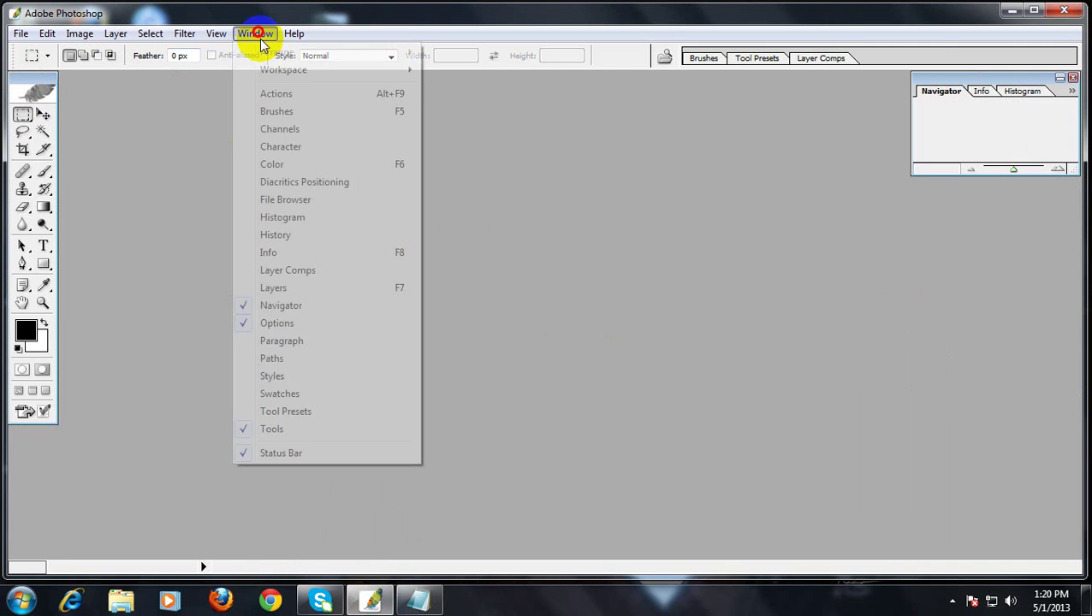
- Hide the Navigator palette, the Tools palette, the Options bar and the Status Bar
left_click(241, 306)
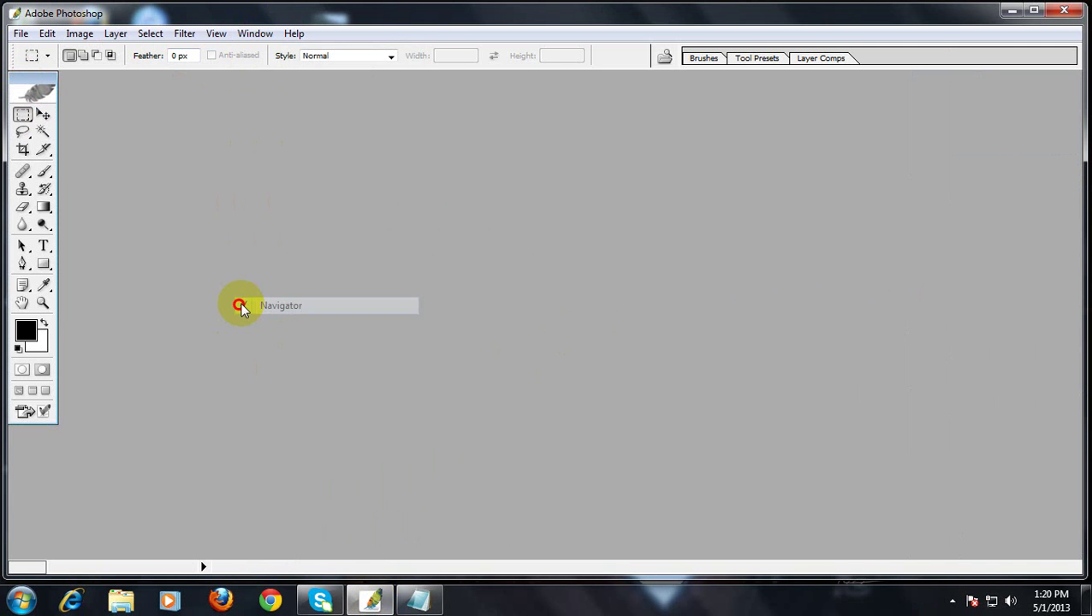
left_click(255, 34)
left_click(243, 430)
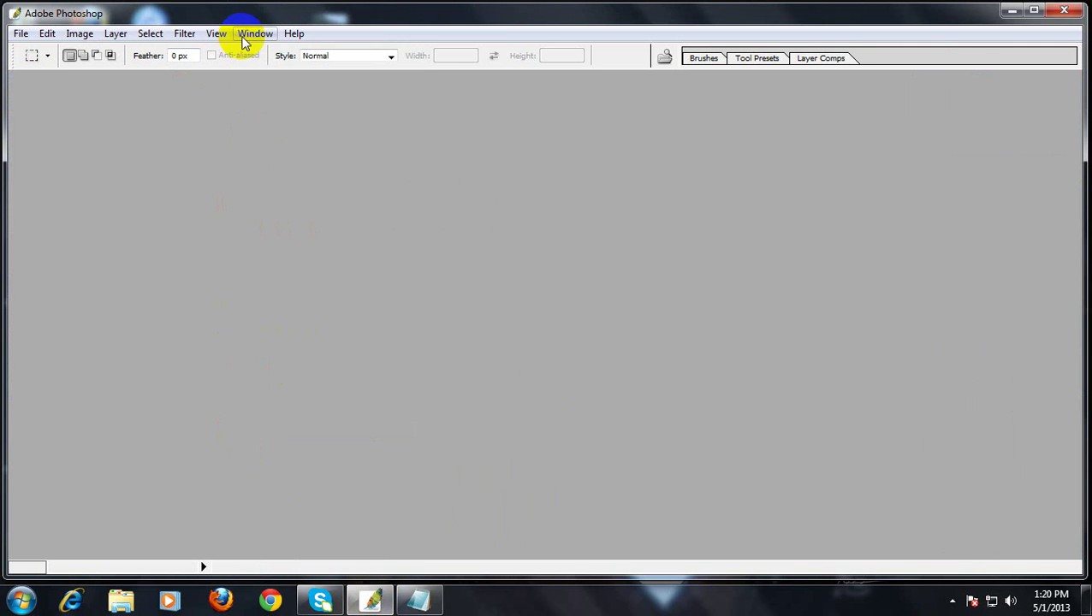
left_click(251, 35)
left_click(247, 320)
left_click(252, 36)
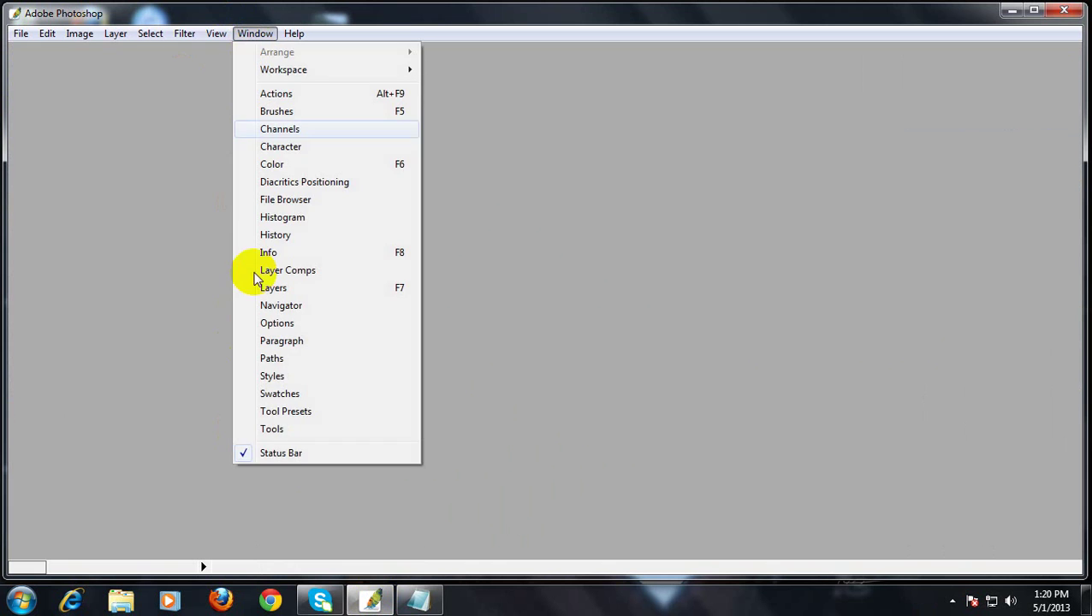
left_click(245, 451)
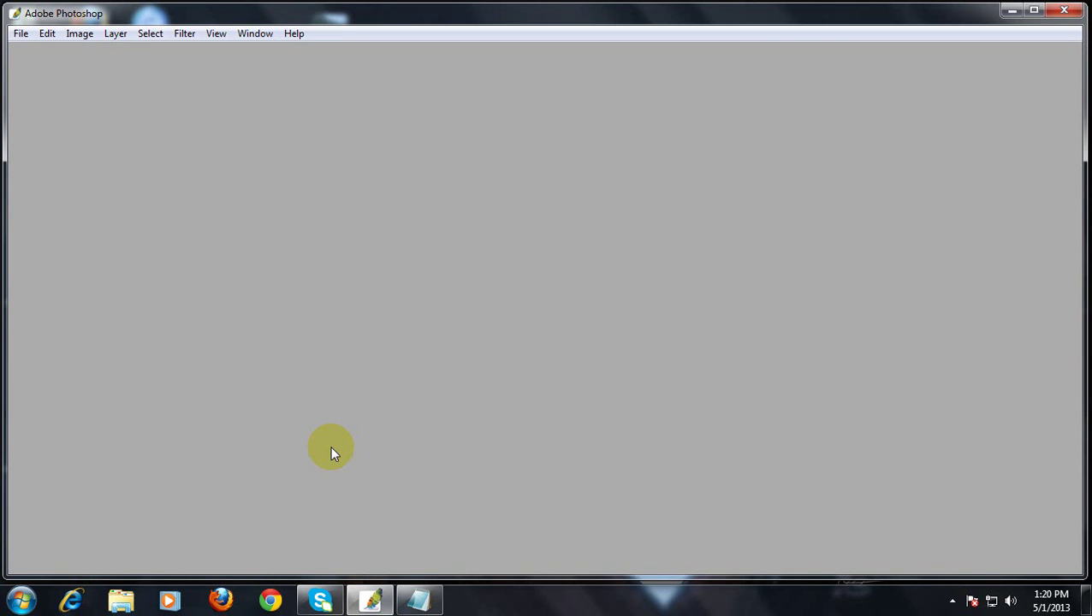
- Switch to Notepad, add "initially we need option bar,tool bar, and layer bar" on the empty third line, and minimize the window
left_click(422, 602)
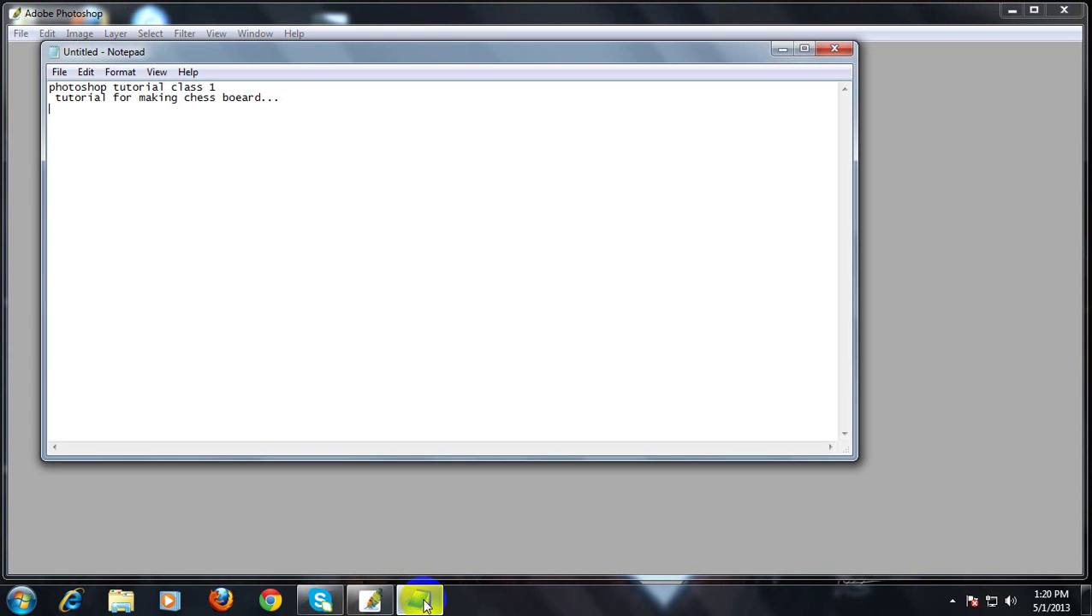
type("initially we nee")
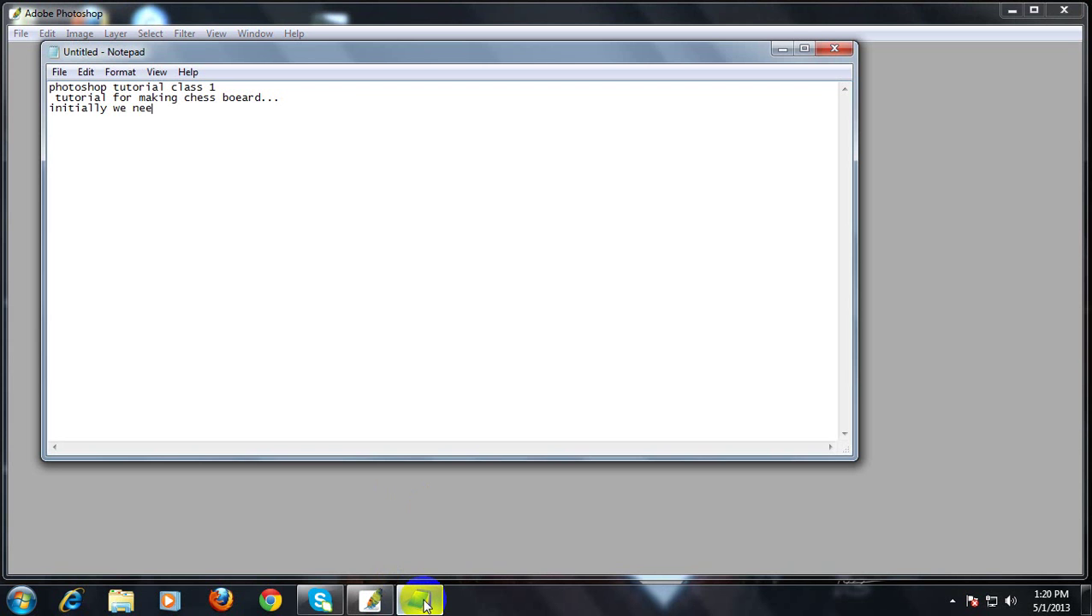
type("d option bar,tool bar")
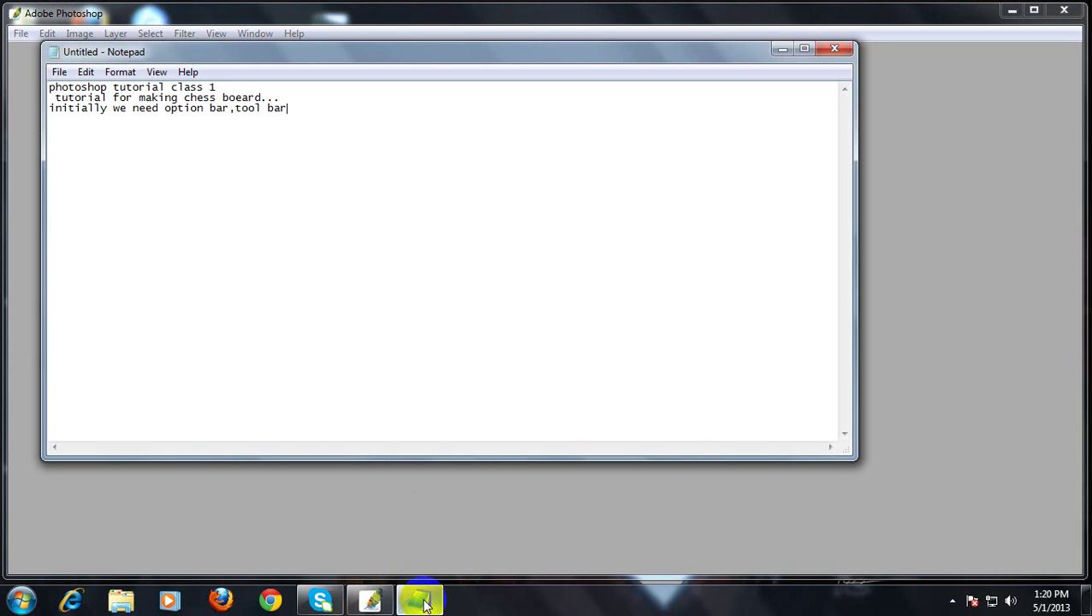
type(", and layer bar")
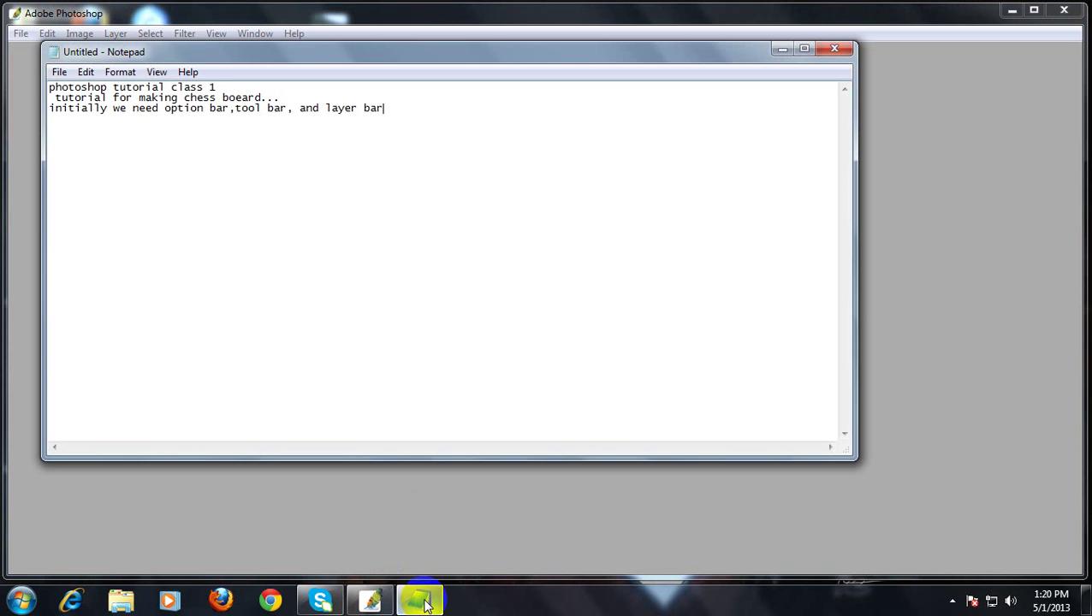
left_click(786, 50)
- Show the Layers, Tools, Options and History palettes in the empty workspace
left_click(246, 33)
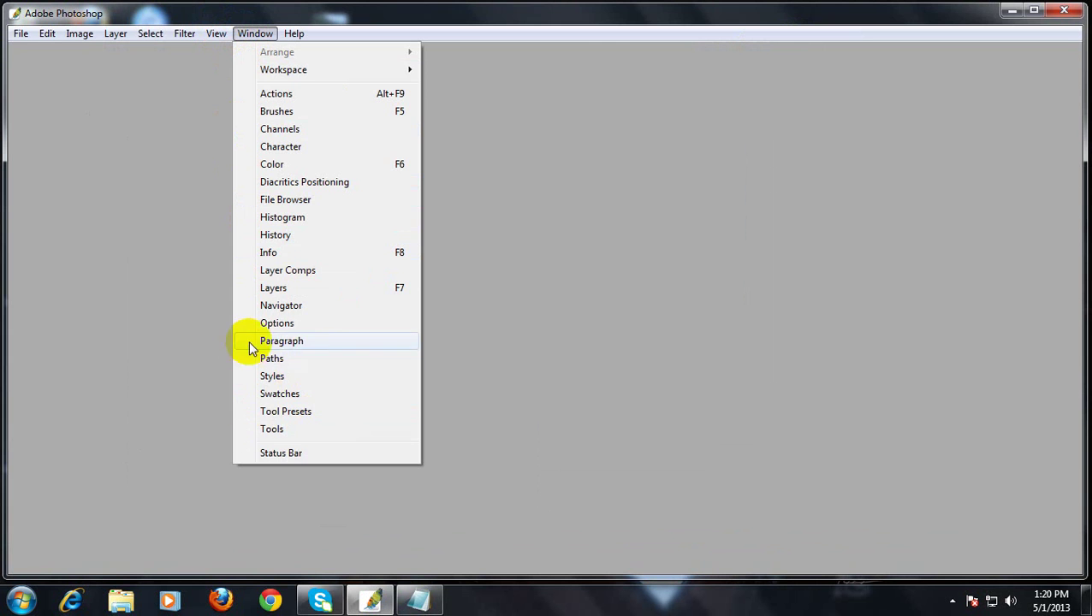
left_click(248, 286)
left_click(255, 33)
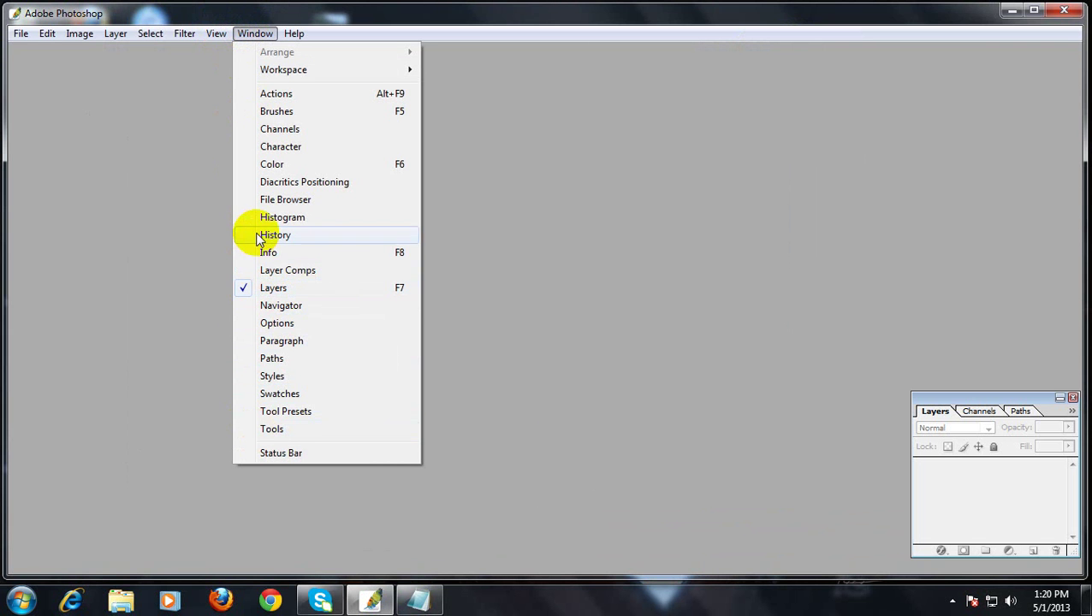
left_click(257, 432)
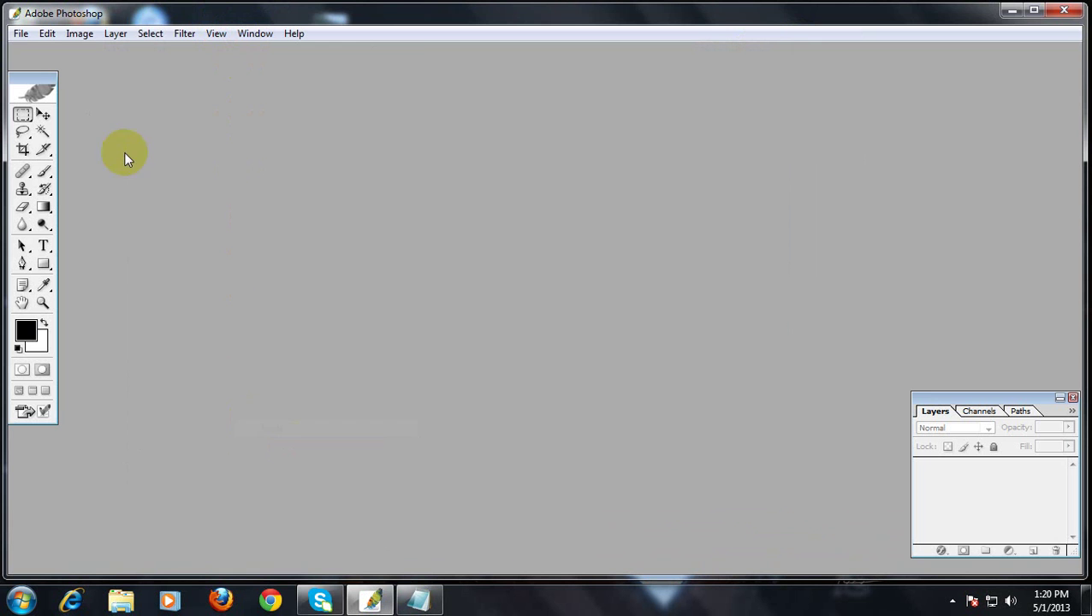
left_click(255, 33)
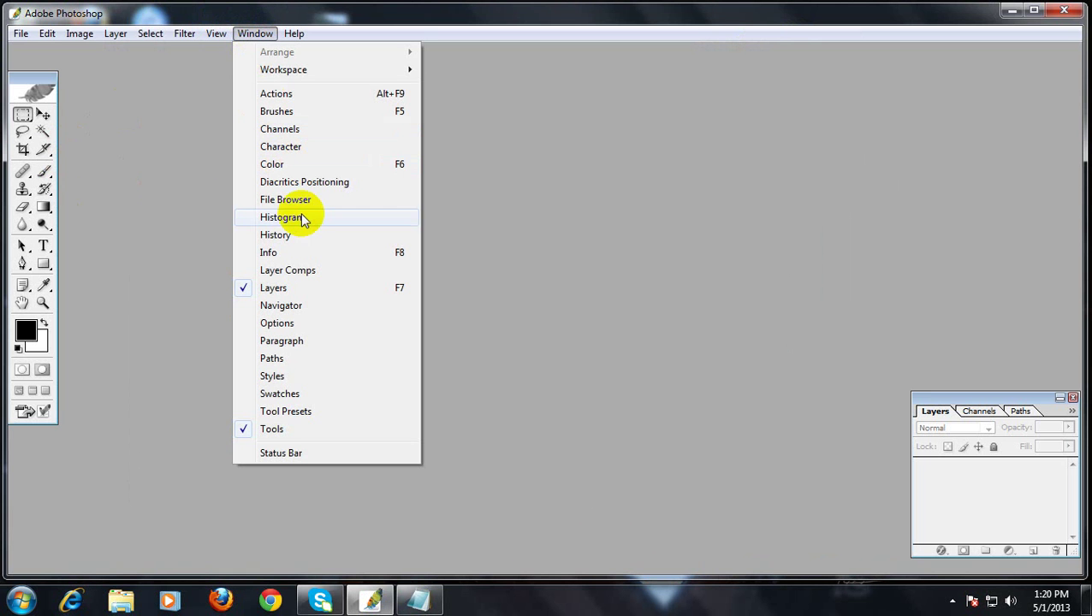
left_click(241, 330)
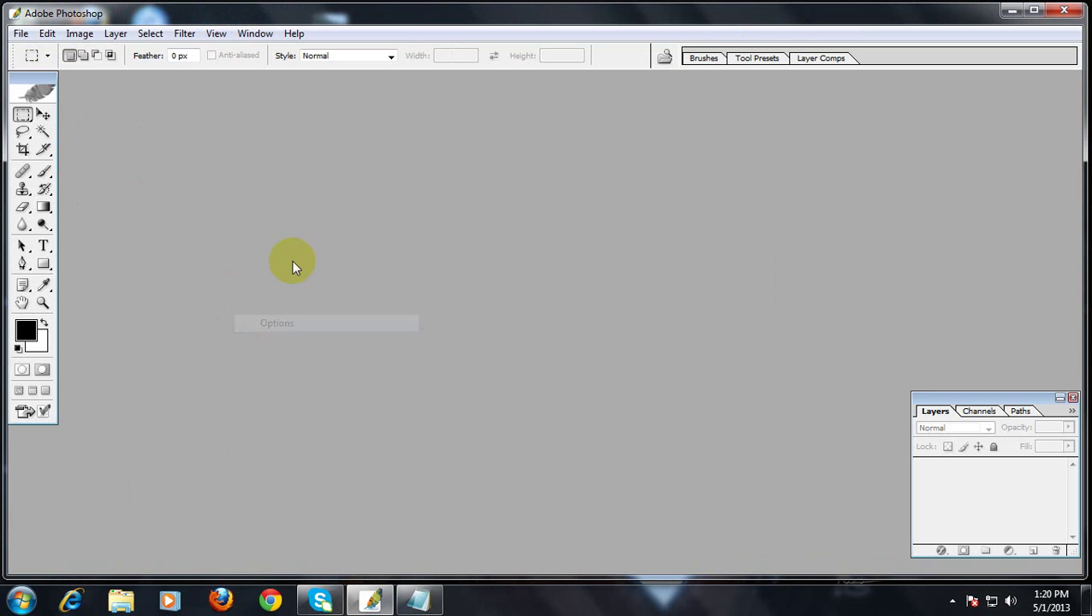
left_click(257, 34)
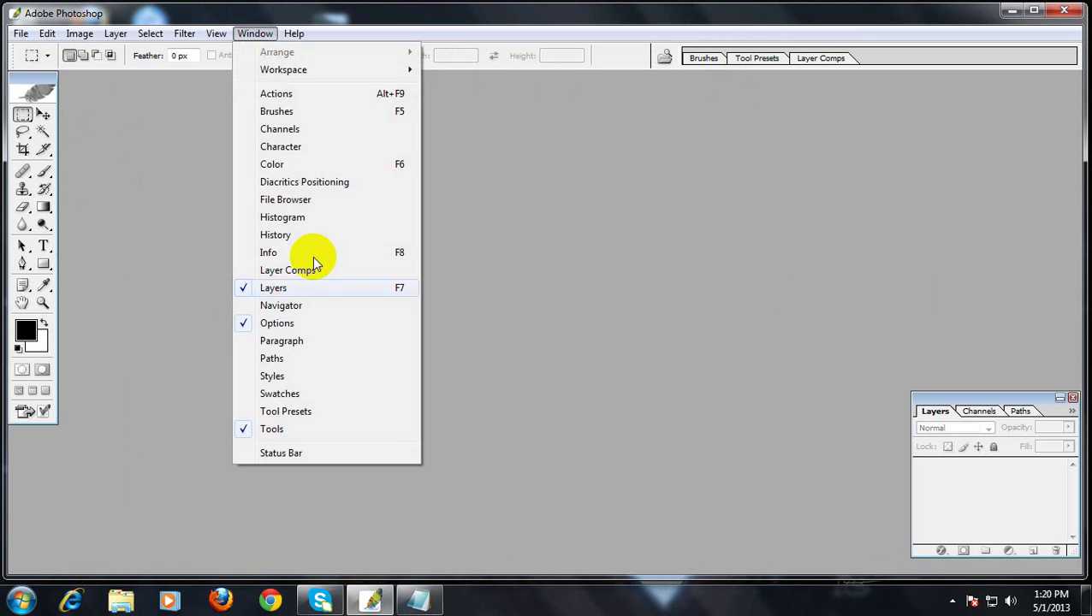
left_click(245, 233)
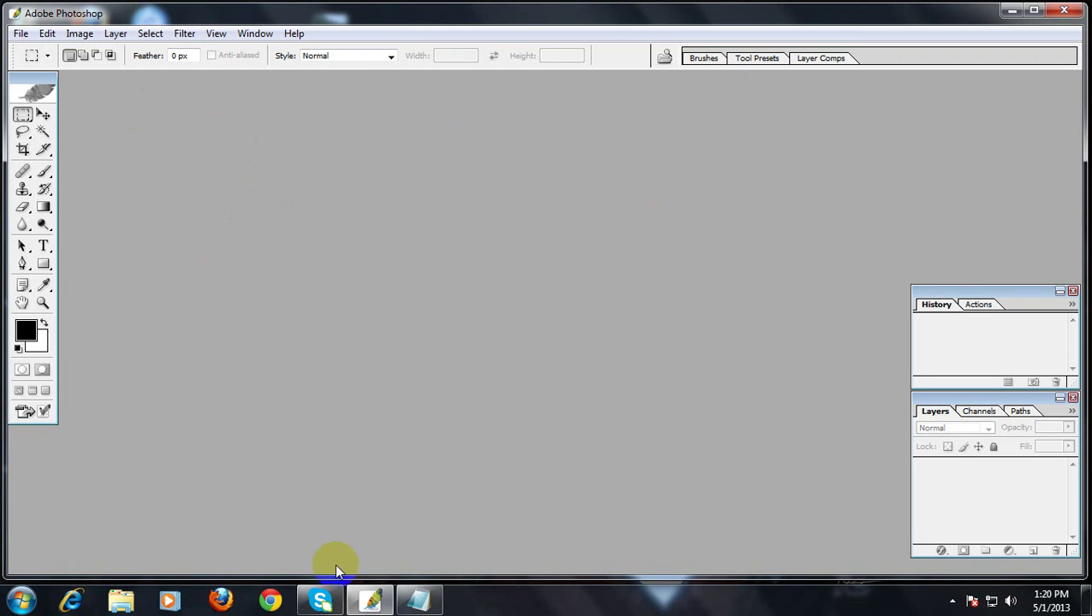
- Minimize Photoshop, switch to Notepad and add the line "press crlt+N for new" below the existing notes
left_click(370, 600)
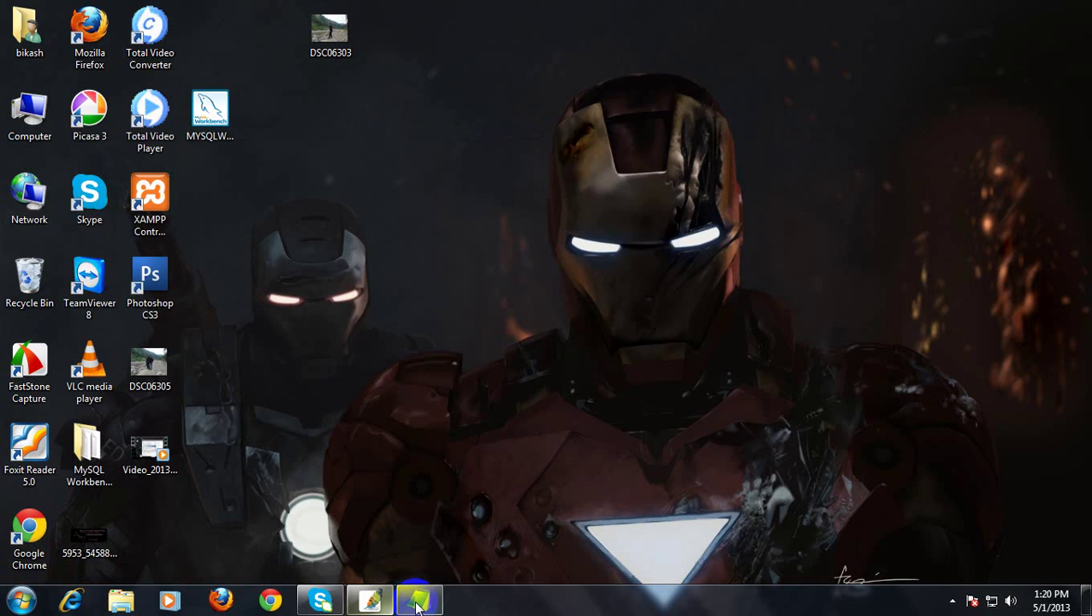
left_click(416, 602)
key("Return")
type("p")
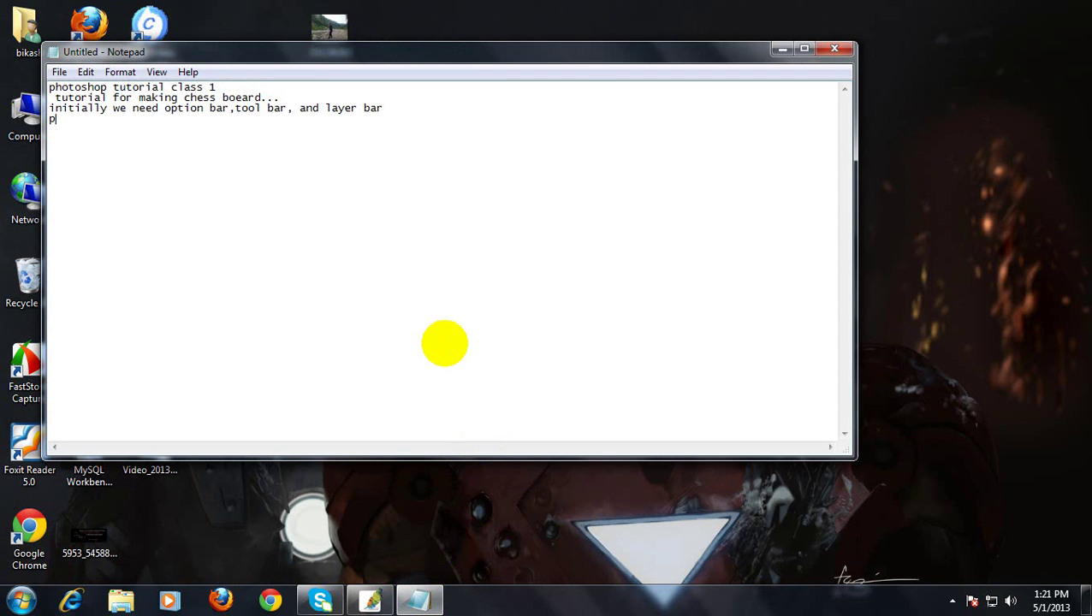
type("ress crlt+N for new")
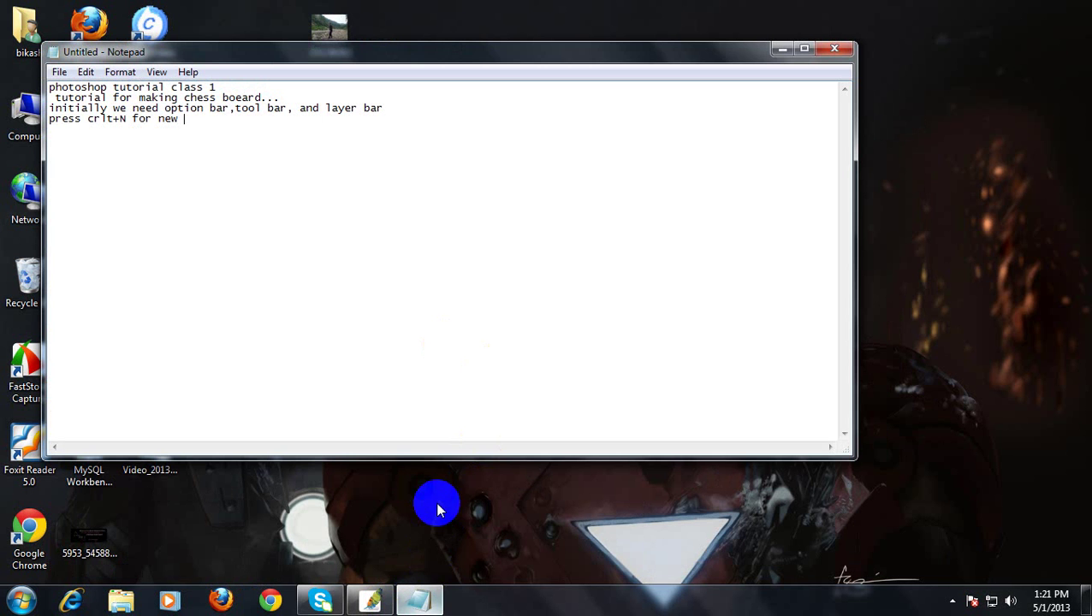
- Switch to Photoshop and start a new document named "chessboard" with the Custom preset
mouse_move(435, 605)
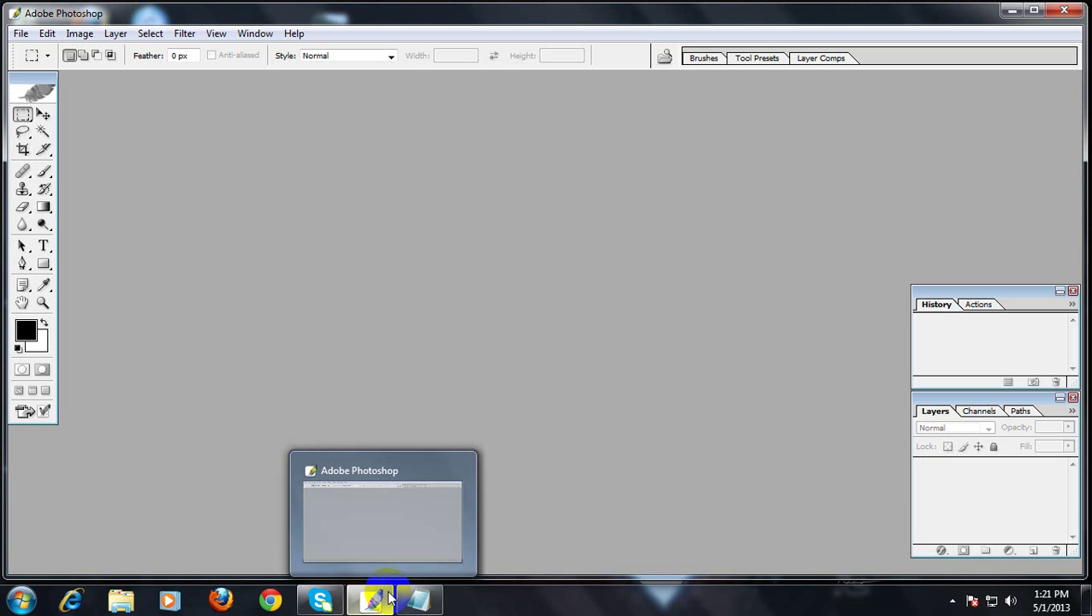
key("ctrl+n")
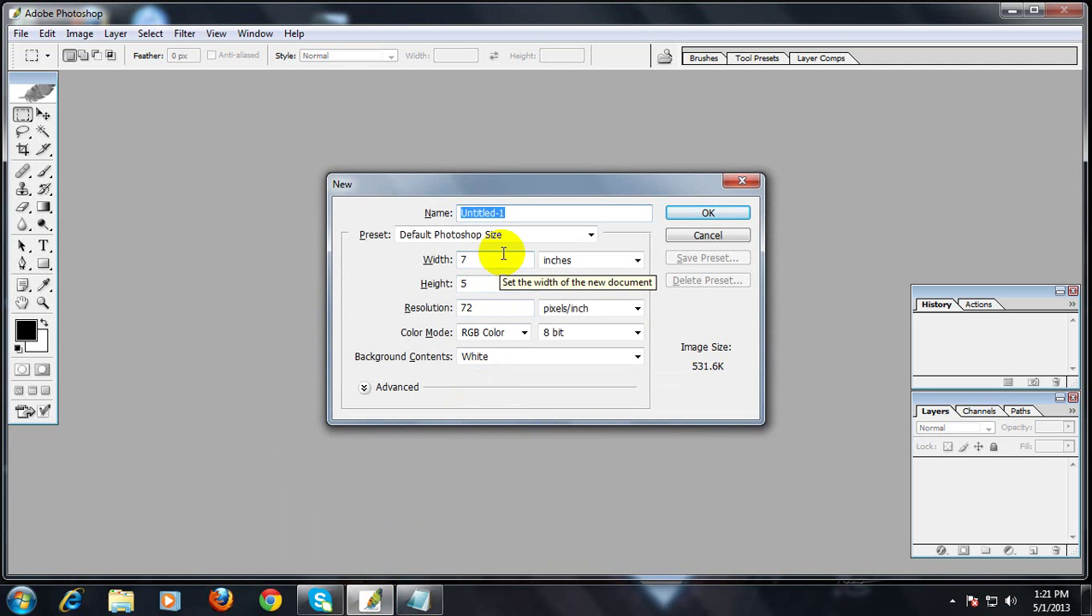
type("chessbo")
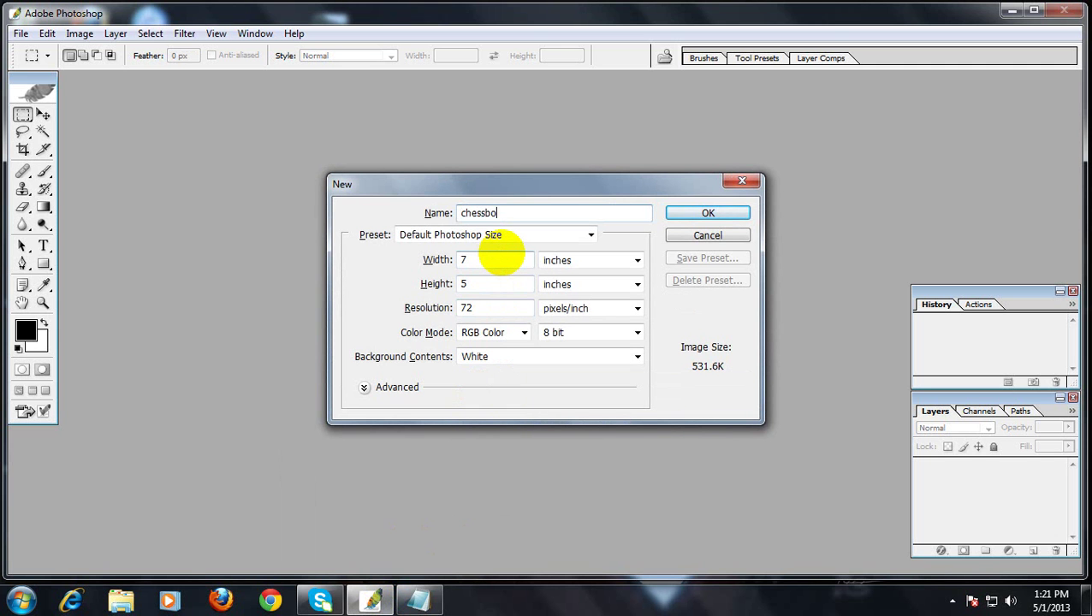
type("ard")
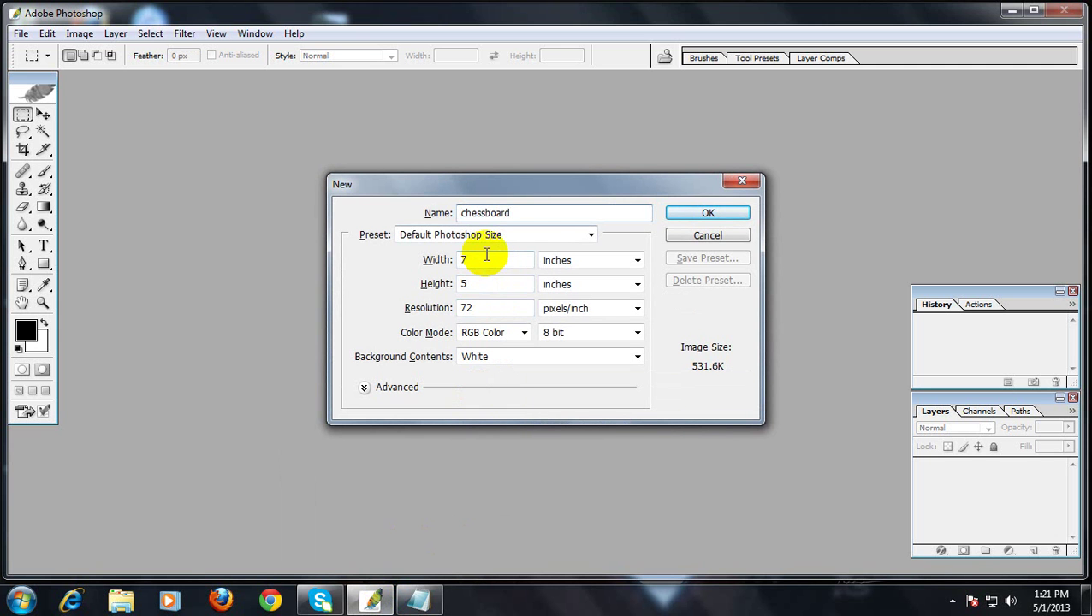
left_click(591, 235)
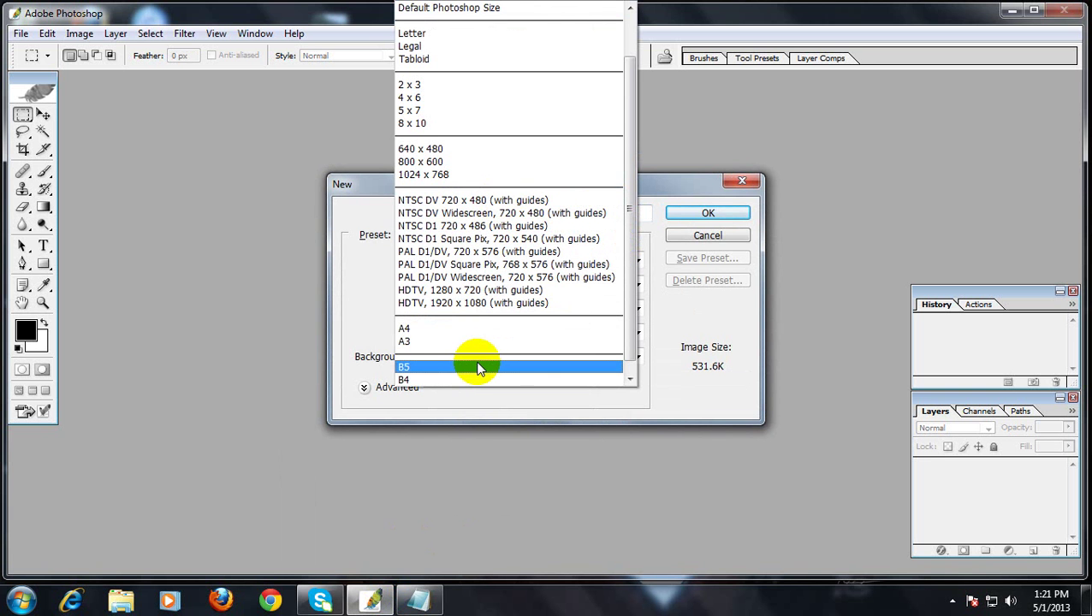
scroll(477, 368, "down", 1)
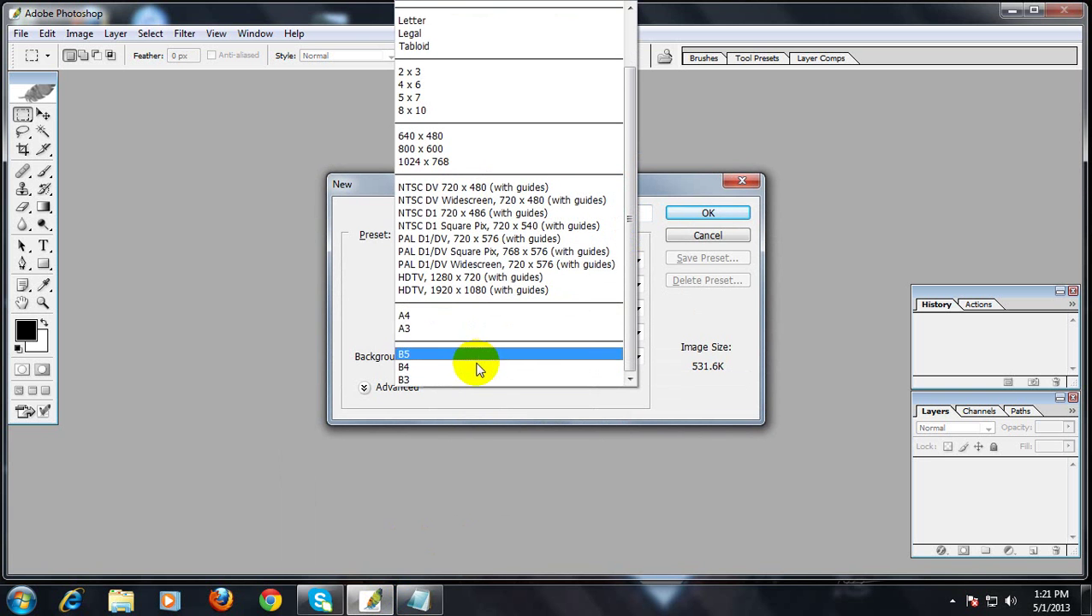
scroll(482, 248, "up", 2)
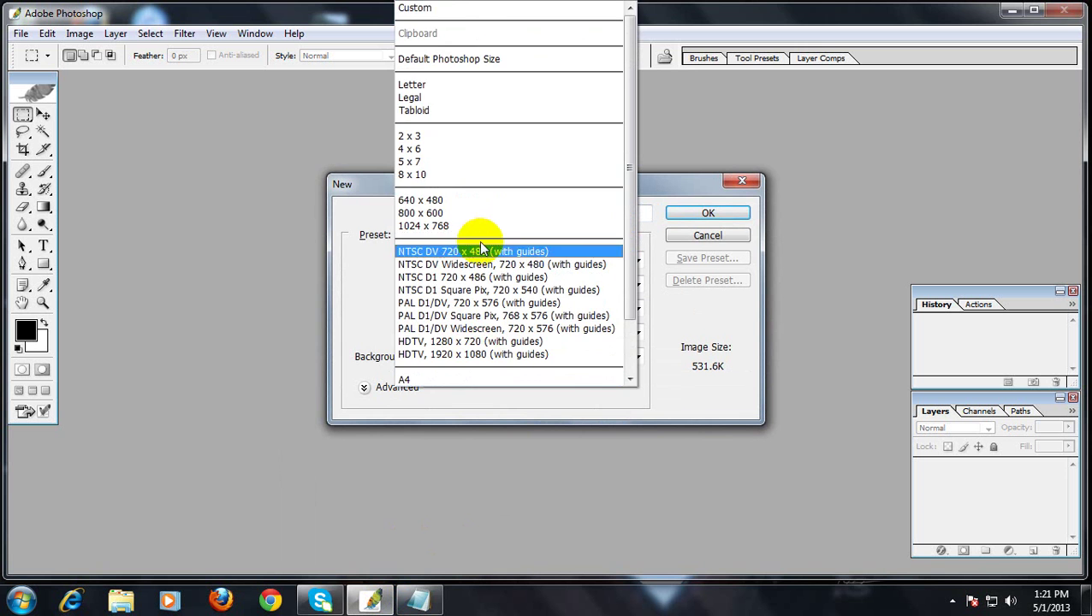
left_click(420, 9)
- Switch to Notepad, add the line "preset is custom side initially" below the notes, and minimize the window
left_click(420, 602)
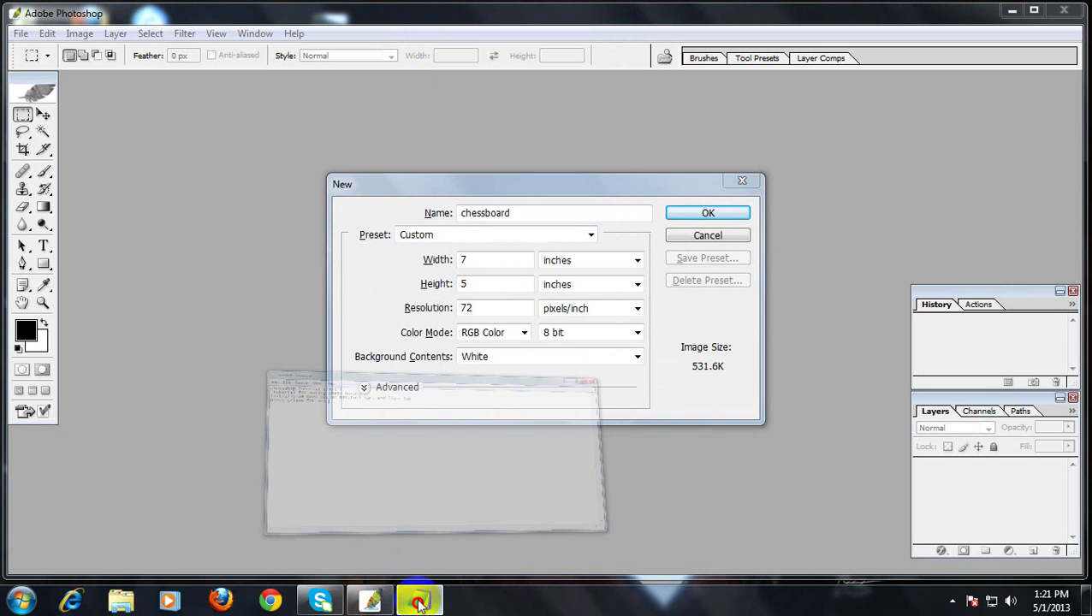
key("Return")
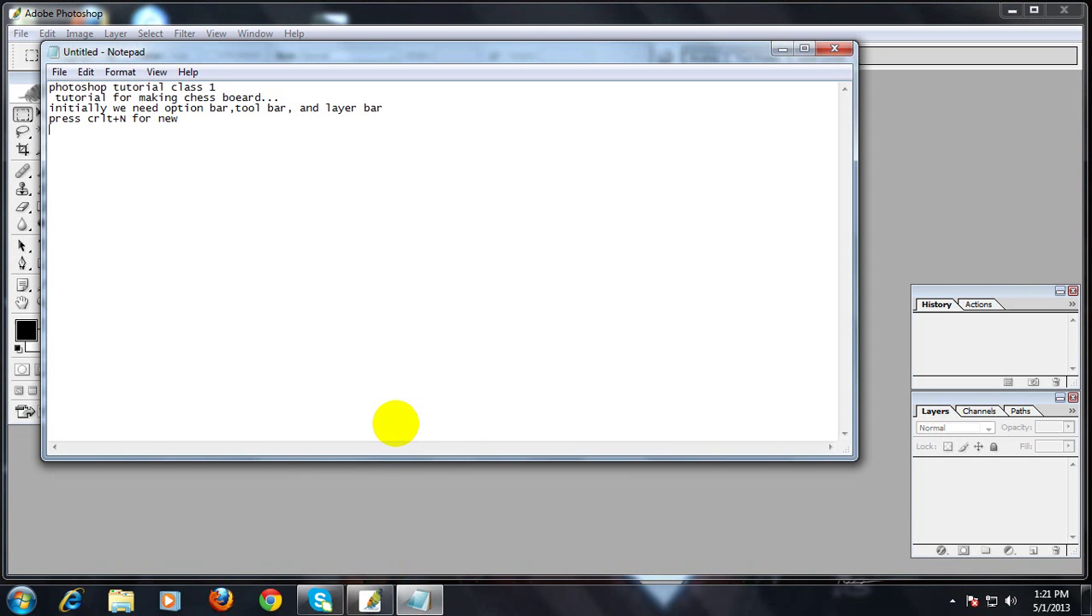
type("preset is custom side")
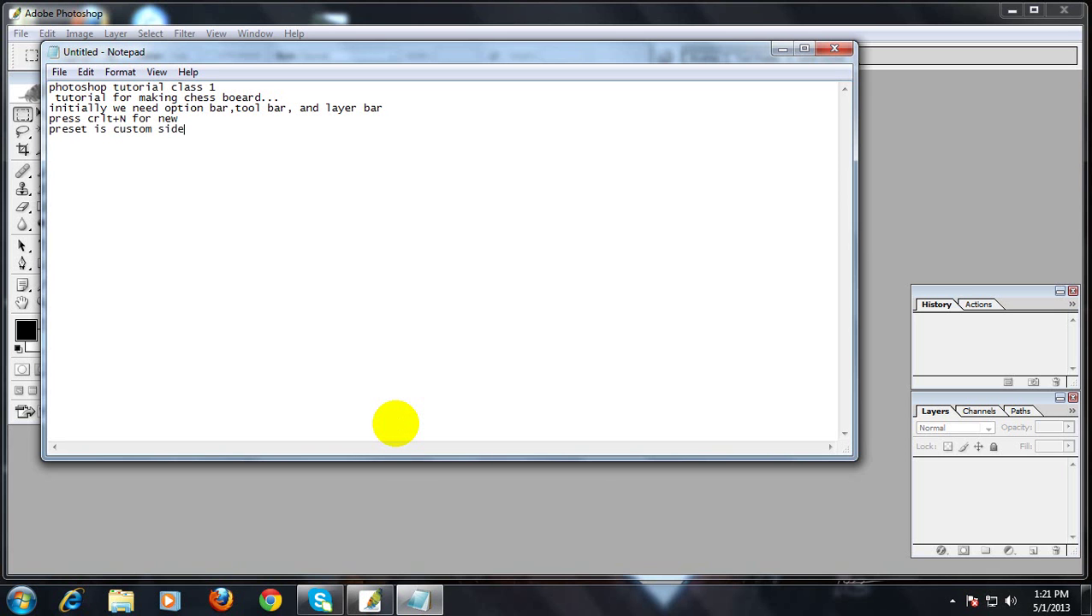
type(" ini")
type("ta")
type("ial")
type("ly")
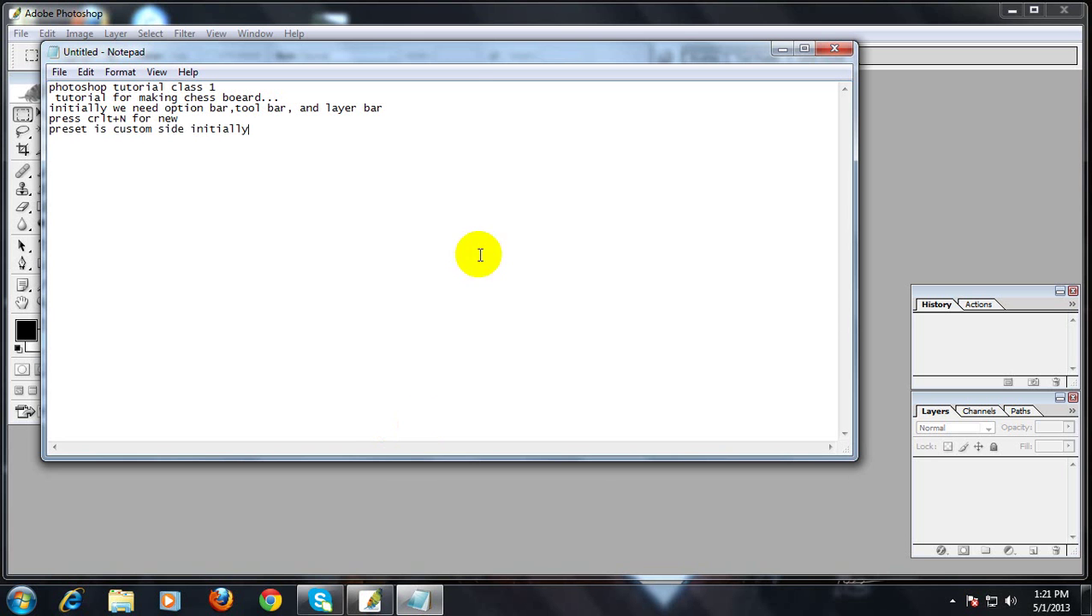
left_click(785, 50)
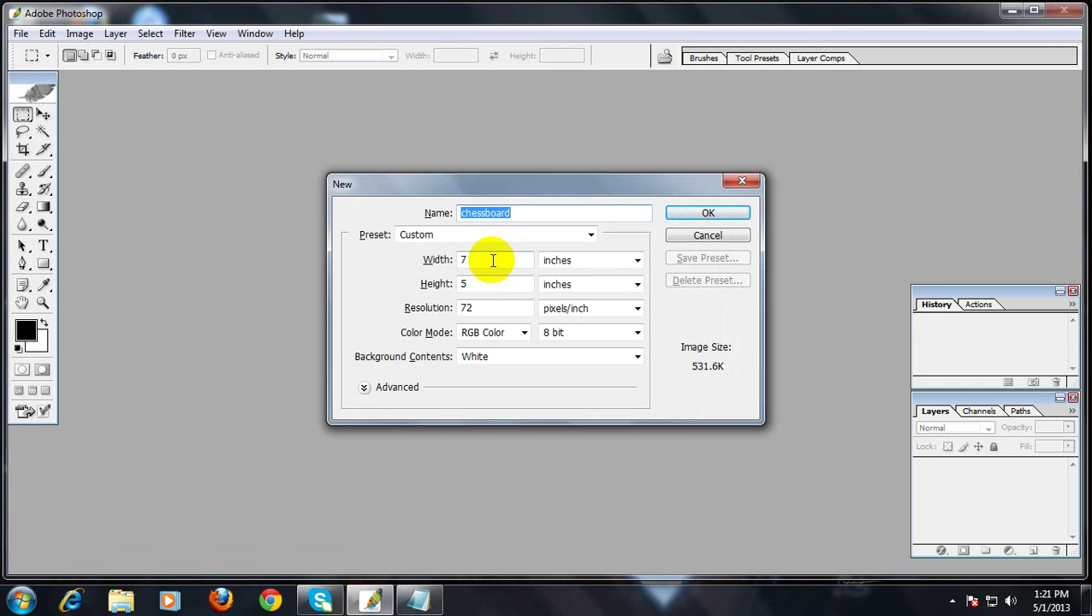
- Set the new document's width to 1024 pixels and its height to 700 pixels
double_click(490, 261)
type("1024")
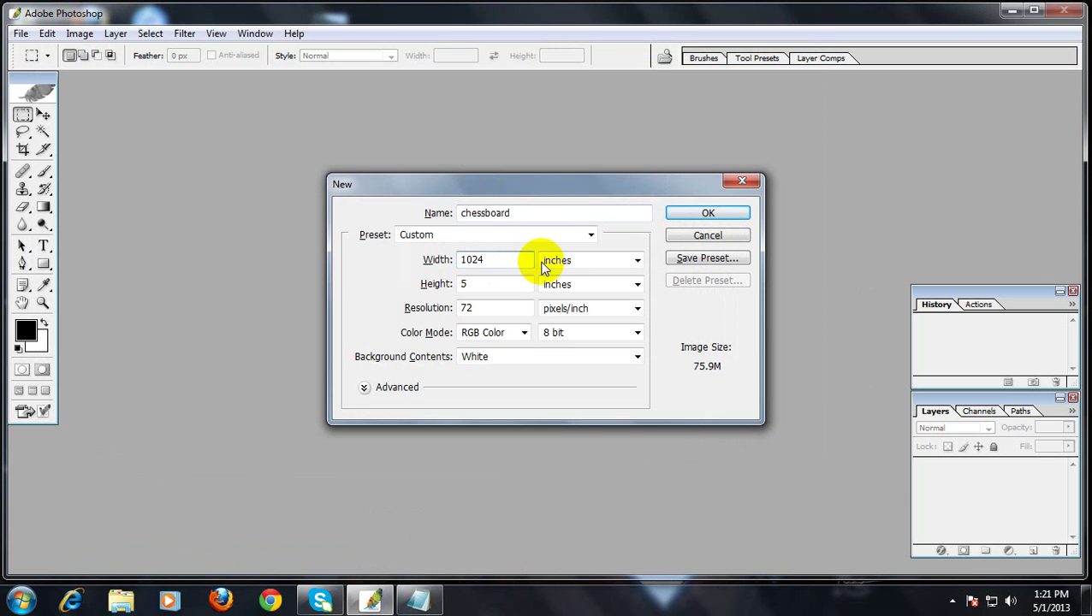
left_click(618, 259)
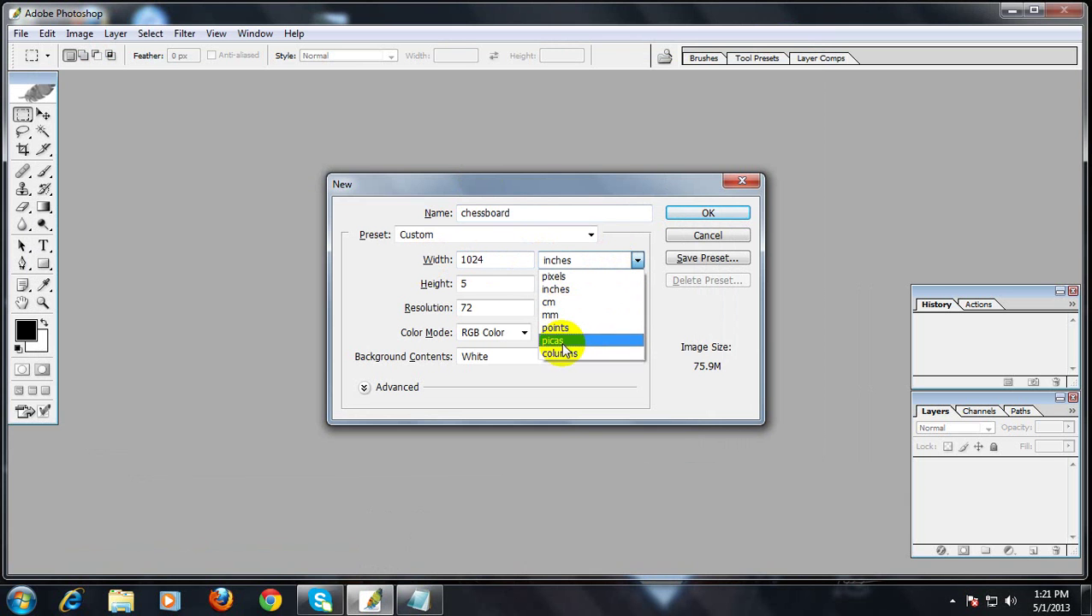
left_click(553, 277)
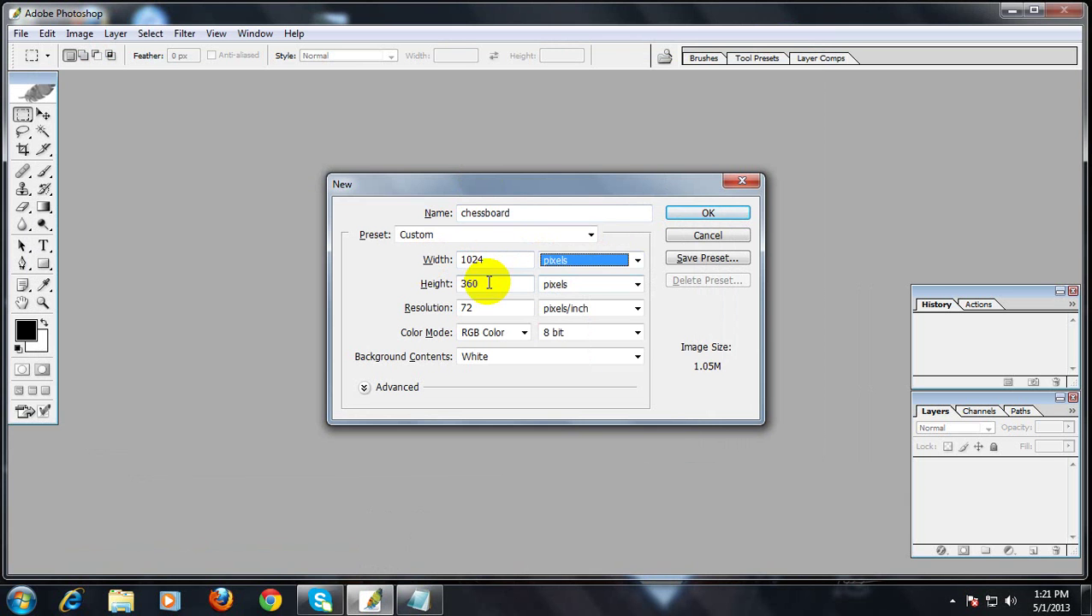
left_click_drag(489, 283, 438, 290)
type("70")
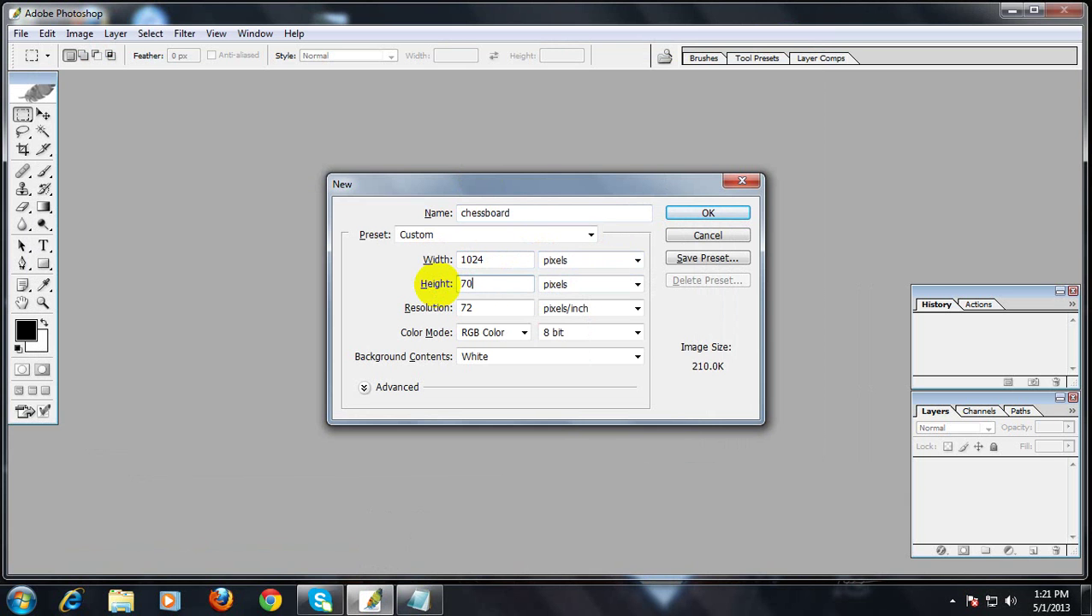
type("0")
- Set the new document's resolution to 300 pixels/inch
left_click_drag(480, 310, 469, 309)
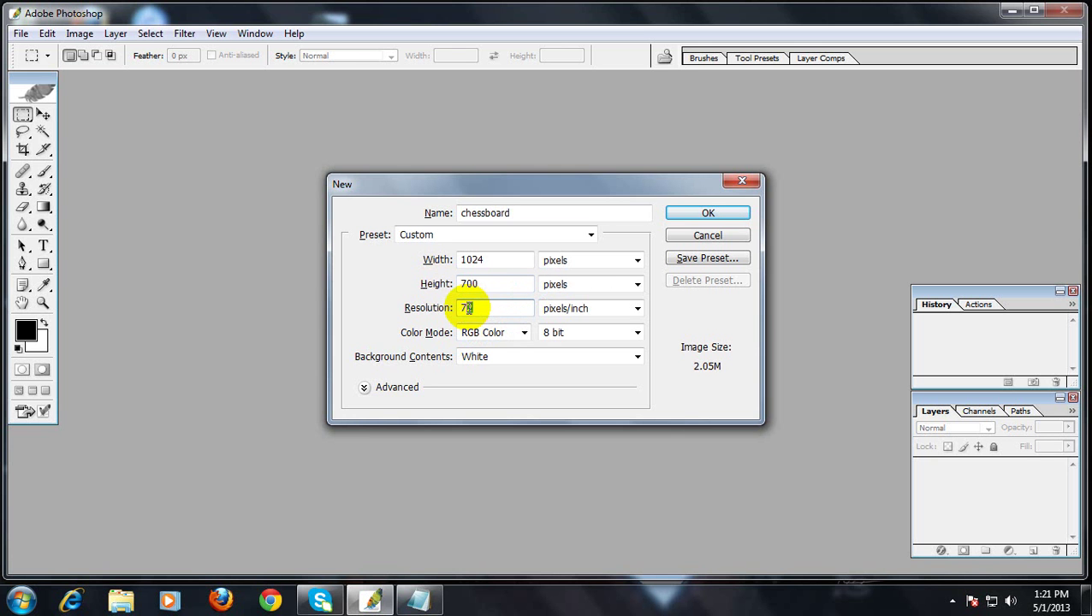
key("BackSpace")
key("BackSpace")
type("300")
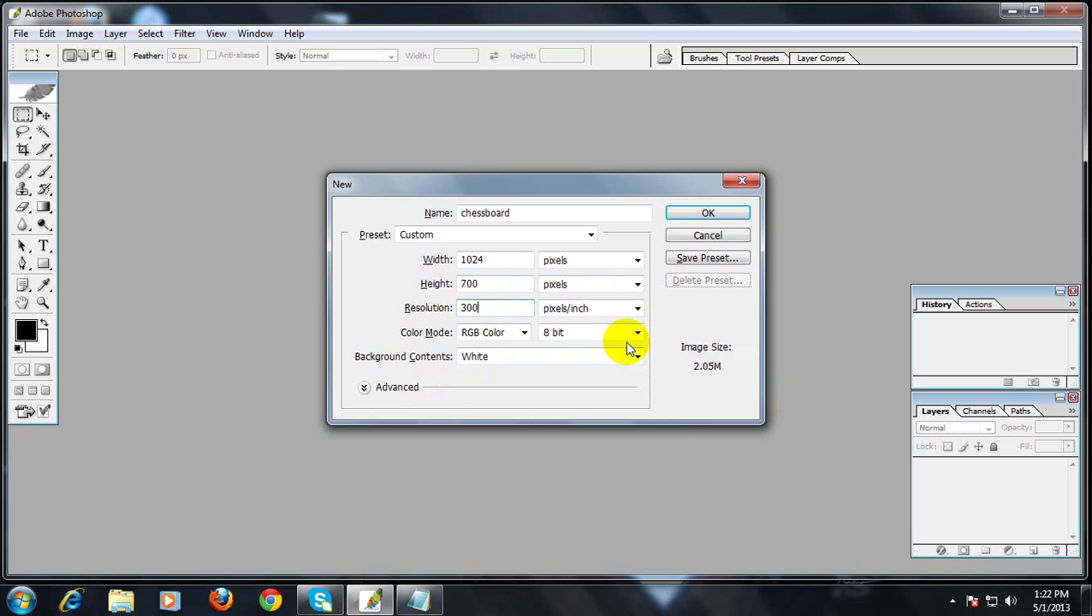
- Switch to Notepad and add the line "perform the following setting" below the existing notes
key("super")
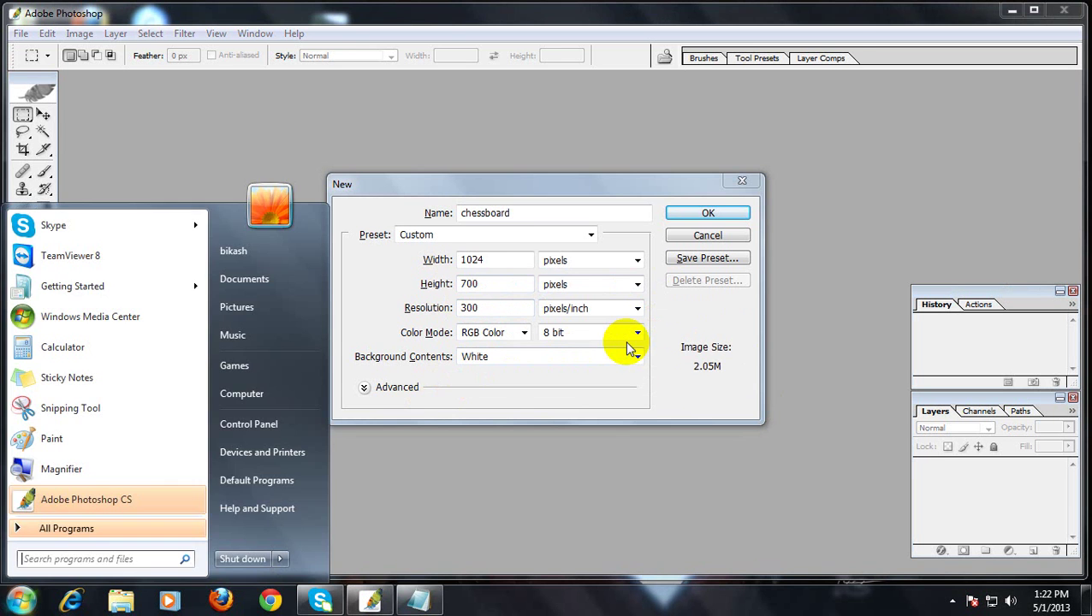
key("Escape")
left_click(418, 600)
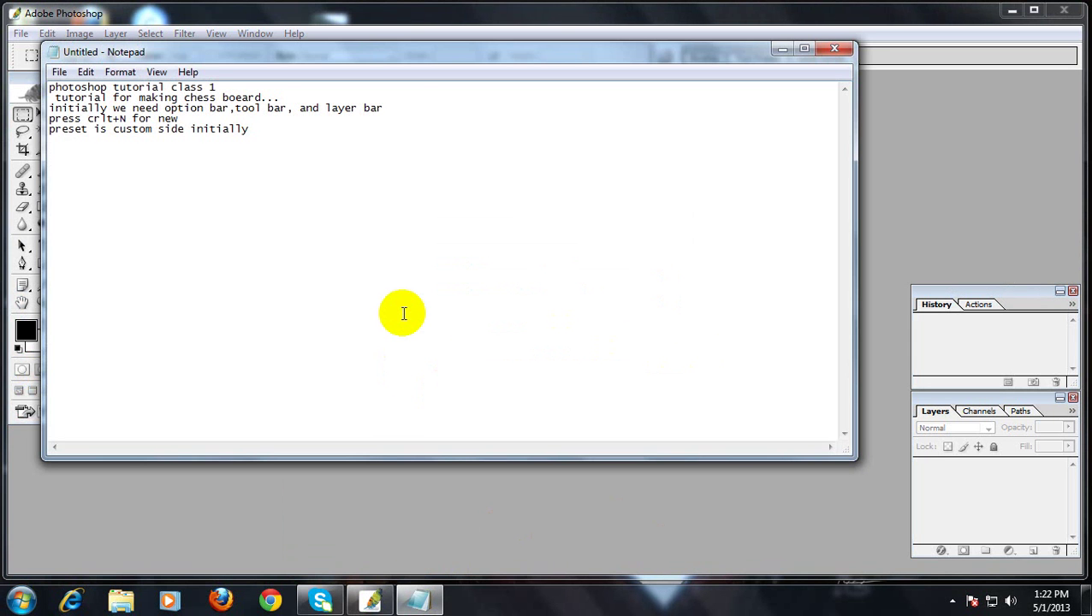
key("Return")
type("perform the folli")
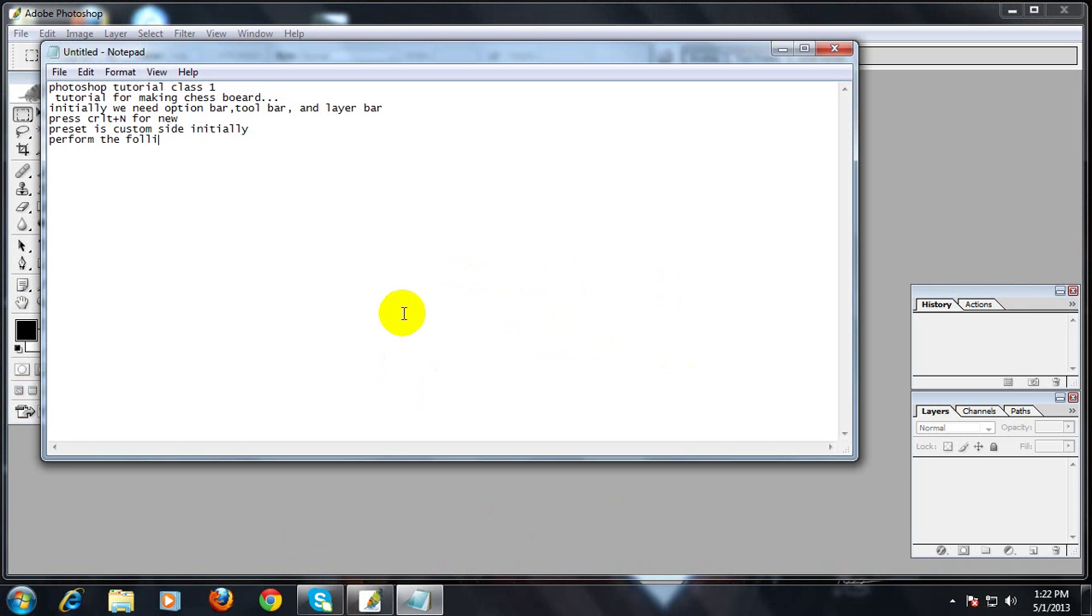
type("owing settin")
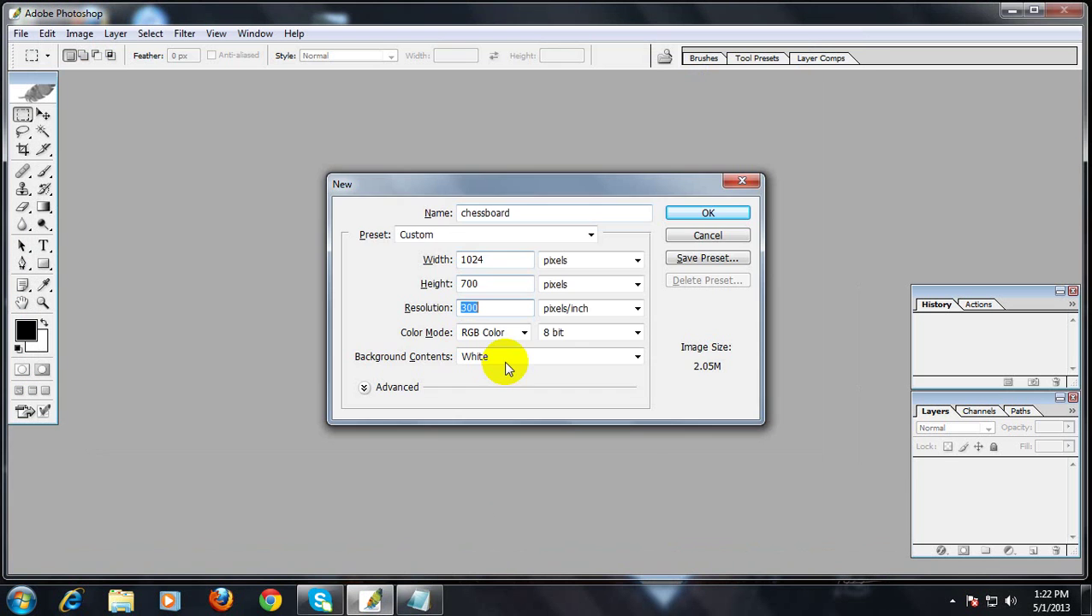
- Create the chessboard document with the entered settings and maximize its window
left_click(708, 214)
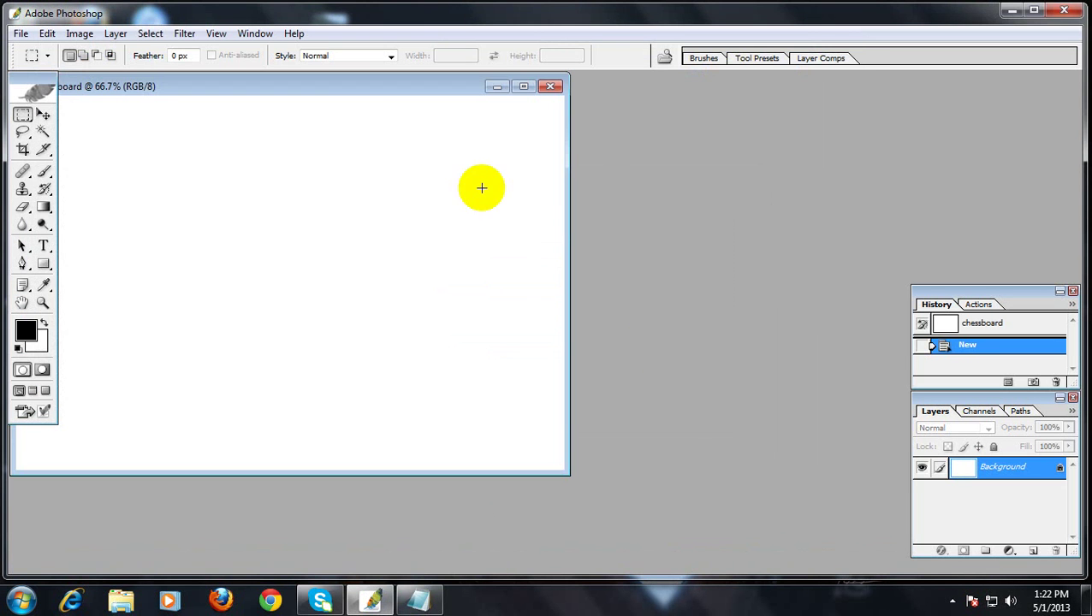
left_click(689, 134)
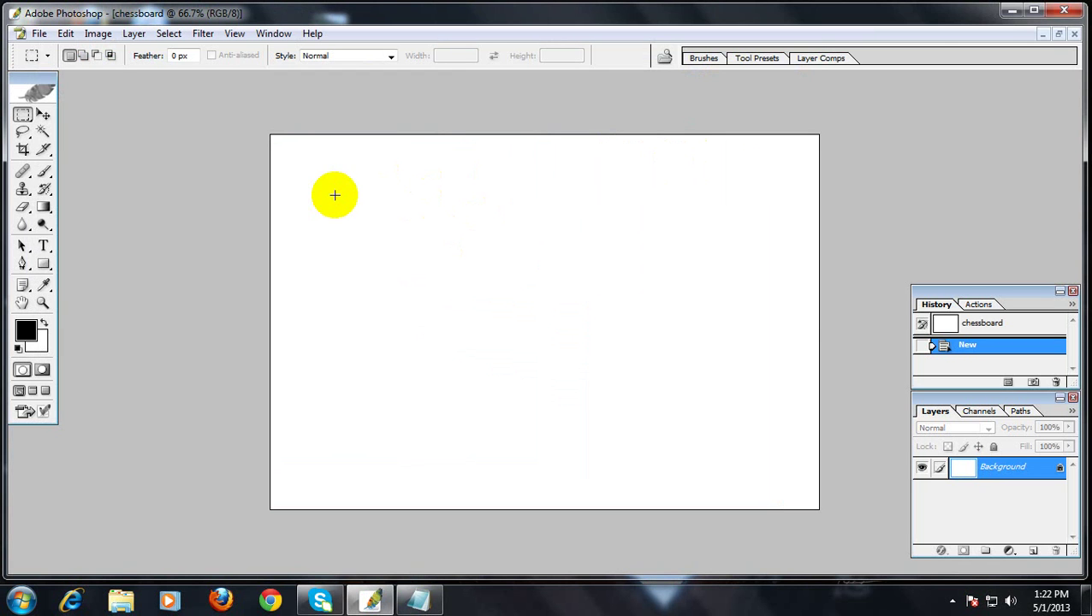
- Select a small, roughly square area near the canvas's upper-left corner with the Rectangular Marquee tool
left_click(19, 117)
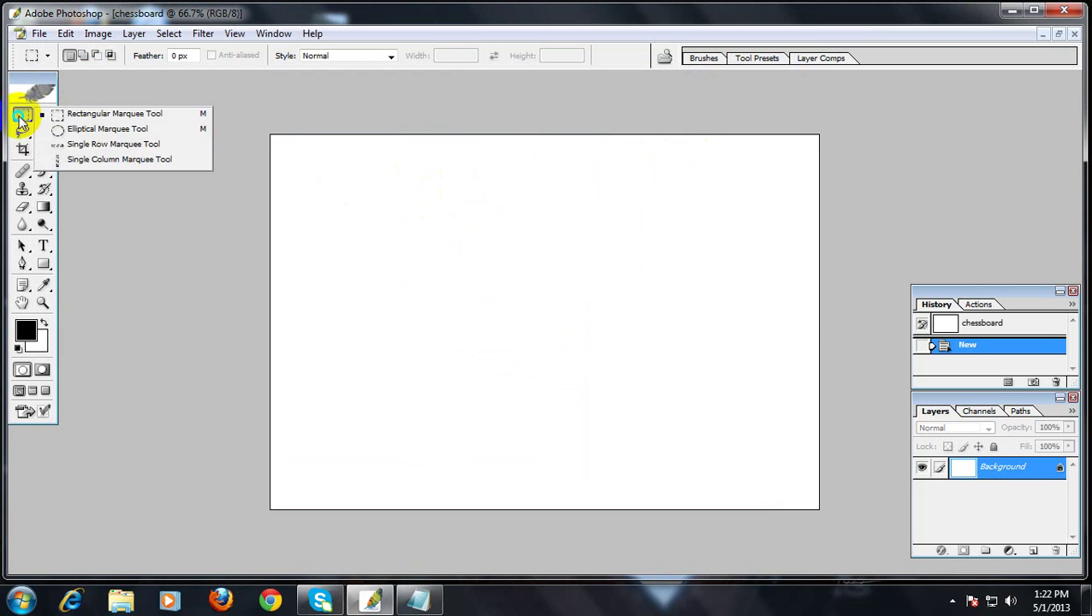
left_click(86, 113)
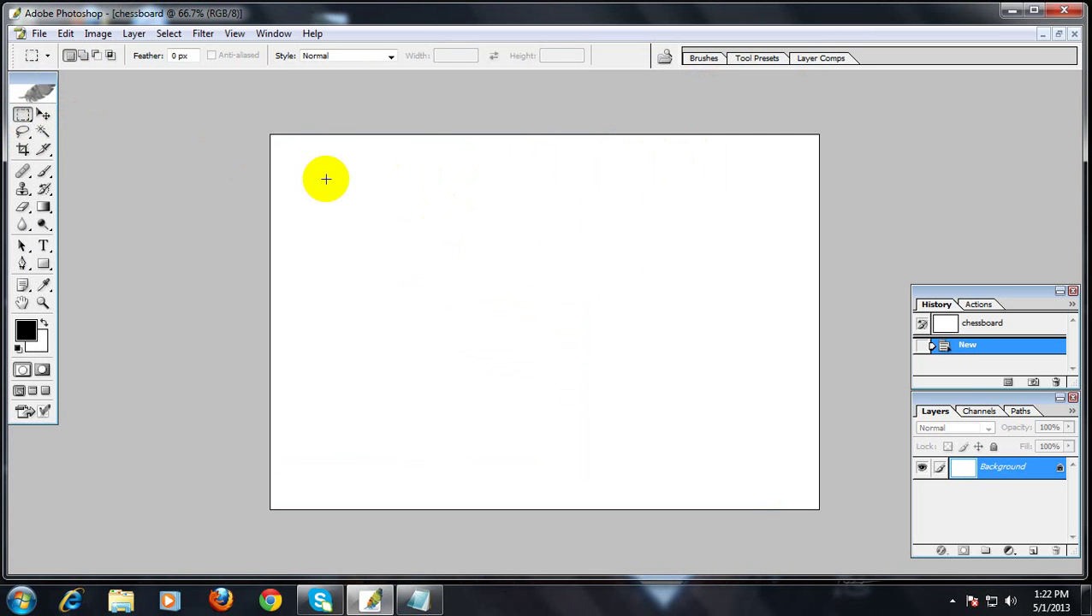
left_click_drag(282, 144, 348, 205)
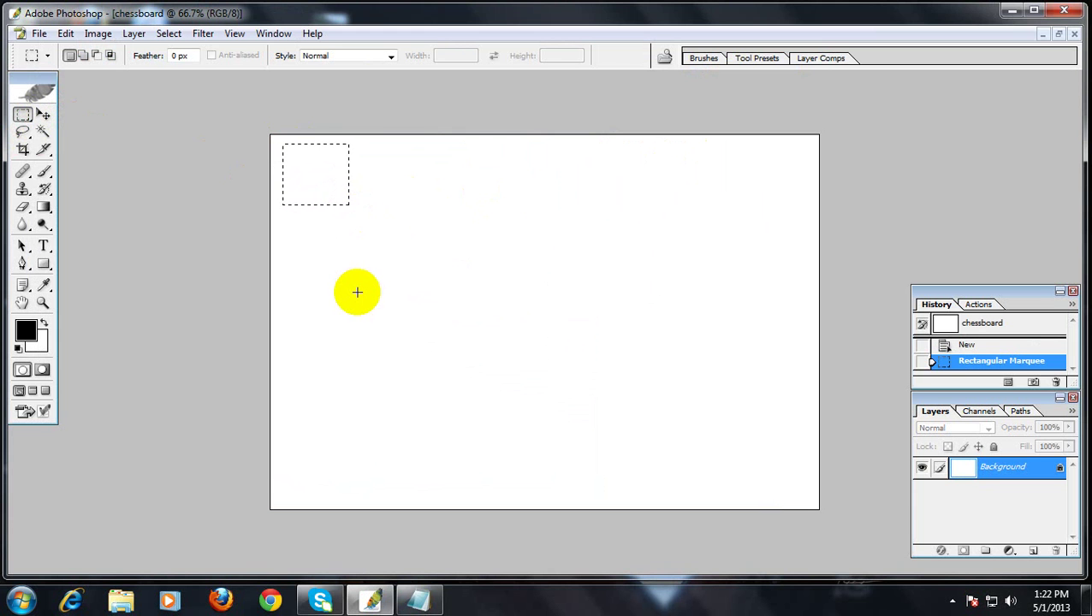
- Add the Notepad line "select the recatngle then create a new layer by pressing crlt+shift+N", then return to Photoshop with the Run dialog closed
key("super+r")
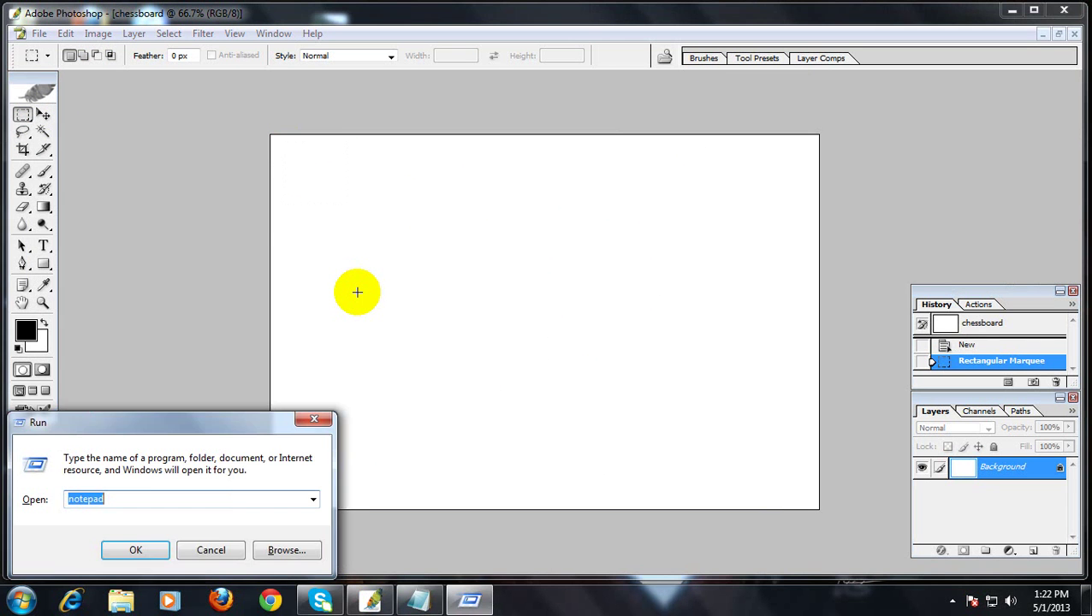
key("super")
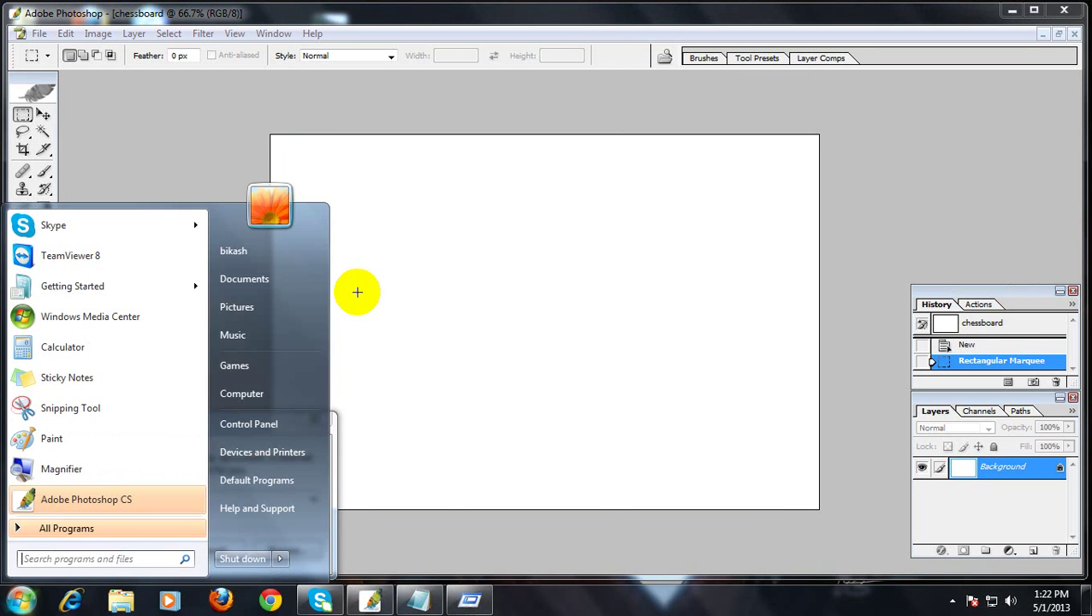
left_click(419, 601)
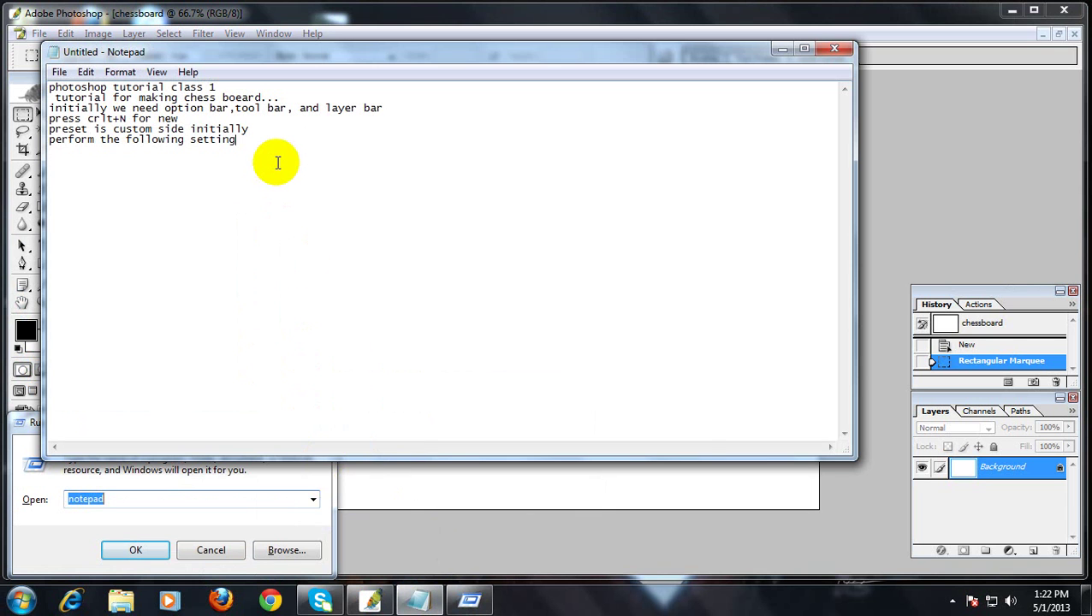
key("Return")
type("select the recatngle ")
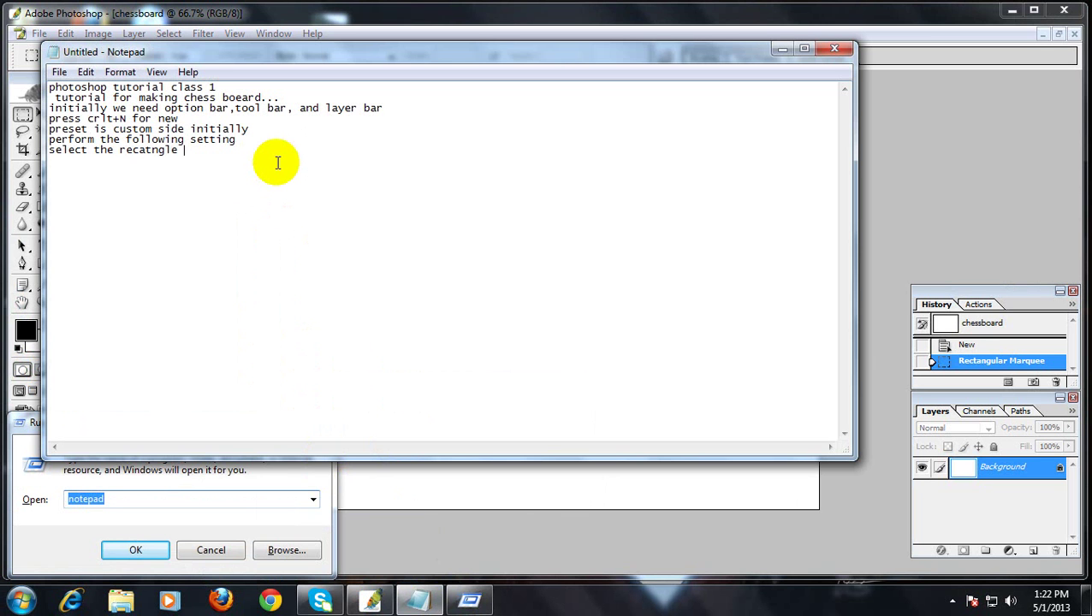
type("then create a new la")
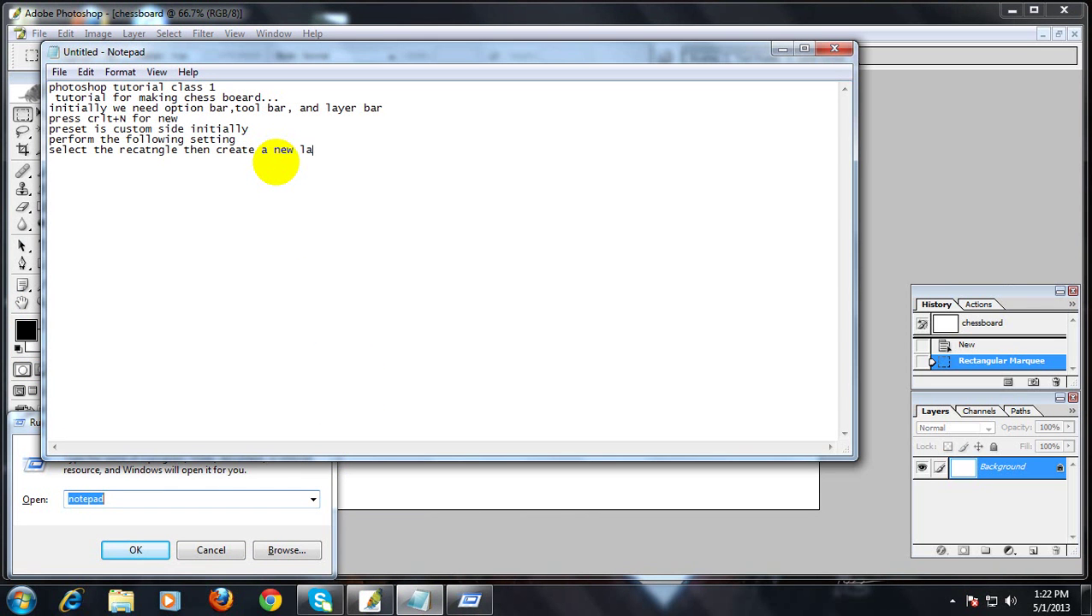
type("yer by pressing crl")
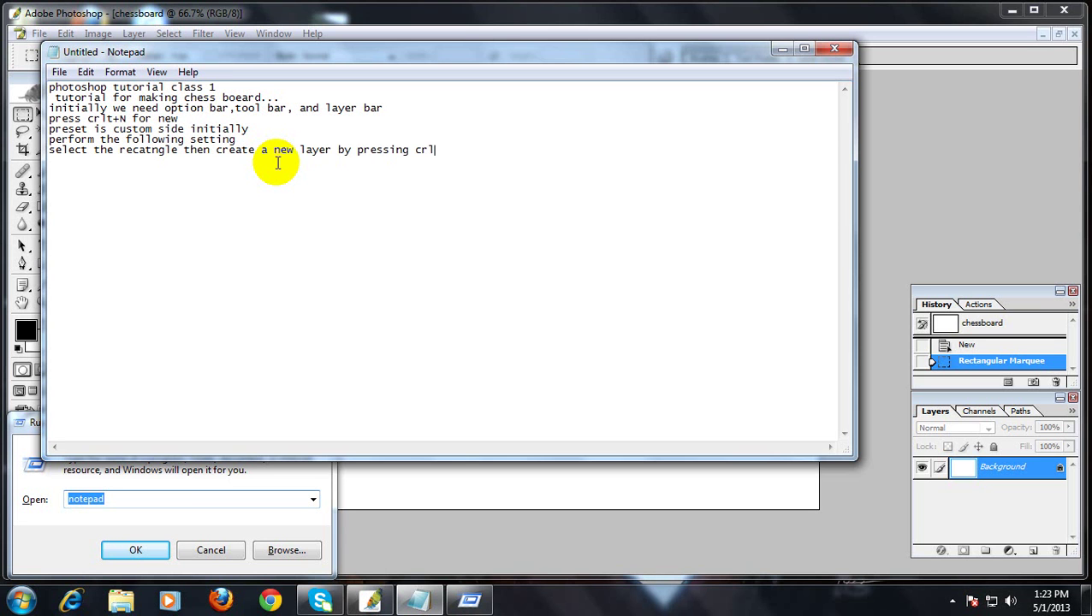
type("t+shift+n")
key("BackSpace")
type("N")
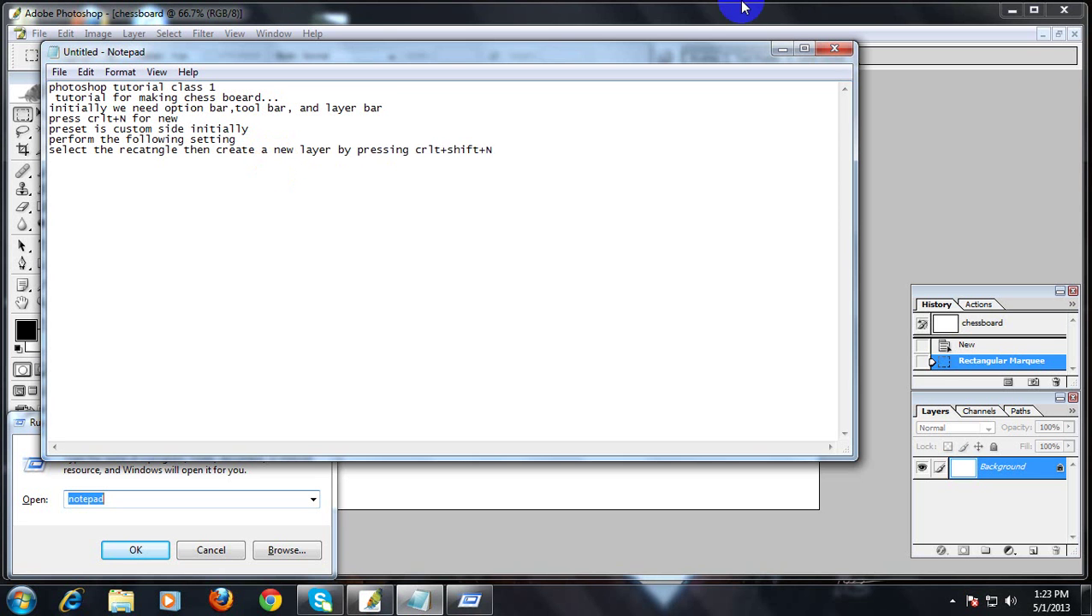
left_click(782, 50)
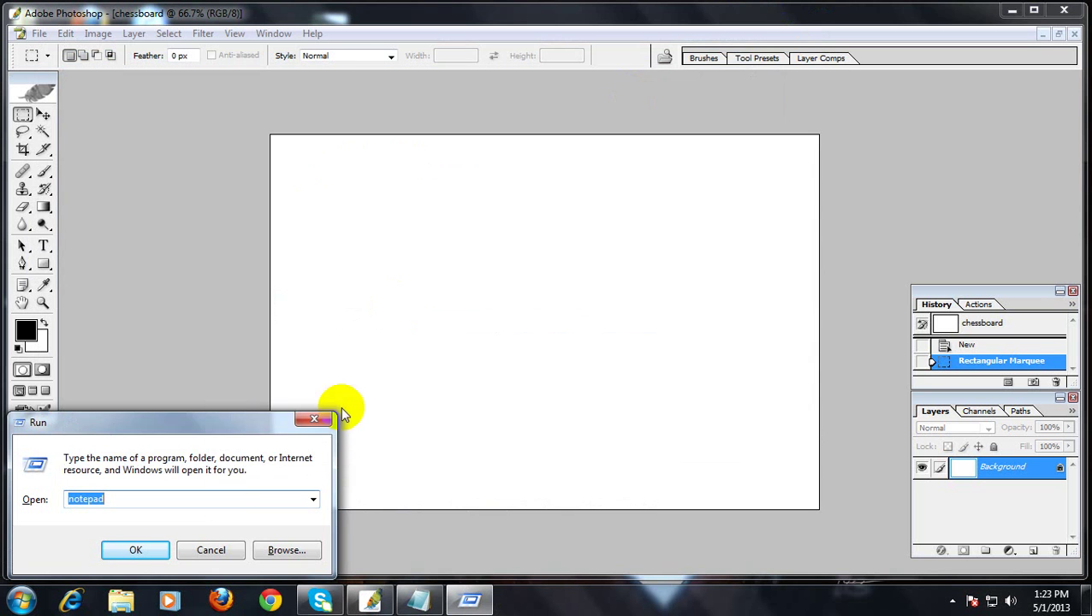
left_click(314, 419)
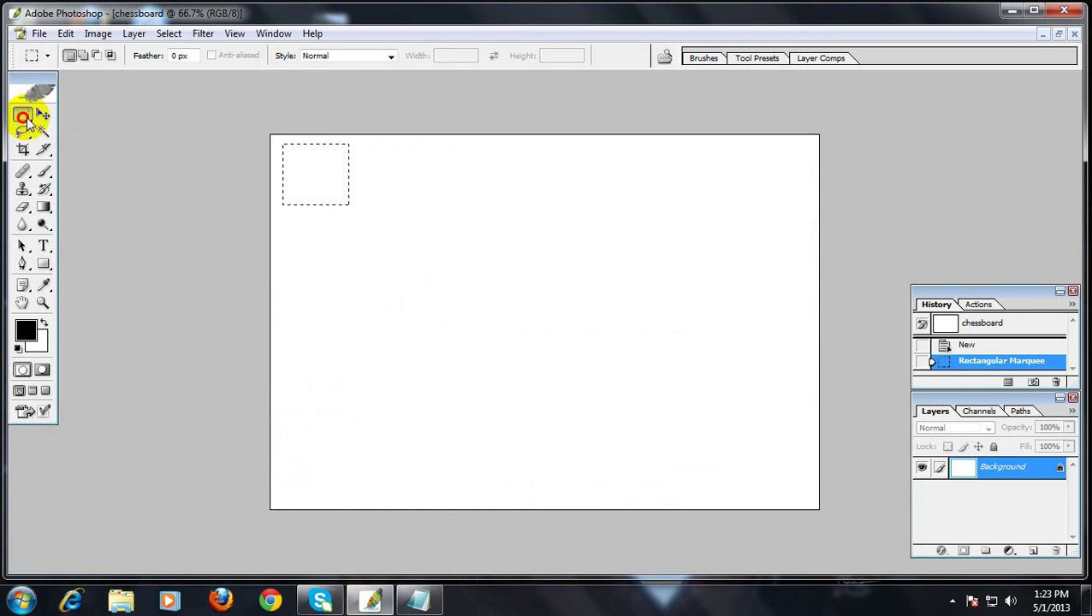
- Fill the square selection with the black foreground color on a new layer and deselect it
key("ctrl+shift+n")
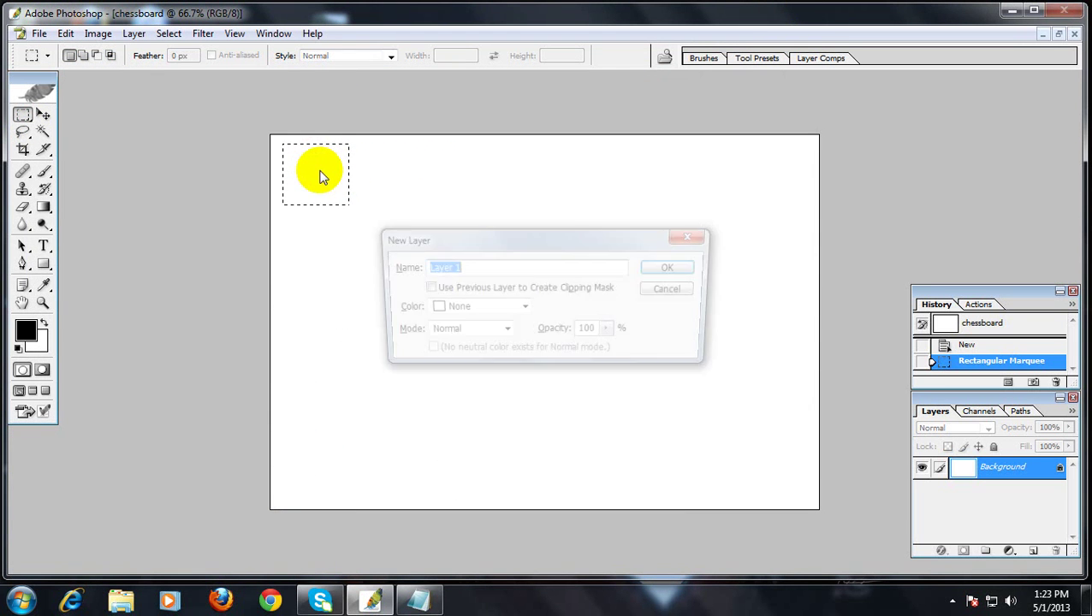
left_click(671, 267)
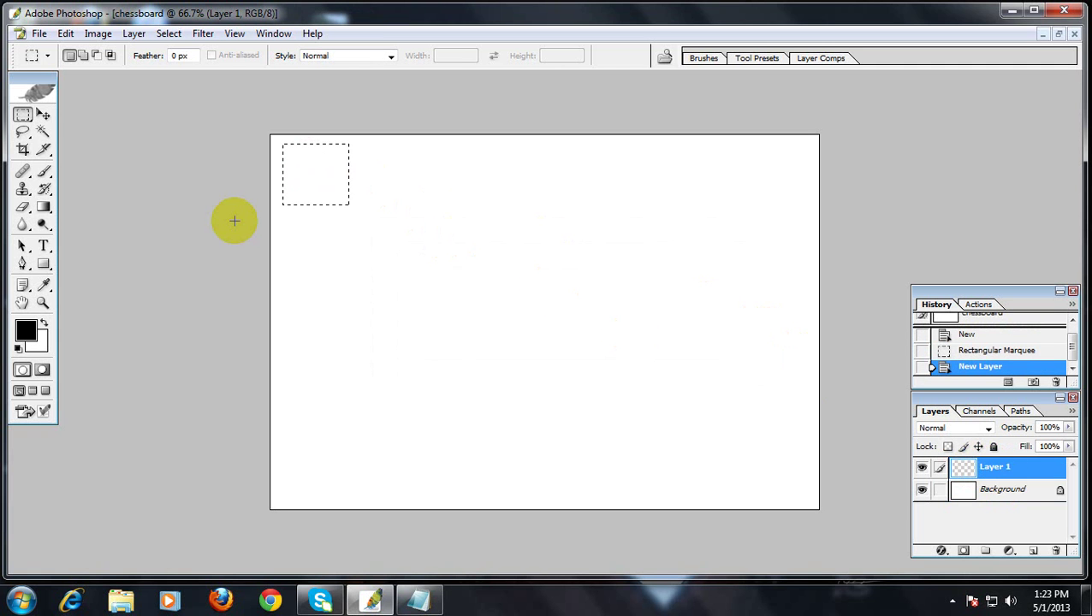
key("alt")
key("alt+BackSpace")
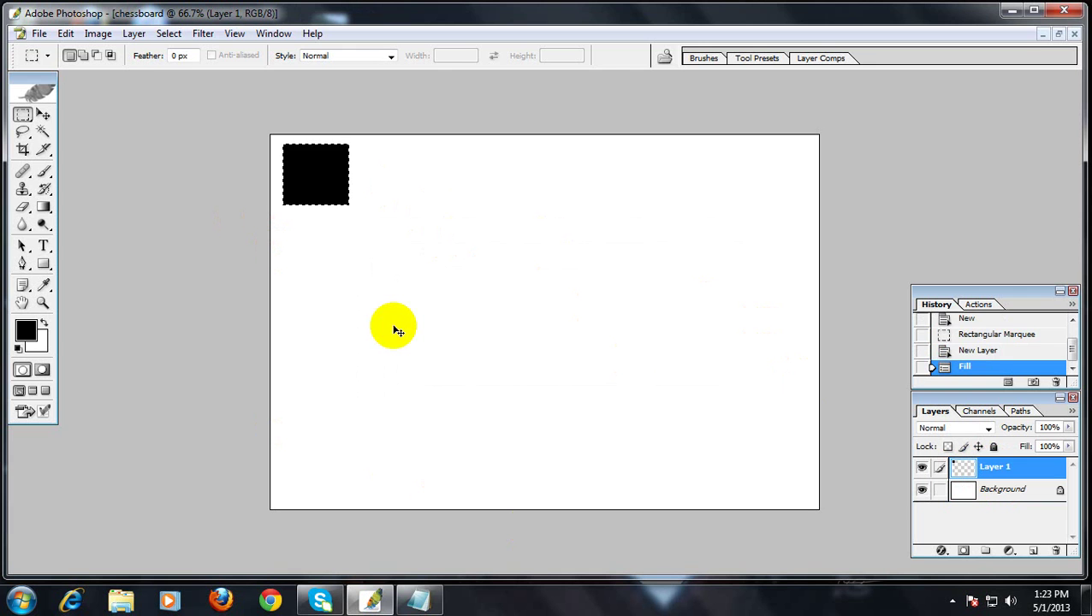
key("ctrl+d")
- Add the Notepad lines "then press alt+delete for foreground color" and "the crlt+D to deselect", and minimize the window
left_click(440, 545)
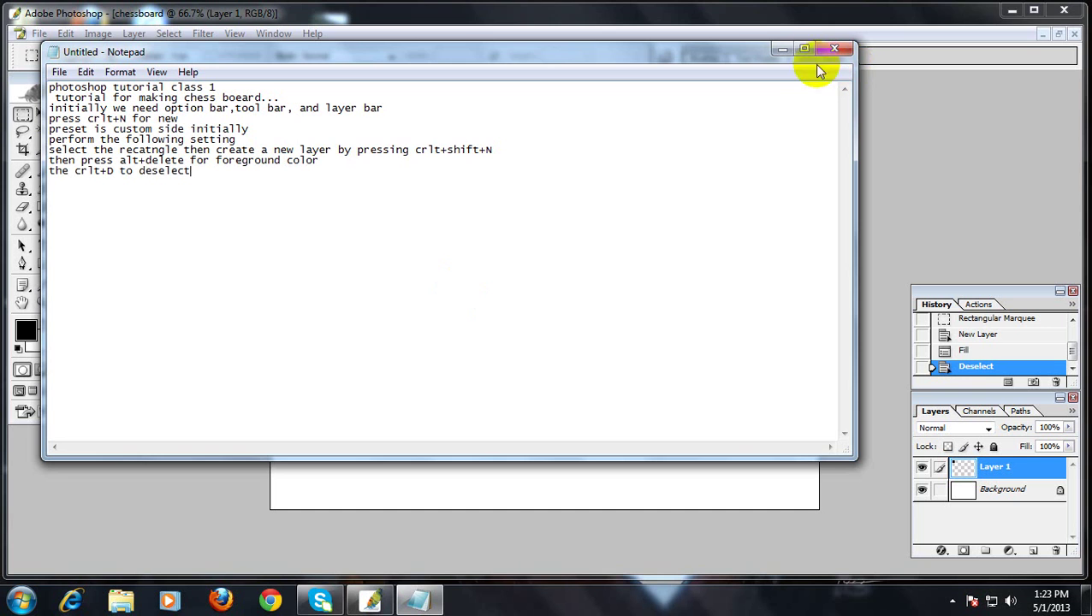
left_click(783, 49)
- Move the black square into the canvas's upper-left corner and place a duplicate of its layer diagonally below and to its right
left_click(342, 188)
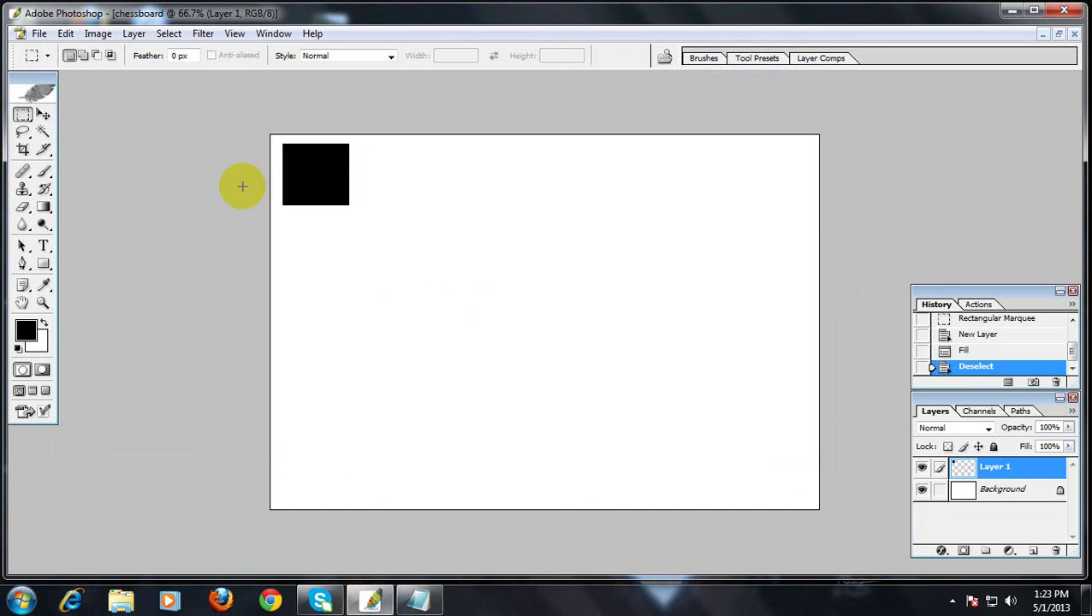
left_click(43, 114)
left_click_drag(341, 177, 317, 171)
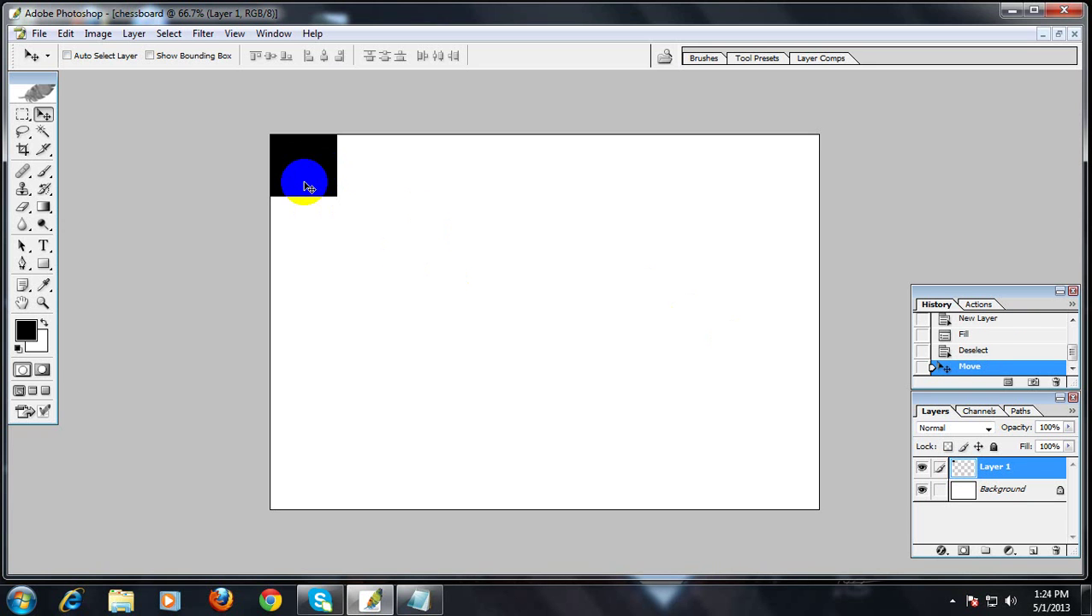
key("ctrl+j")
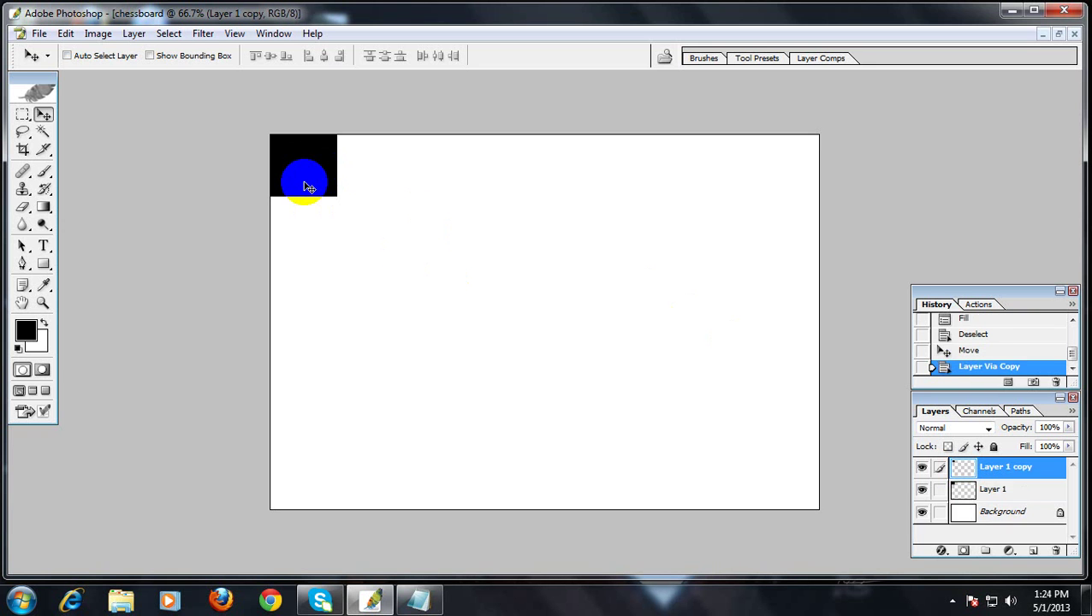
left_click_drag(308, 184, 371, 241)
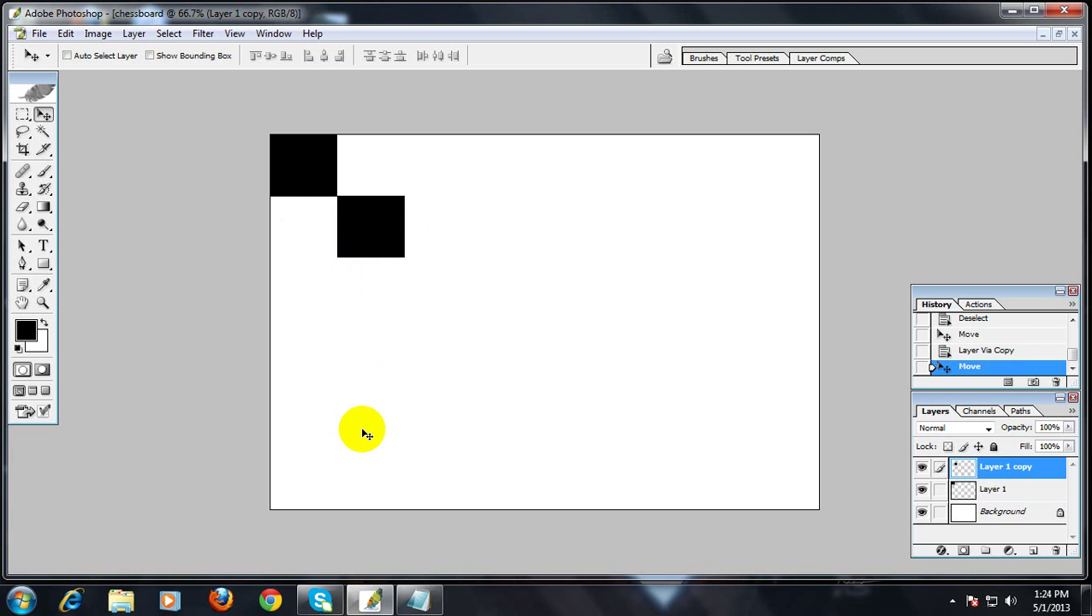
- Switch to Notepad, add the line "press crlt+j to copy layer" below the notes, and minimize the window
left_click(418, 597)
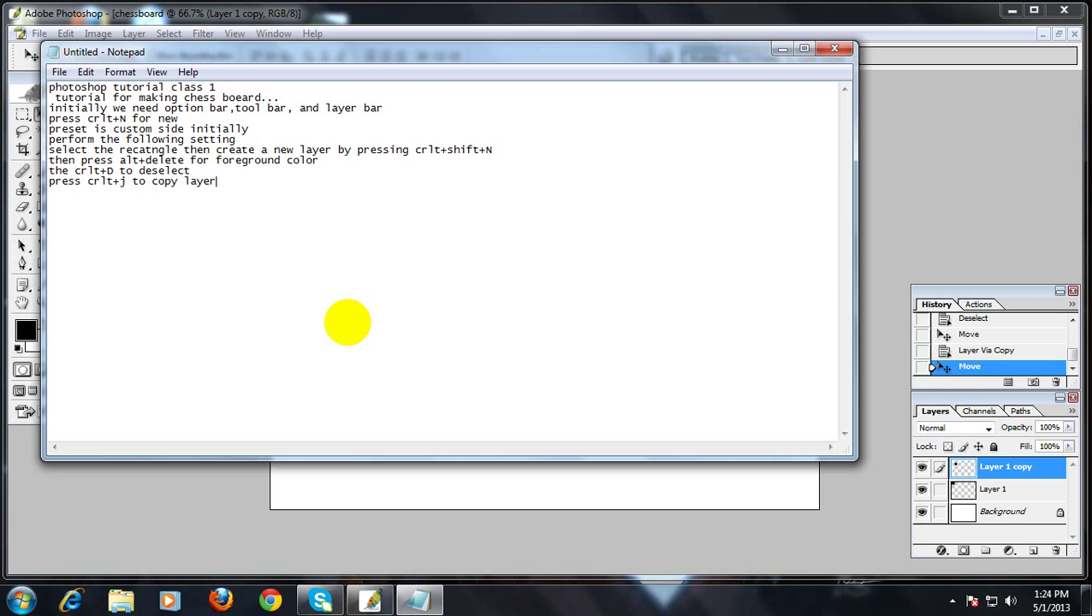
left_click(780, 48)
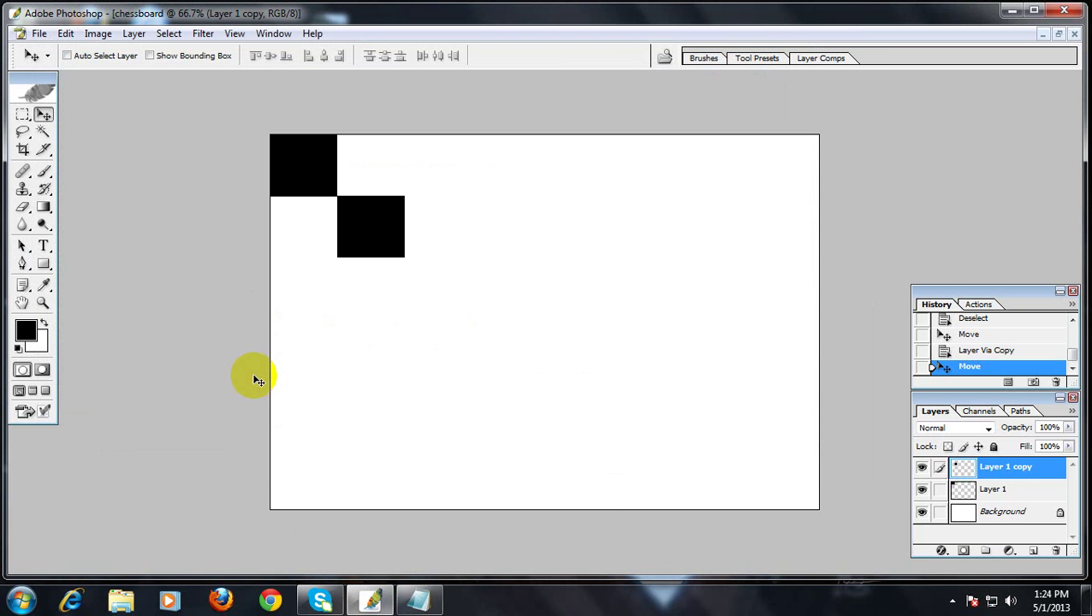
- Copy the black square repeatedly and arrange the copies in an alternating pattern across the board's first two rows up to the canvas edge
left_click(370, 240)
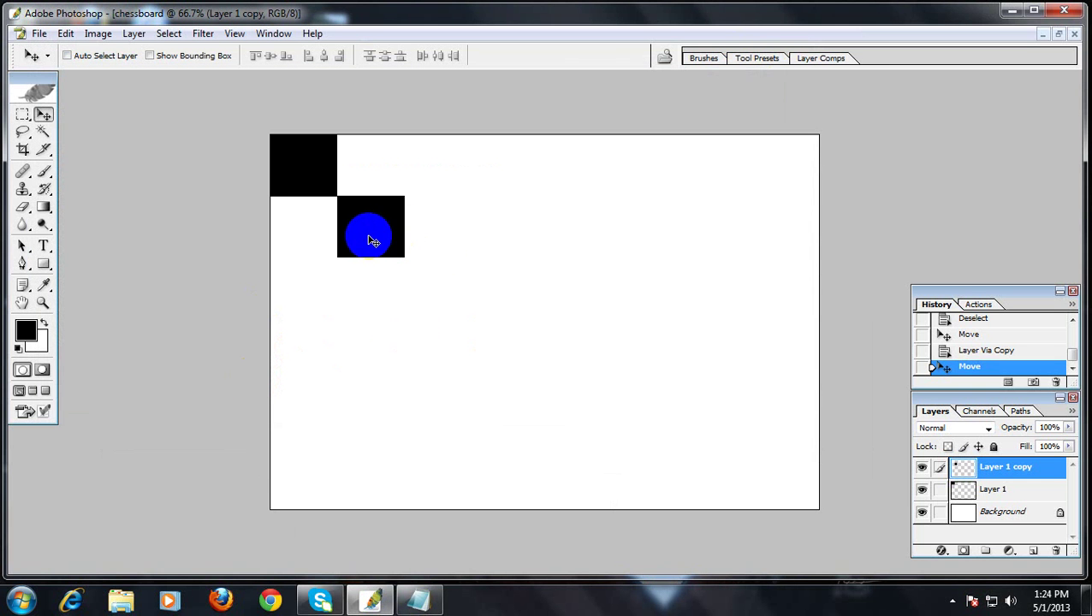
left_click_drag(374, 241, 508, 227)
left_click_drag(509, 227, 578, 166)
left_click_drag(578, 166, 855, 161)
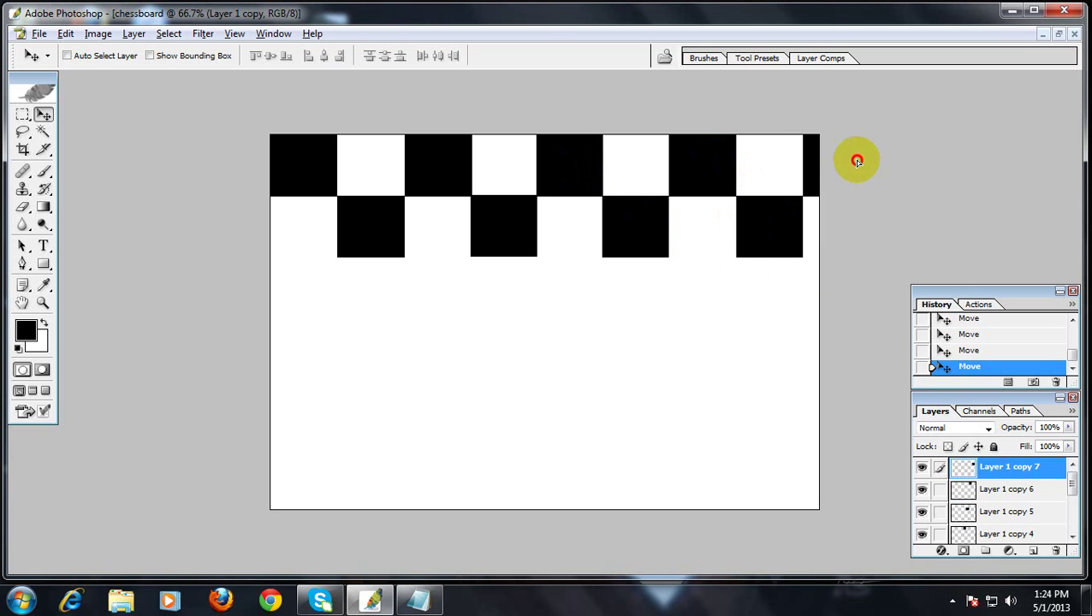
left_click(728, 295, "alt")
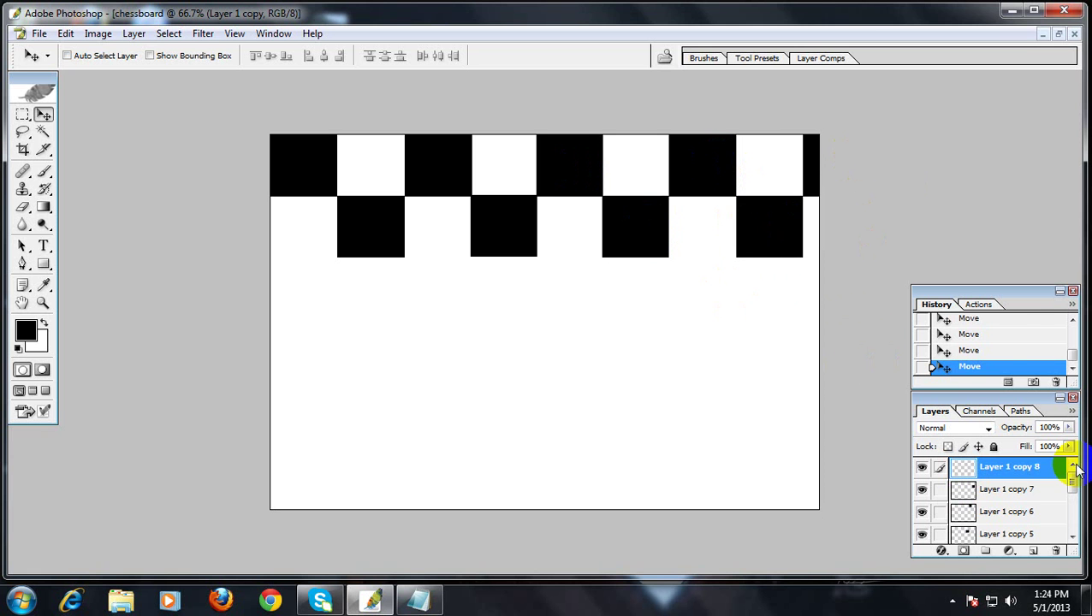
- Try to select the topmost black-square layers together by loading their outlines as selections
left_click(994, 490, "ctrl")
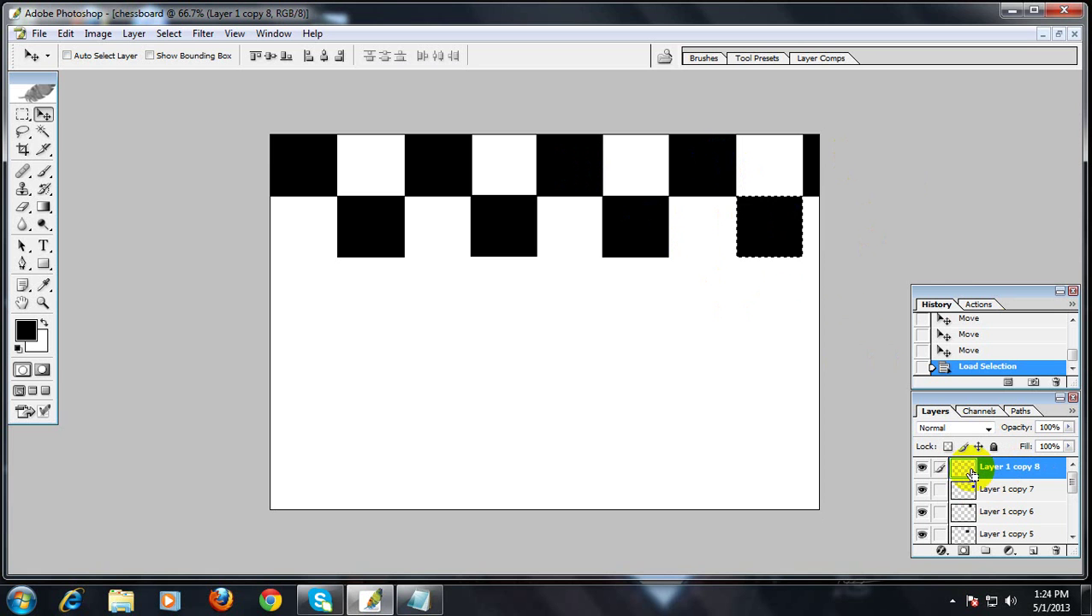
left_click(967, 488, "ctrl")
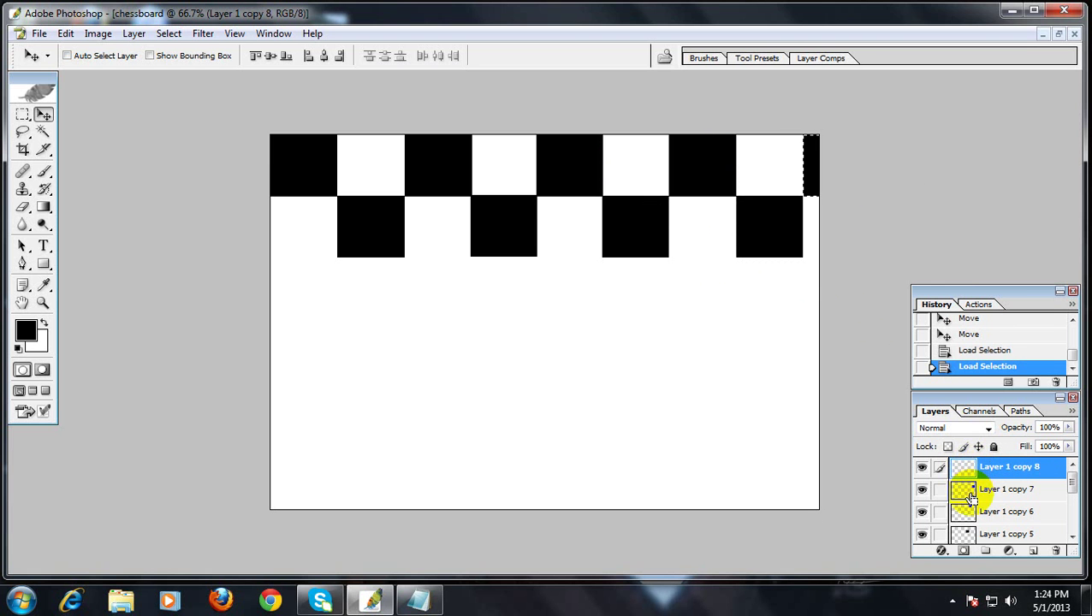
left_click(1006, 506, "ctrl")
left_click(1024, 499, "ctrl")
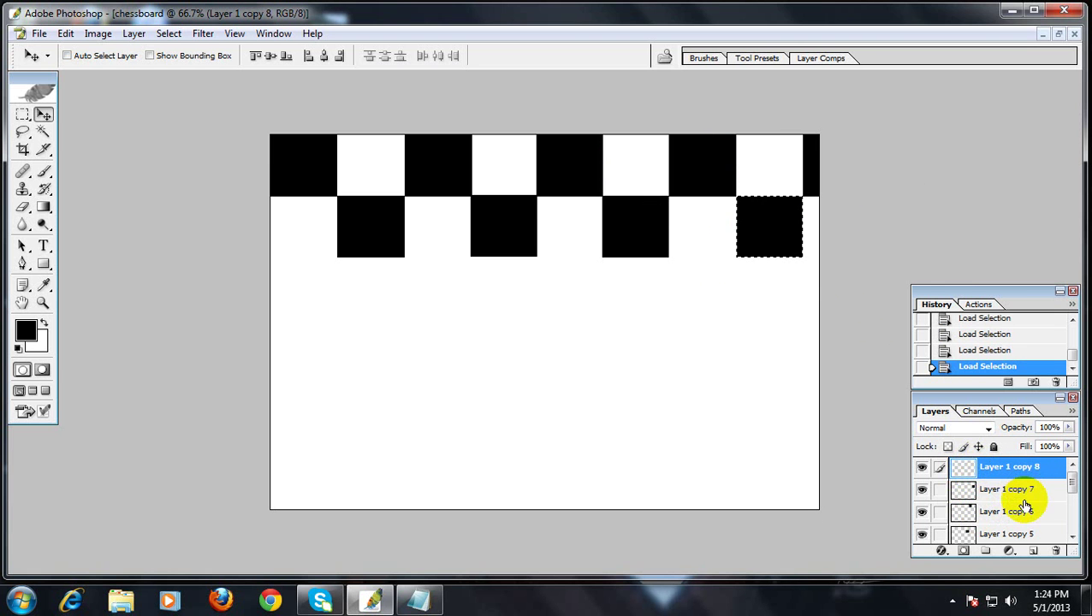
left_click(1018, 489)
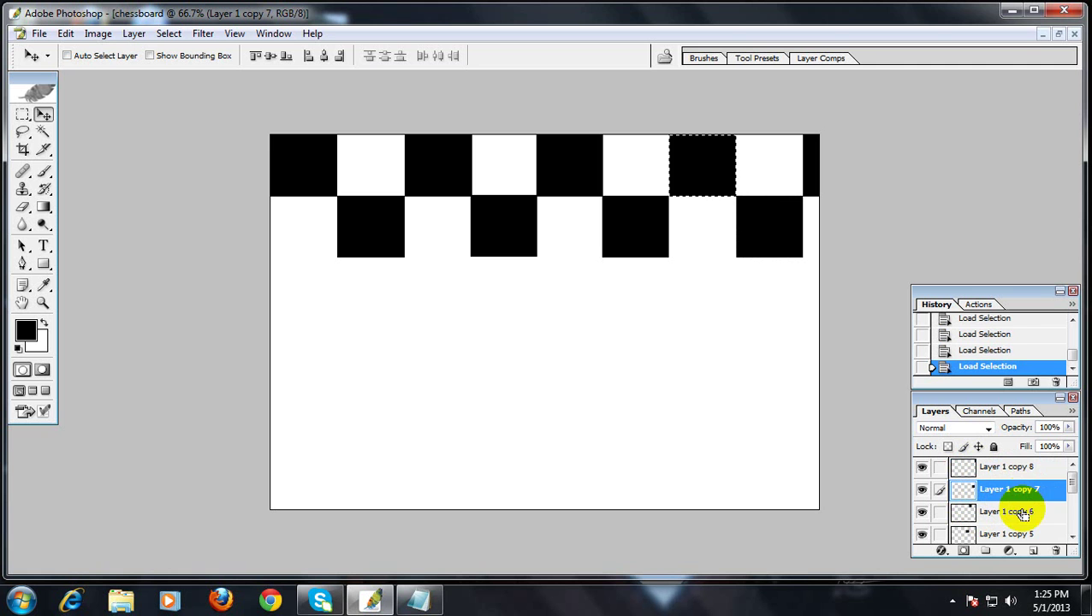
left_click(1024, 466, "ctrl")
- Close the History palette and place the Layers palette beside the canvas, enlarged to list every layer
left_click(1022, 291)
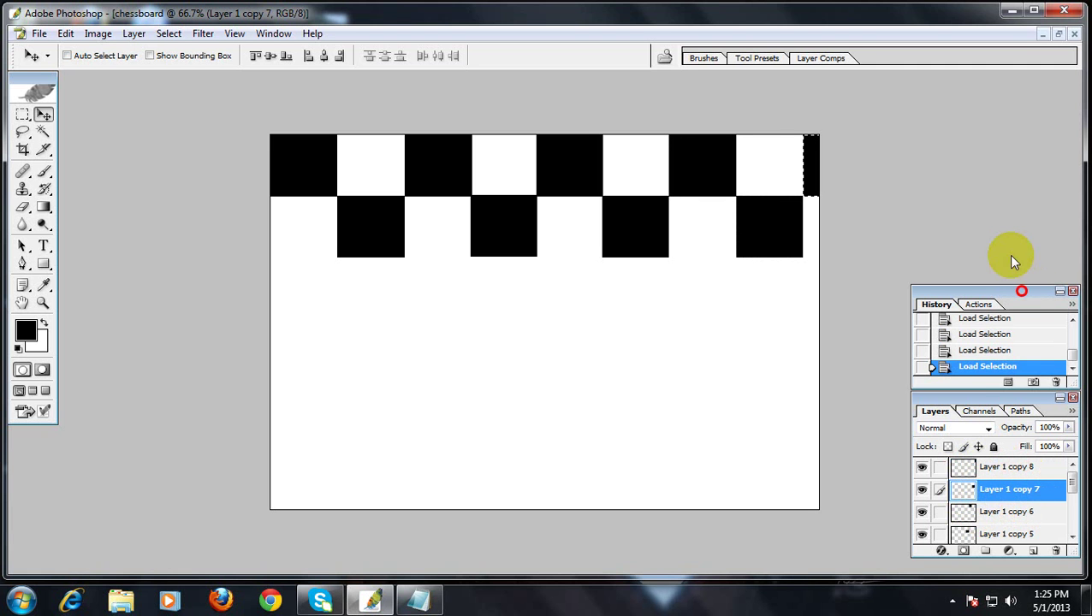
left_click_drag(1013, 261, 1012, 256)
left_click(1063, 255)
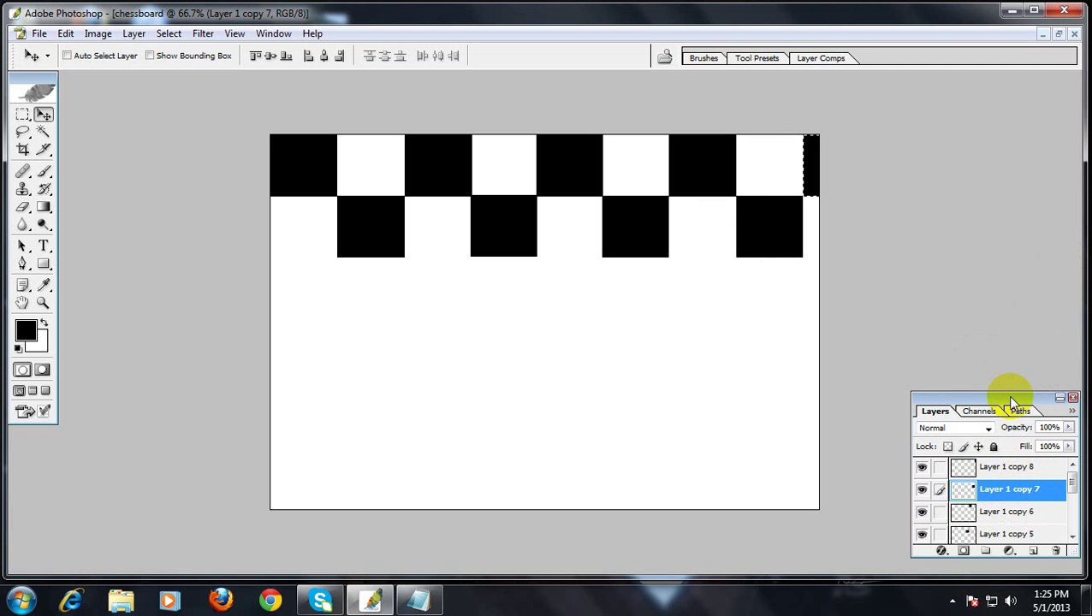
left_click_drag(1013, 402, 968, 221)
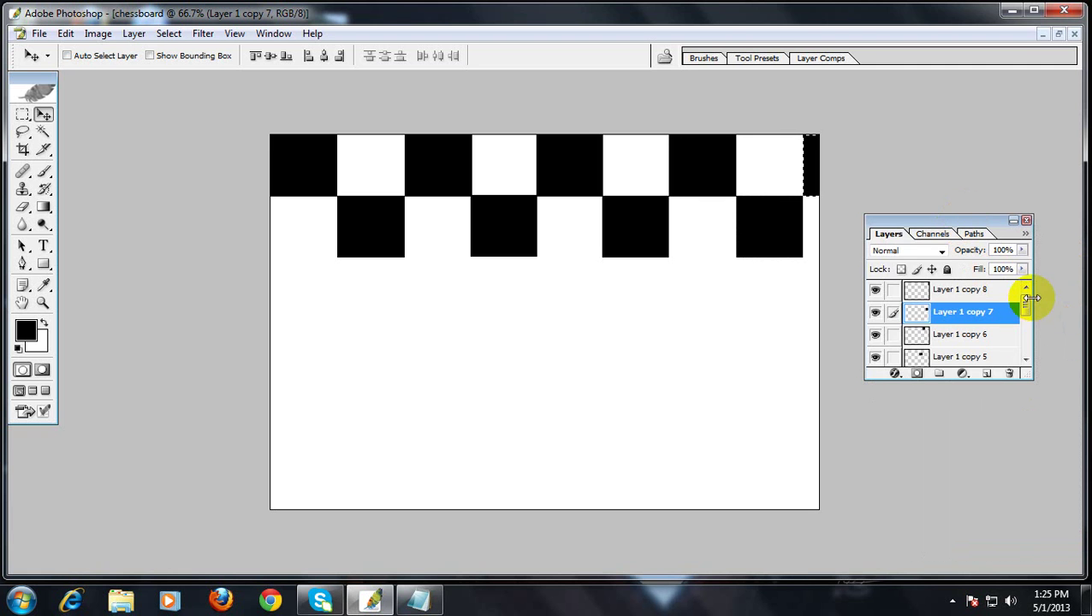
left_click_drag(1003, 377, 1002, 539)
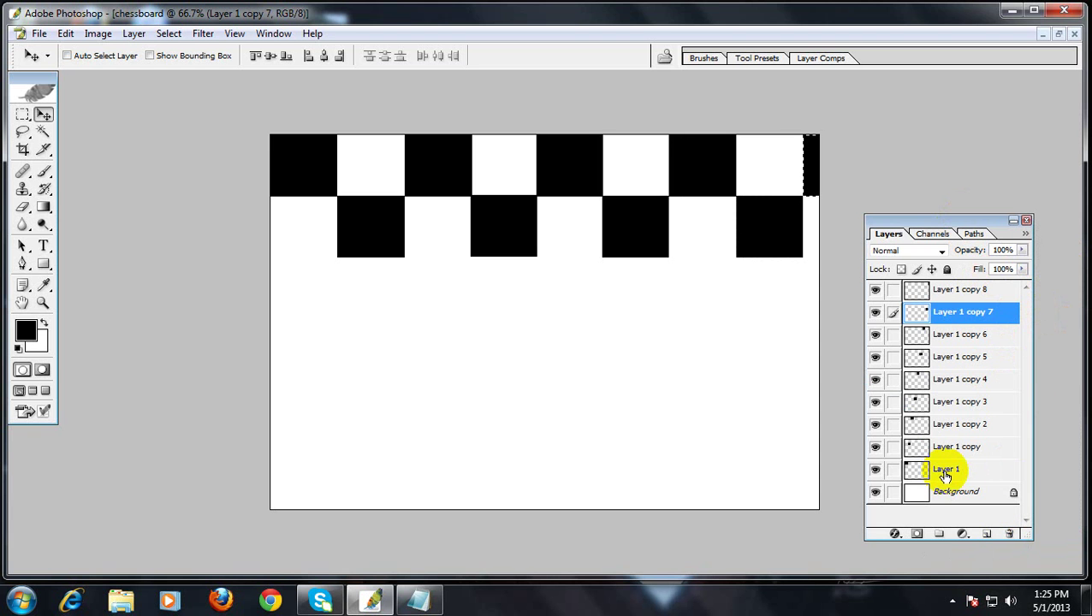
- Try to select Layer 1, Layer 1 copy and Layer 1 copy 2 together, and clear the resulting selection
left_click(945, 476)
left_click(927, 454, "ctrl")
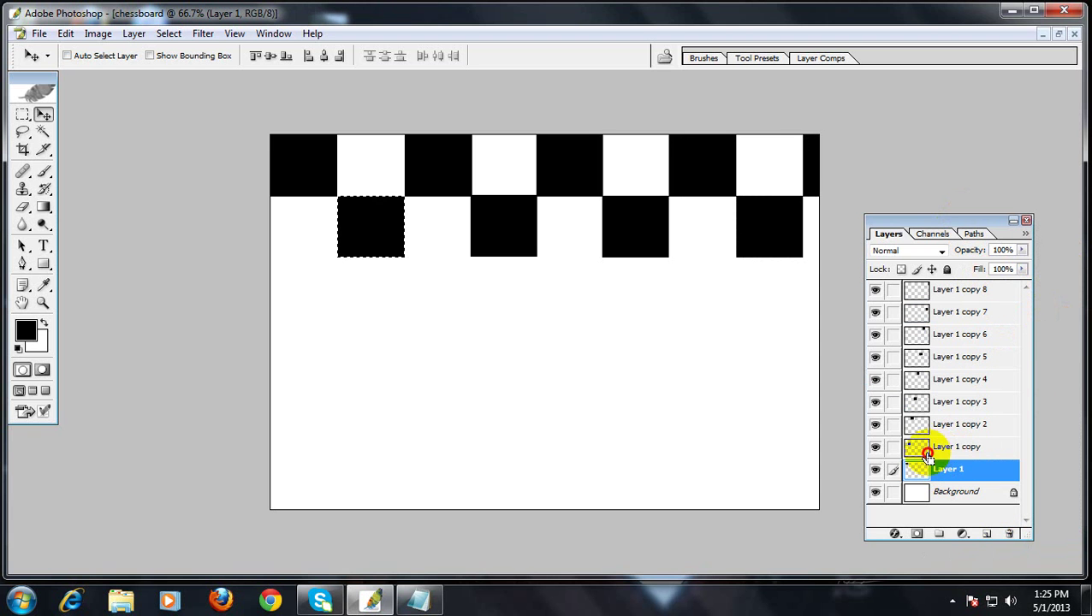
left_click(914, 429, "ctrl")
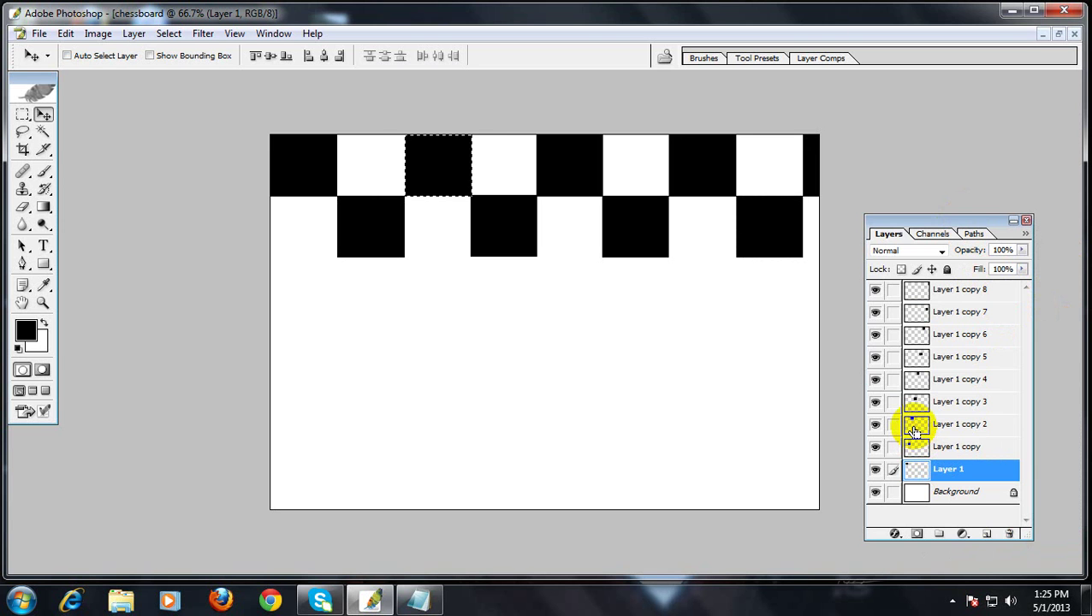
left_click(441, 167)
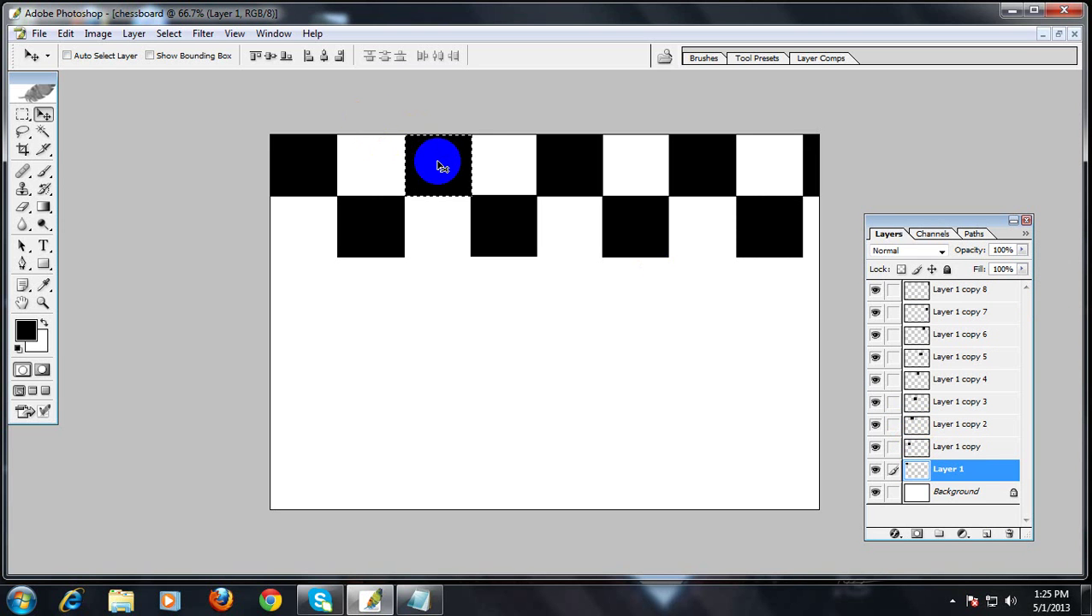
left_click(953, 448, "ctrl")
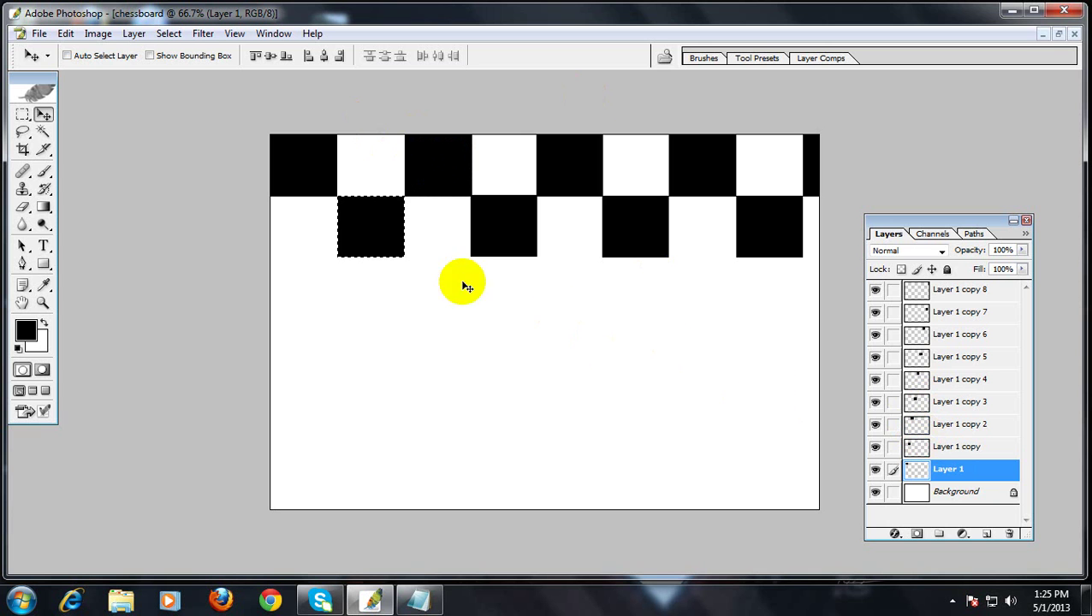
left_click(398, 224)
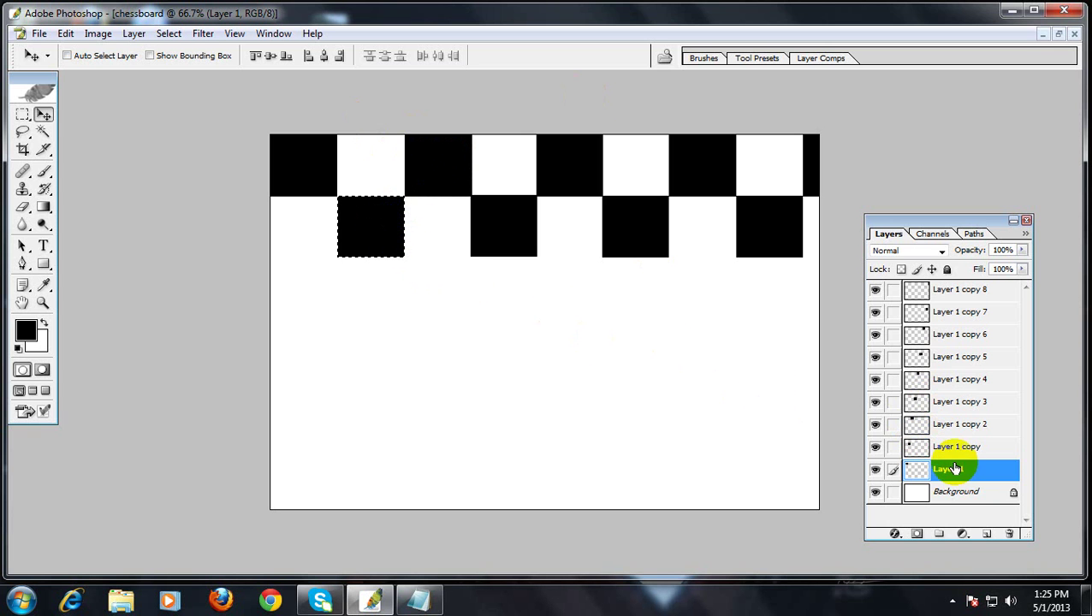
left_click(971, 446)
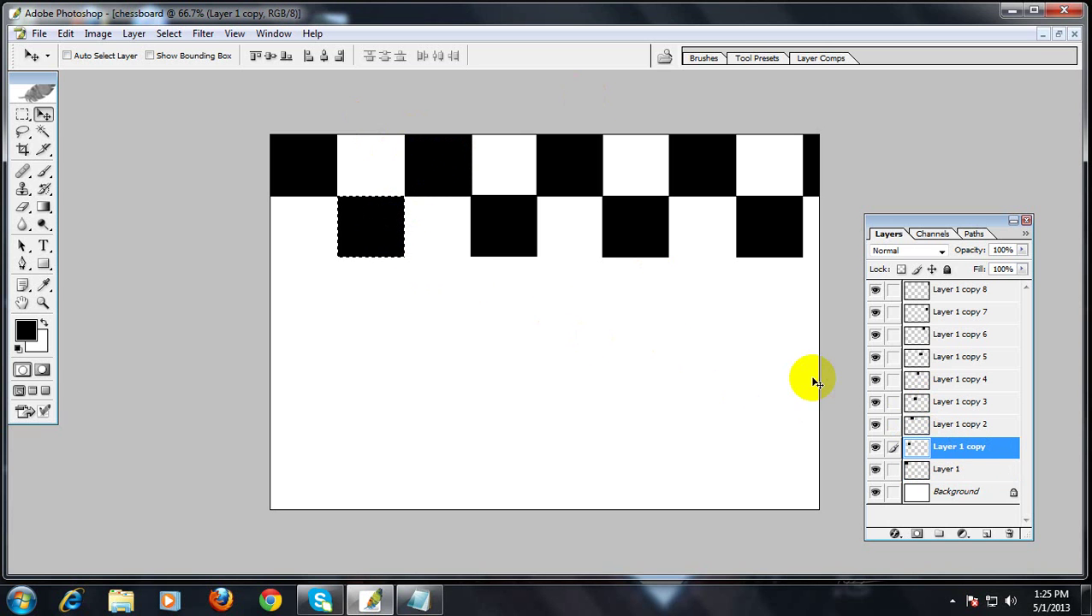
key("ctrl+d")
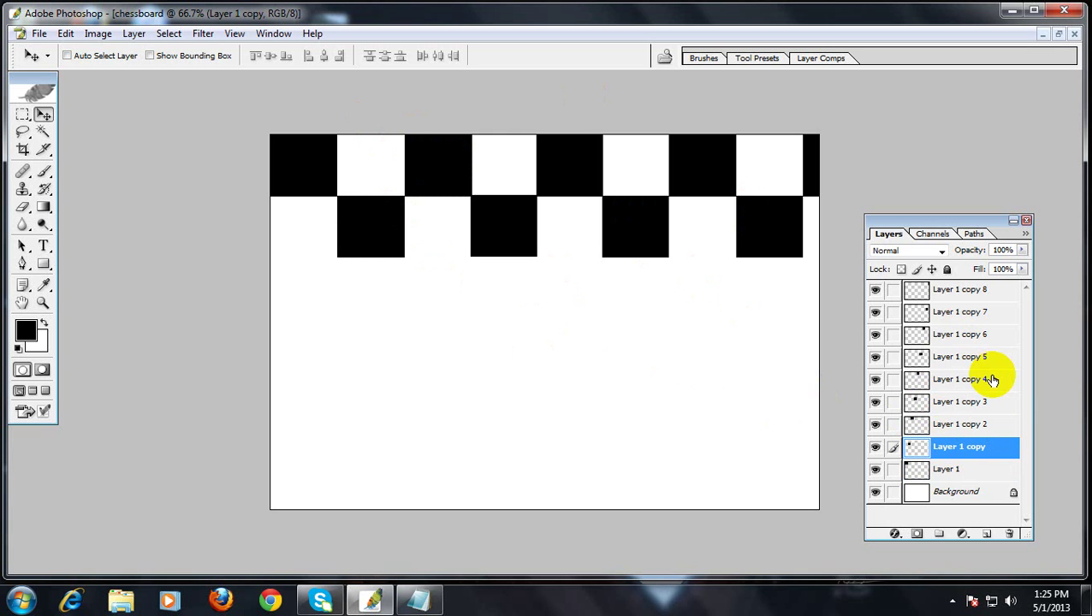
- Try again to select several square layers at once, working upward from Layer 1 to Layer 1 copy 5
left_click(946, 475)
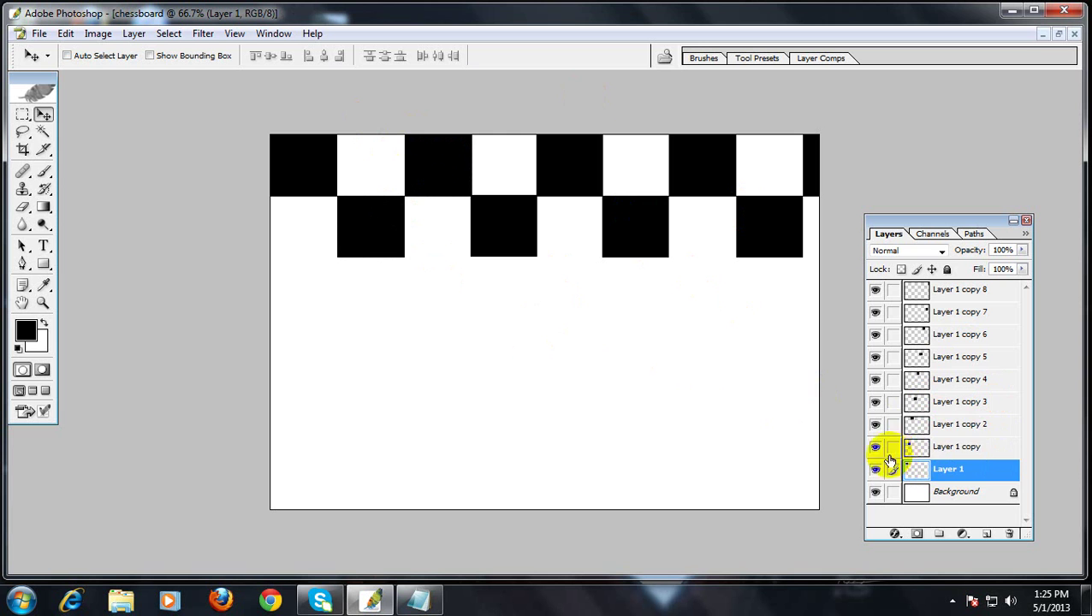
left_click(917, 447)
left_click(966, 425)
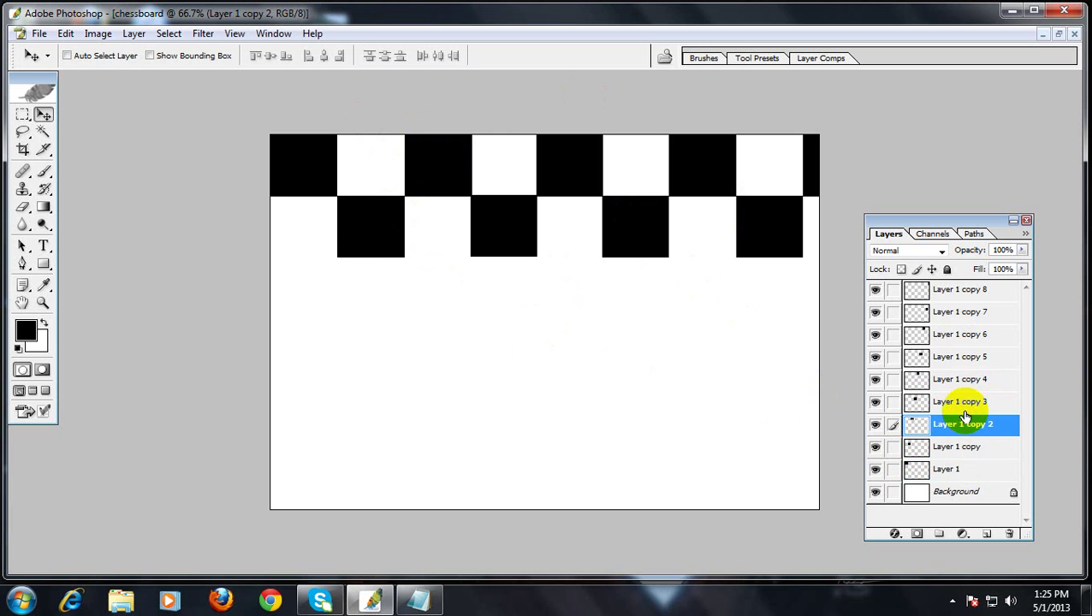
left_click(966, 403)
left_click(968, 381)
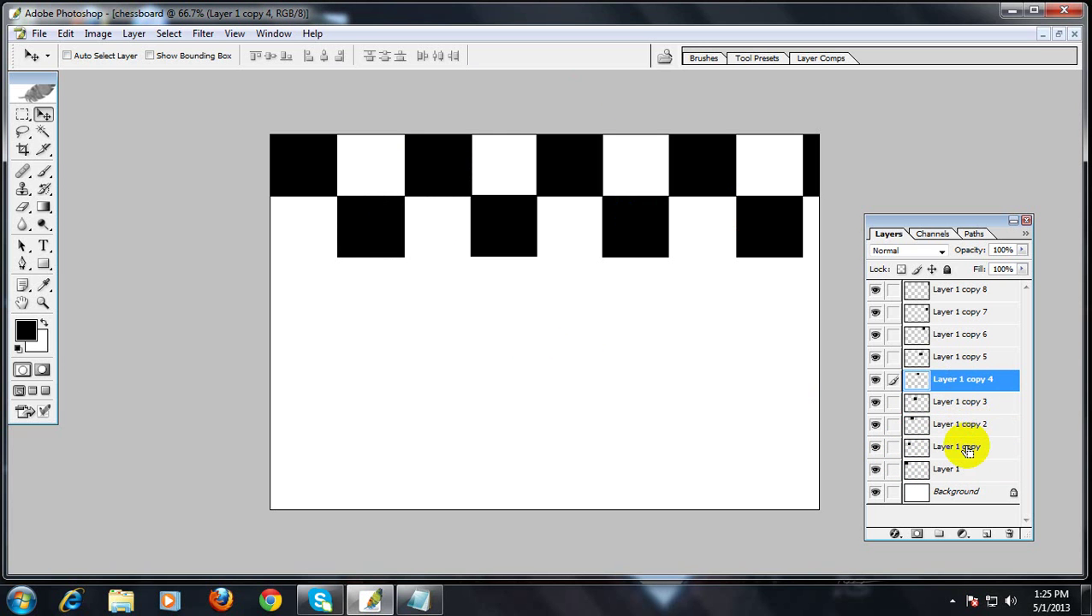
left_click(968, 446, "ctrl")
left_click(968, 404, "ctrl")
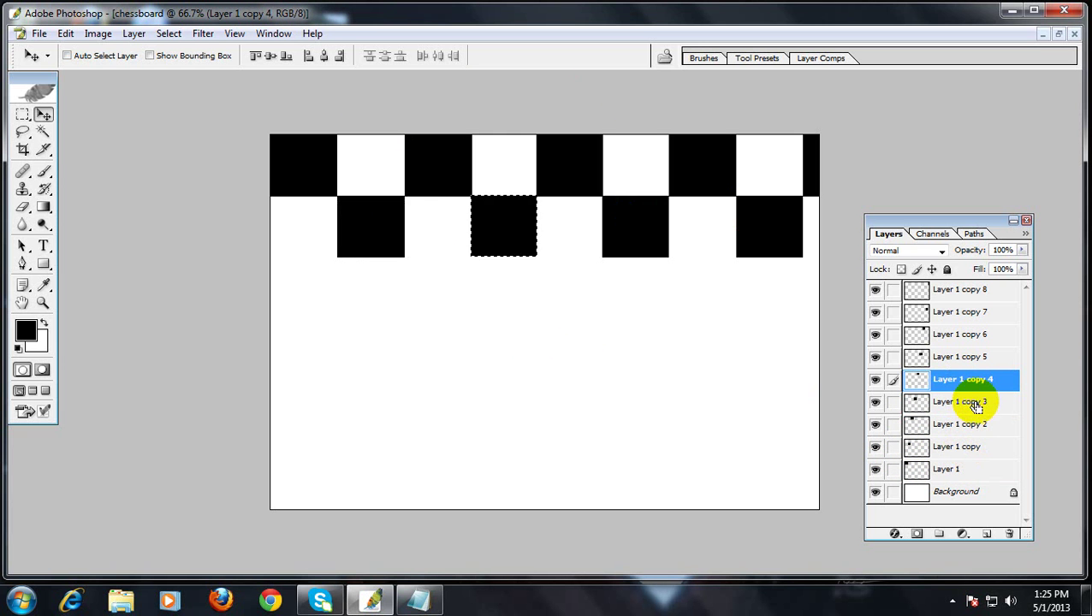
left_click(965, 356, "ctrl")
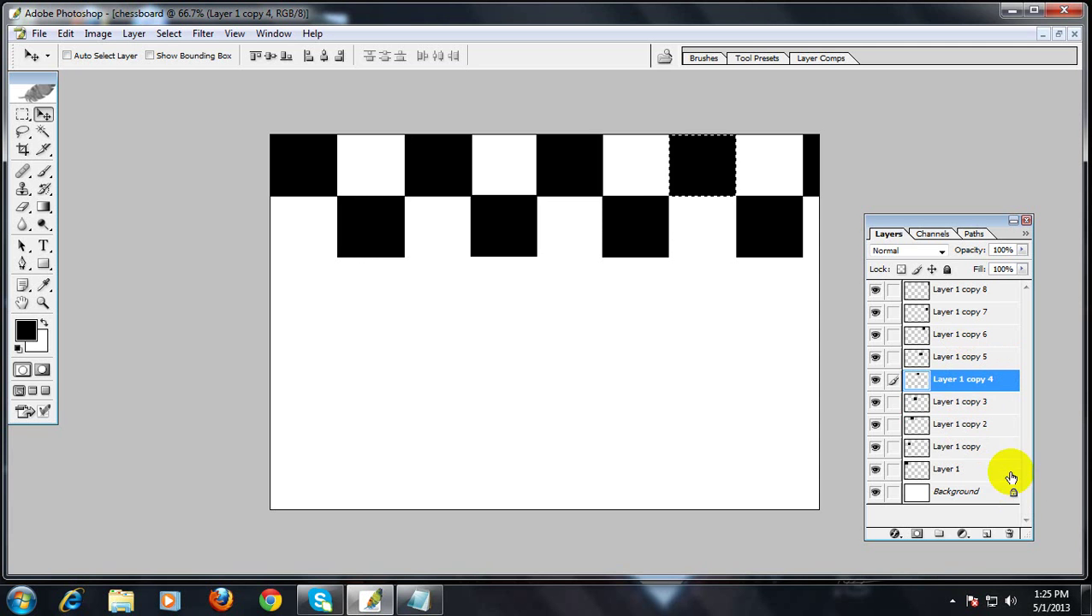
- Fit the whole canvas in the window and make Layer 1 copy 8 the active layer
key("ctrl+minus")
left_click(971, 402, "ctrl")
key("ctrl+0")
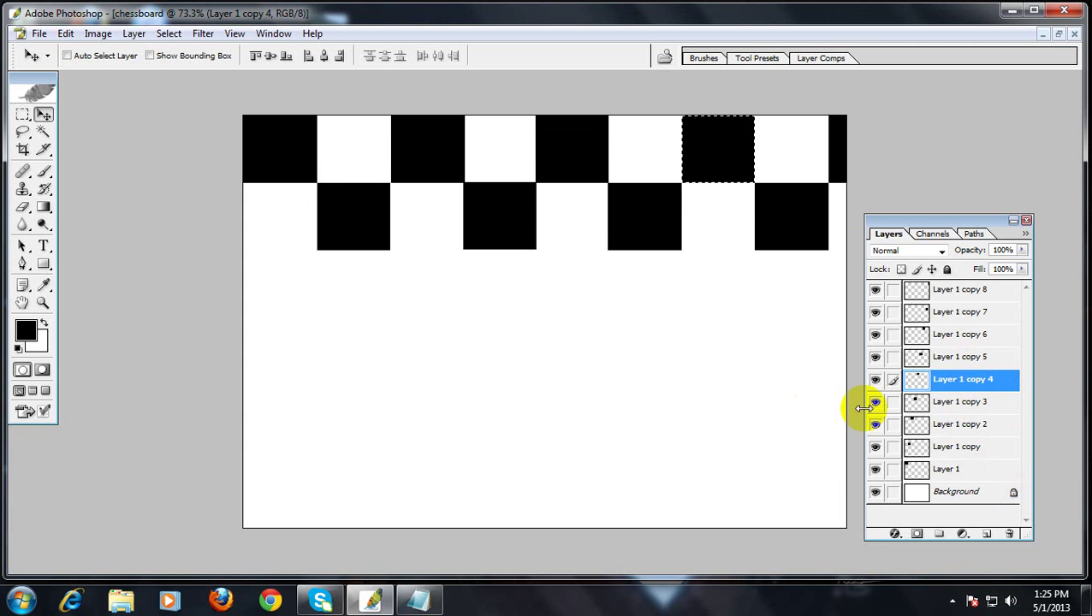
left_click(976, 320)
key("ctrl+minus")
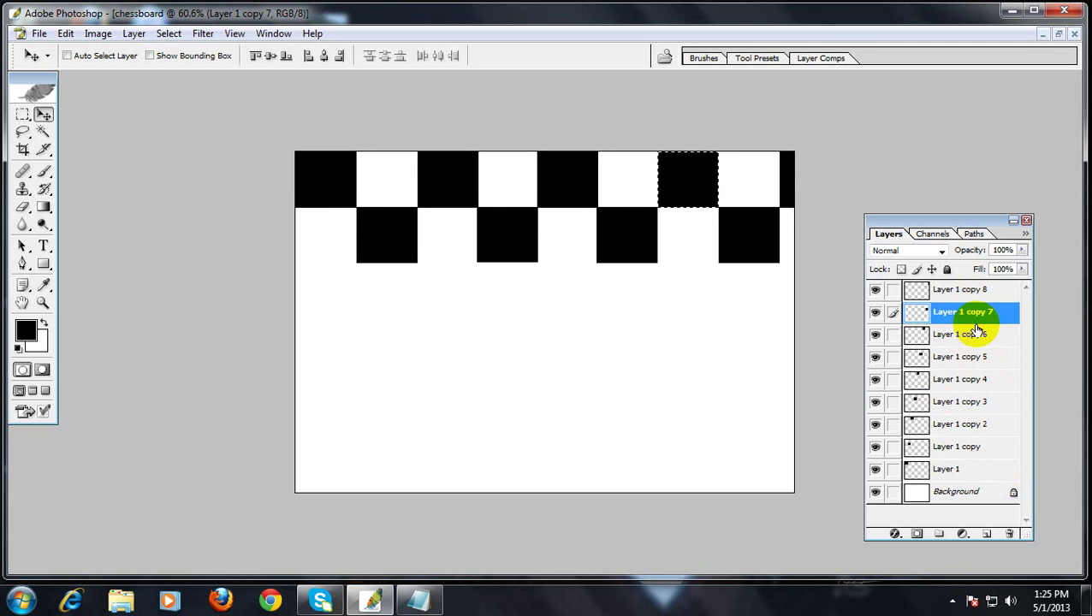
key("ctrl+0")
left_click(953, 288)
key("ctrl+minus")
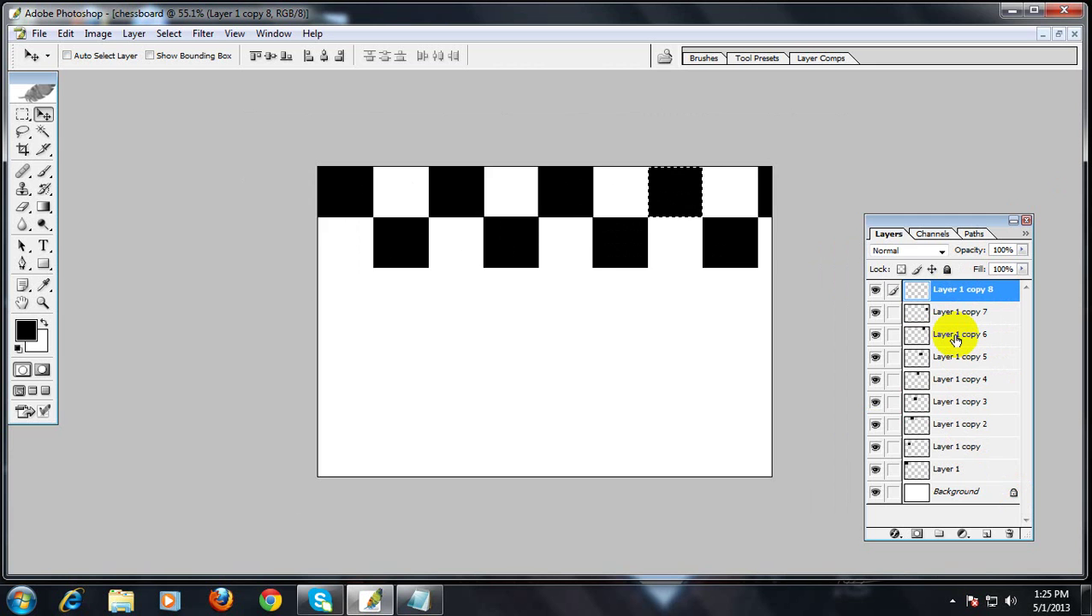
key("ctrl+plus")
key("ctrl+plus")
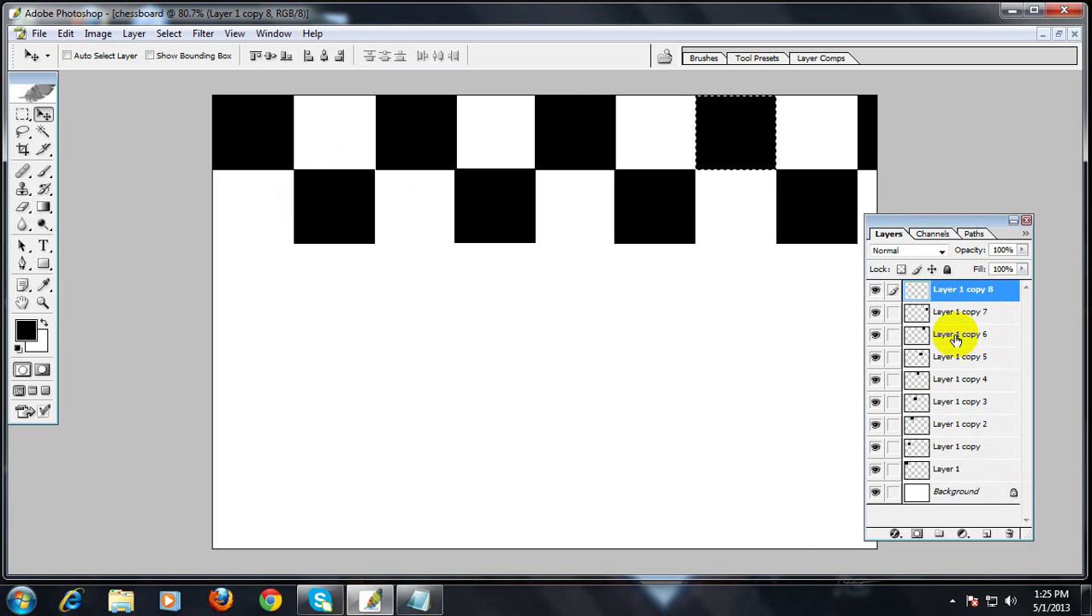
key("ctrl+0")
left_click(791, 221)
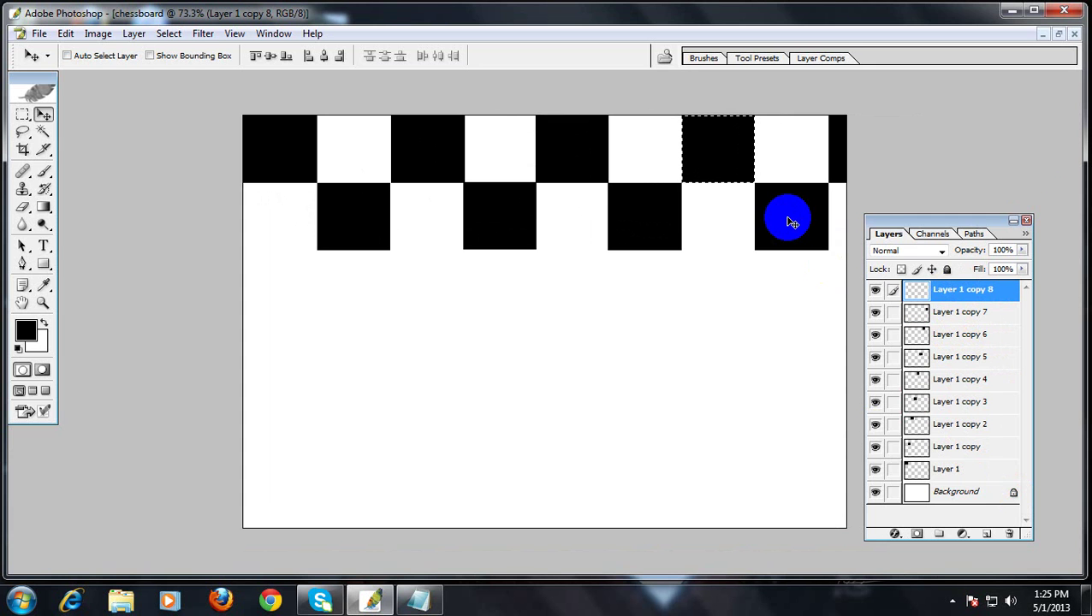
right_click(941, 293)
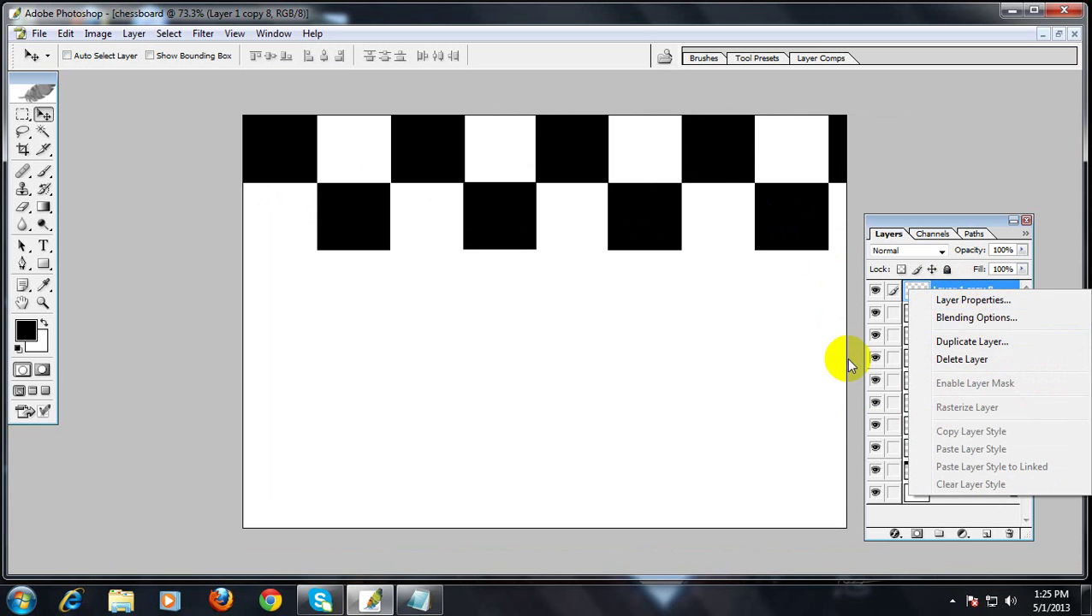
left_click(855, 401)
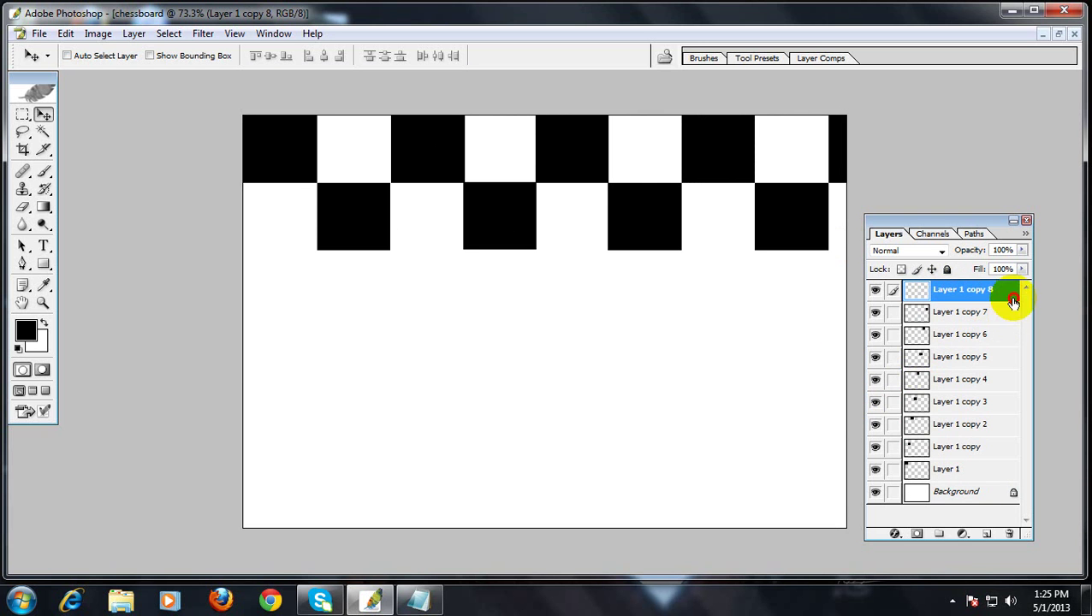
left_click_drag(1014, 297, 1012, 367)
key("ctrl+z")
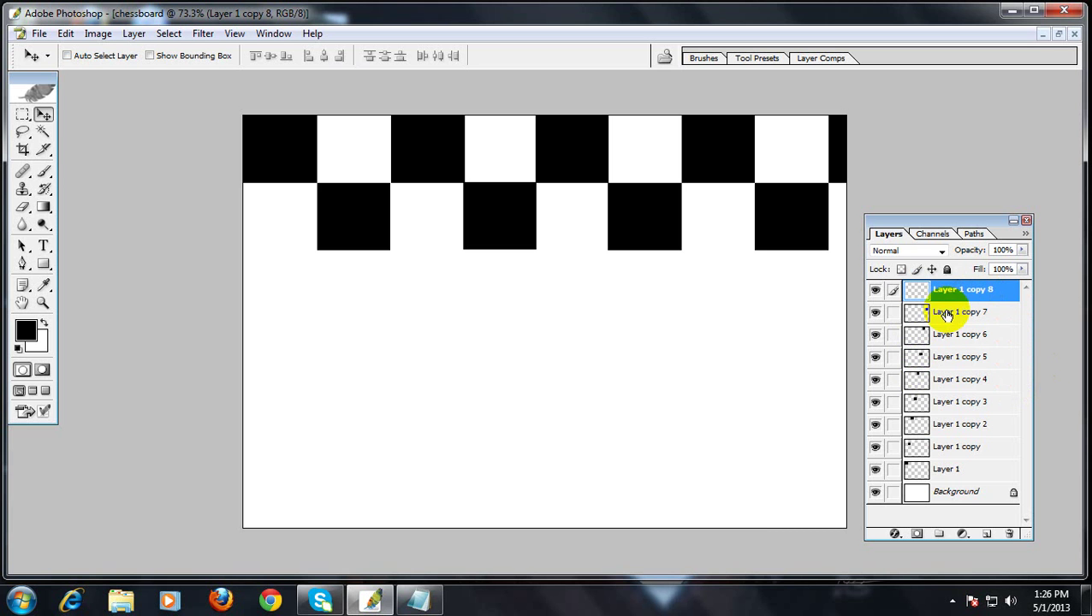
left_click(955, 313)
left_click_drag(955, 313, 960, 464)
- Try to link Layer 1 copy and Layer 1 copy 2 to the active Layer 1 copy 8
left_click(919, 465, "ctrl")
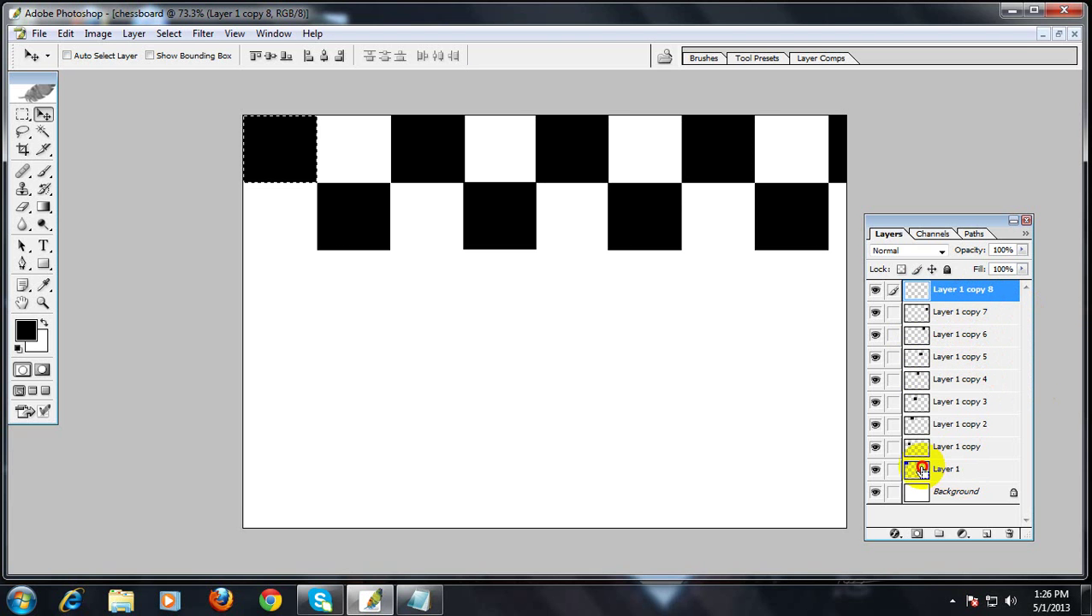
left_click(924, 441, "ctrl")
left_click(893, 445)
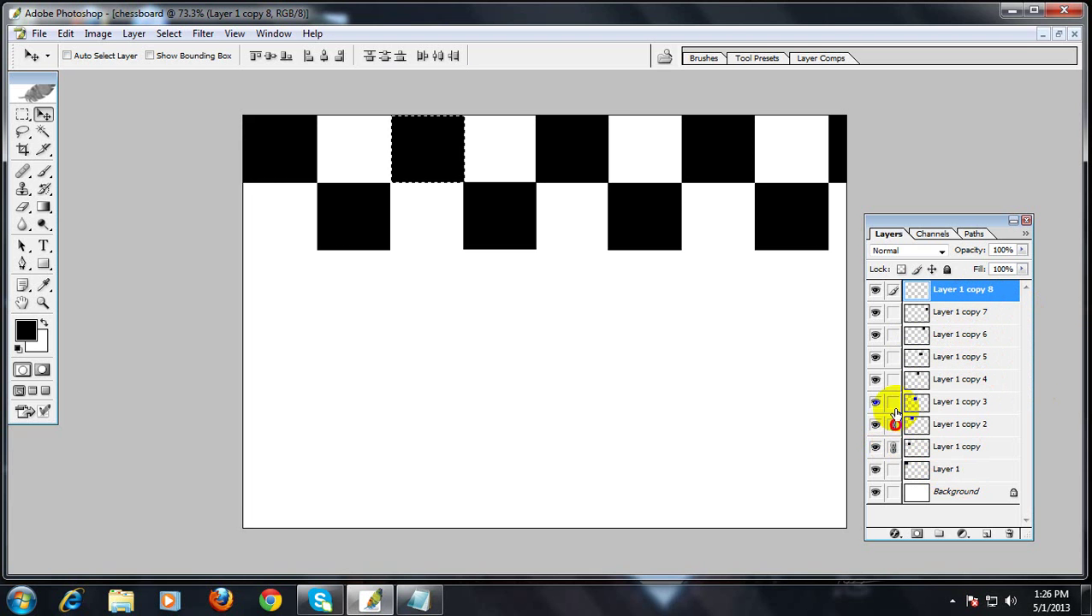
left_click(894, 424)
left_click(917, 434, "ctrl")
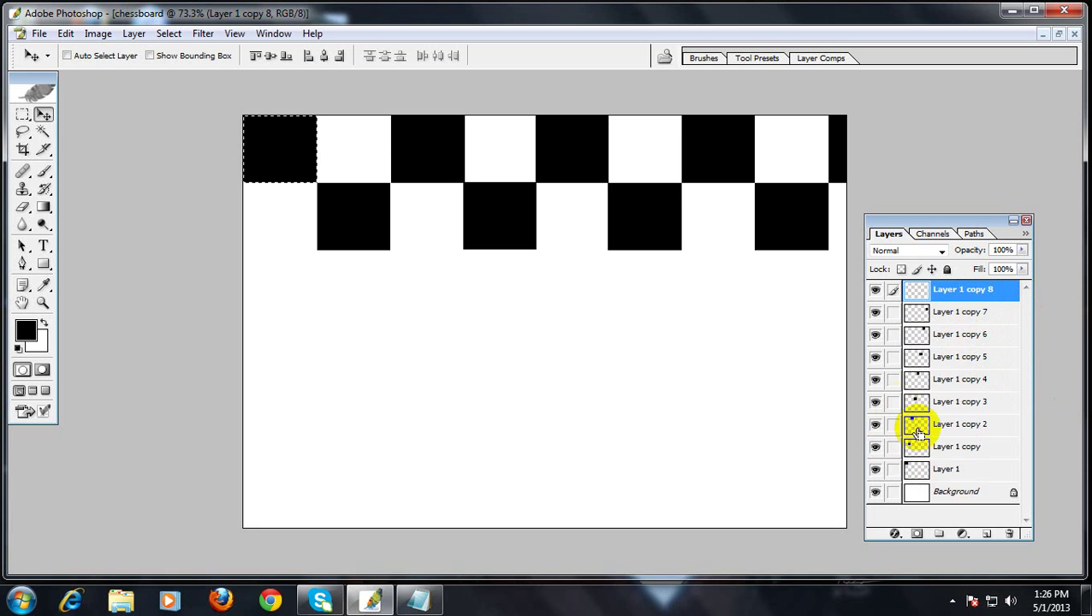
left_click(956, 314)
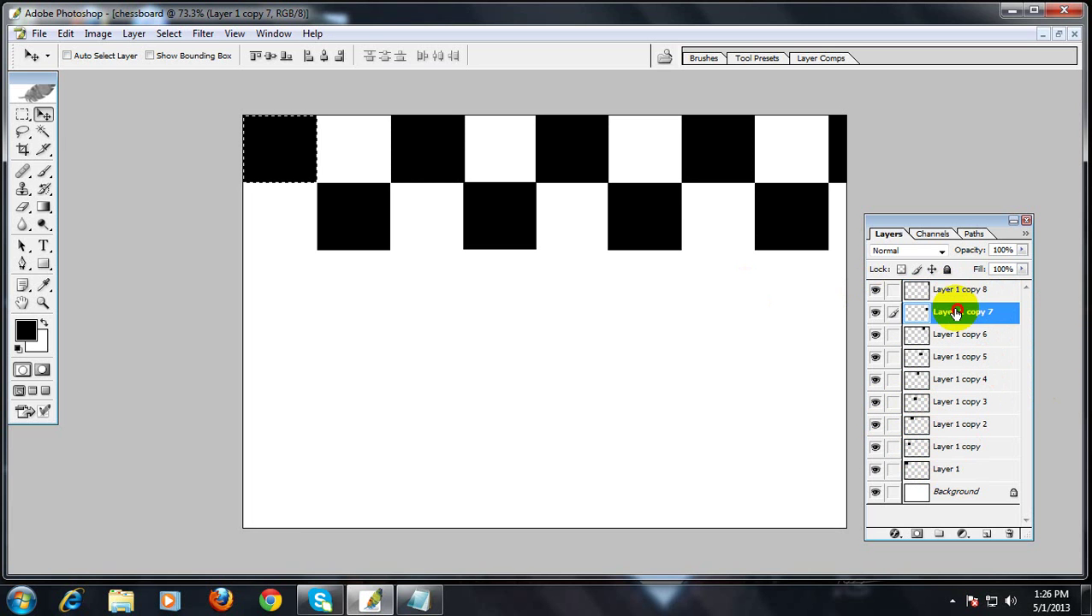
left_click(942, 290)
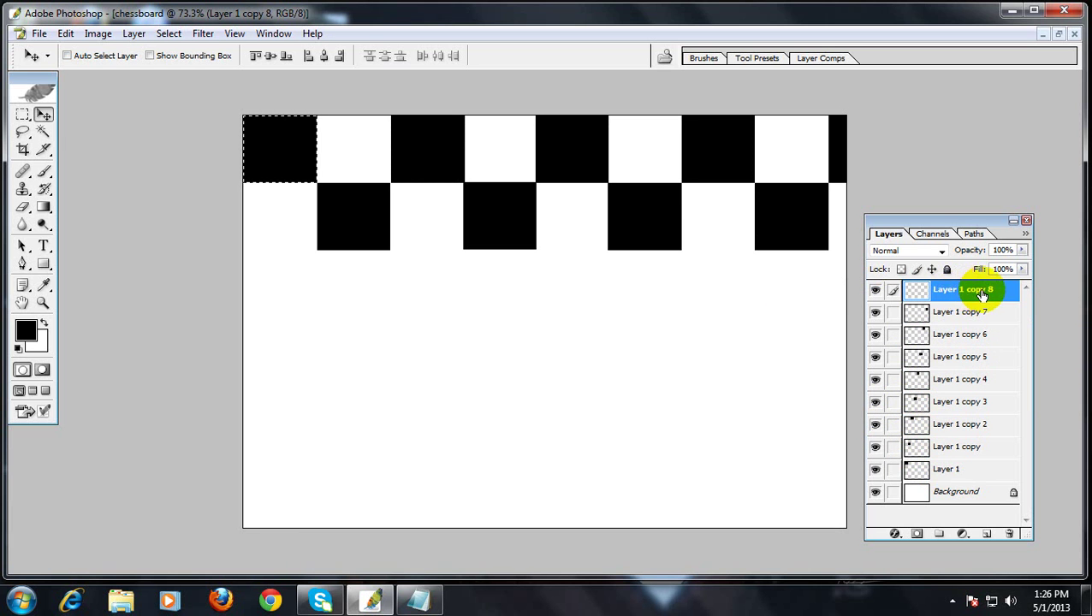
left_click(933, 234)
left_click(973, 233)
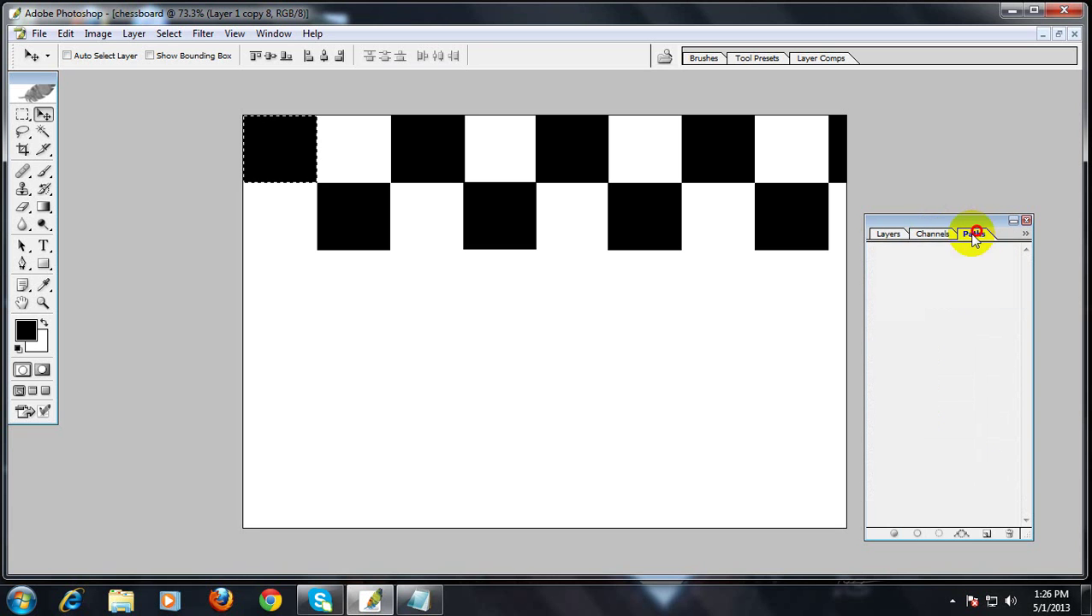
left_click(888, 234)
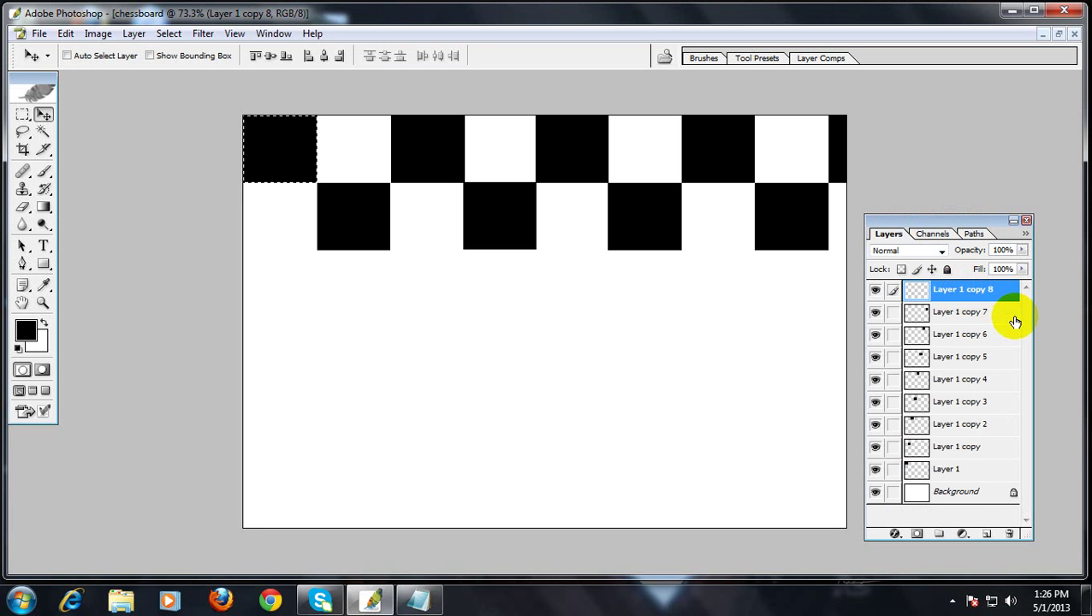
- Make Layer 1 active and try to select the layers from Layer 1 copy up to Layer 1 copy 8 together with it
mouse_move(1015, 322)
left_mouse_down()
mouse_move(1014, 310)
mouse_move(1006, 356)
mouse_move(999, 319)
left_mouse_up()
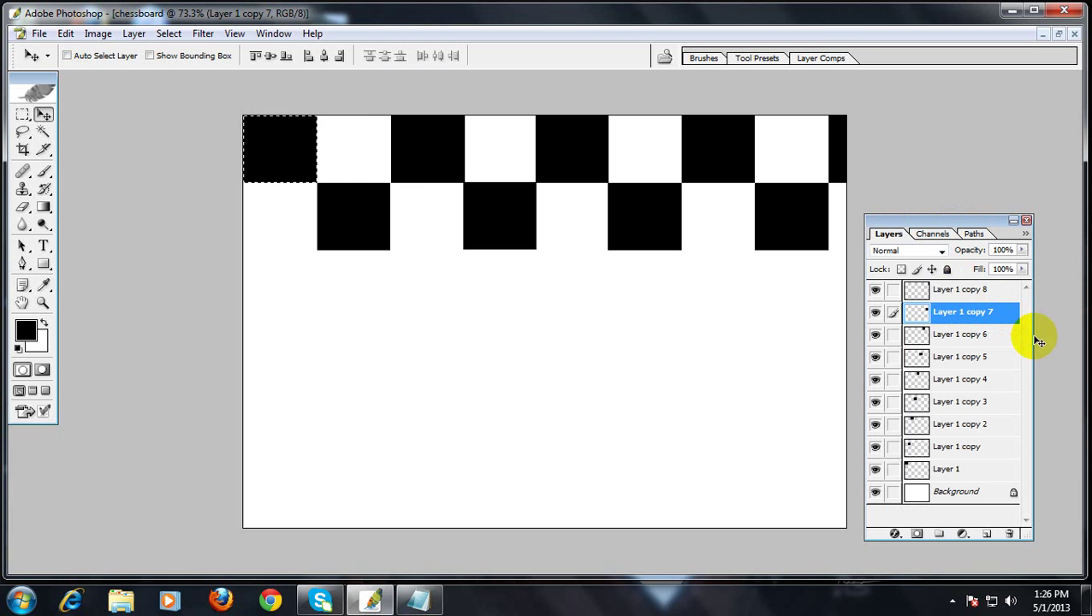
key("ctrl+z")
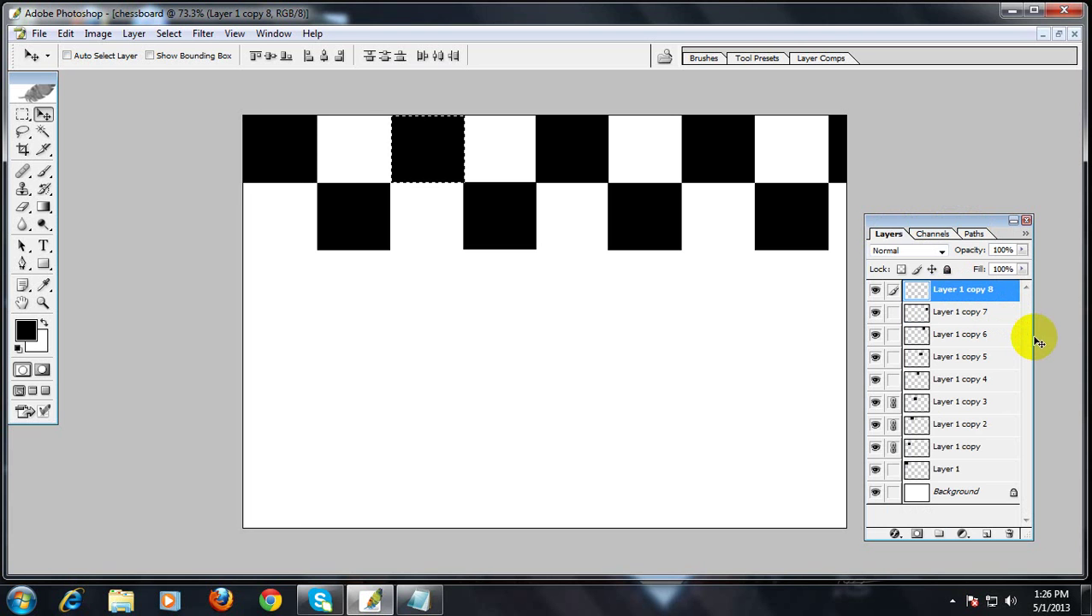
left_click(939, 471)
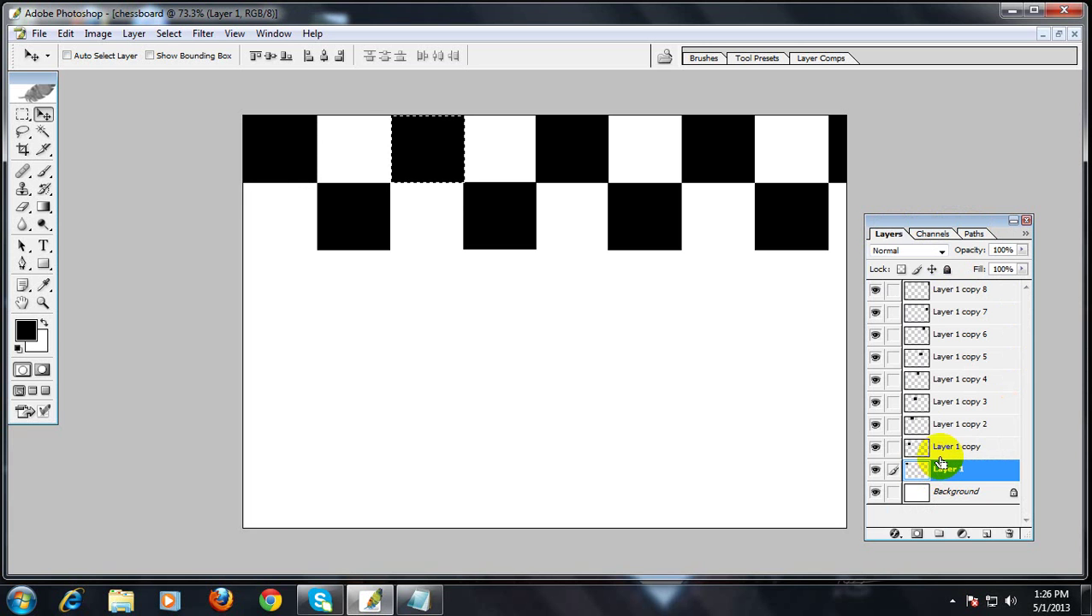
left_click(916, 447, "ctrl")
left_click(917, 423, "ctrl")
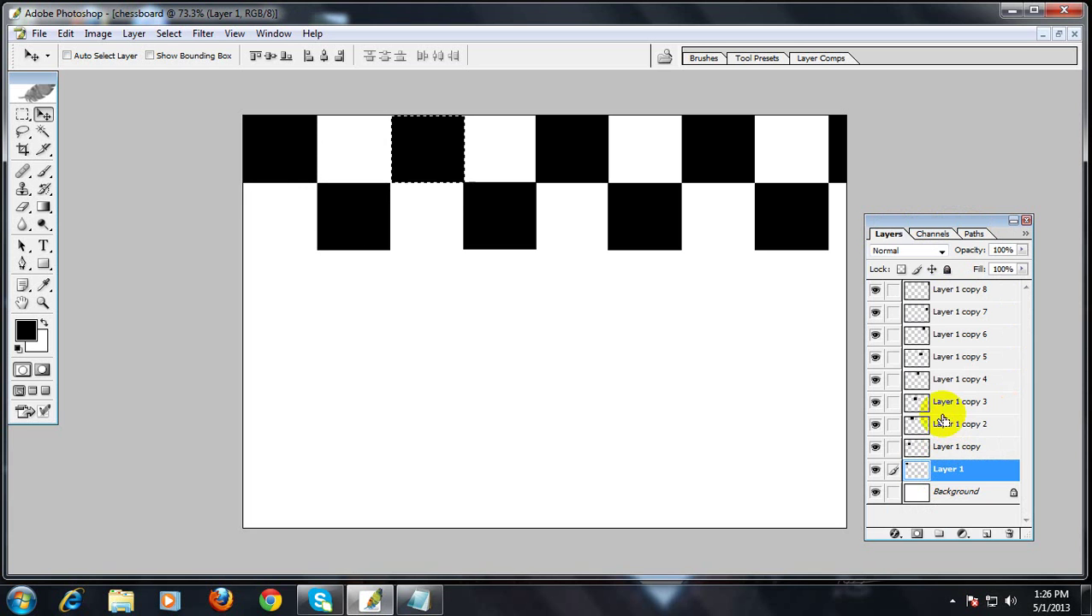
left_click(919, 385, "ctrl")
left_click(915, 357, "ctrl")
left_click(926, 334, "ctrl")
left_click(938, 311, "ctrl")
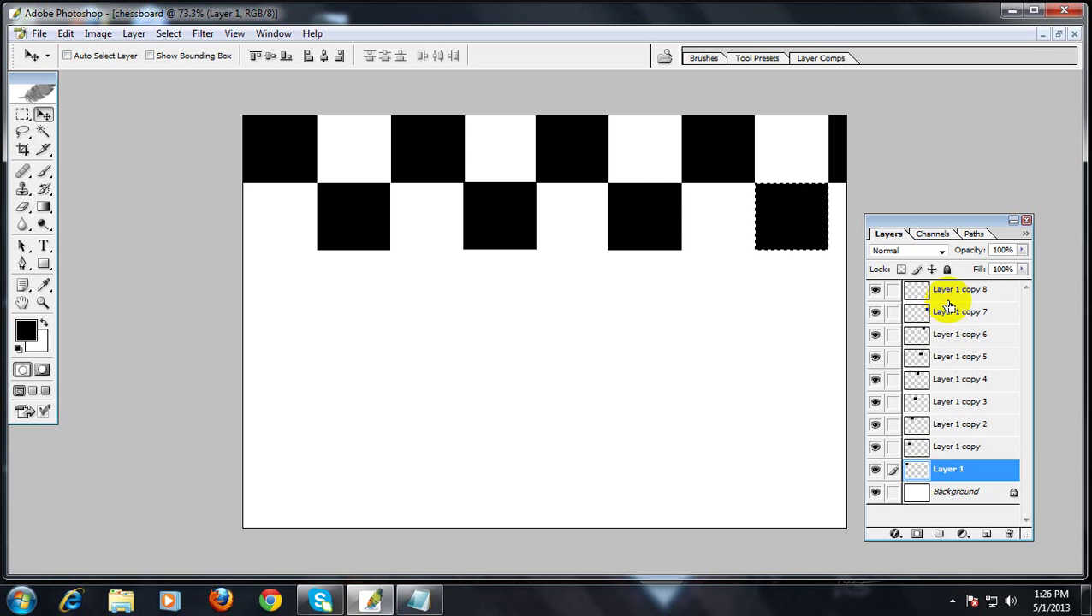
left_click(941, 291, "ctrl")
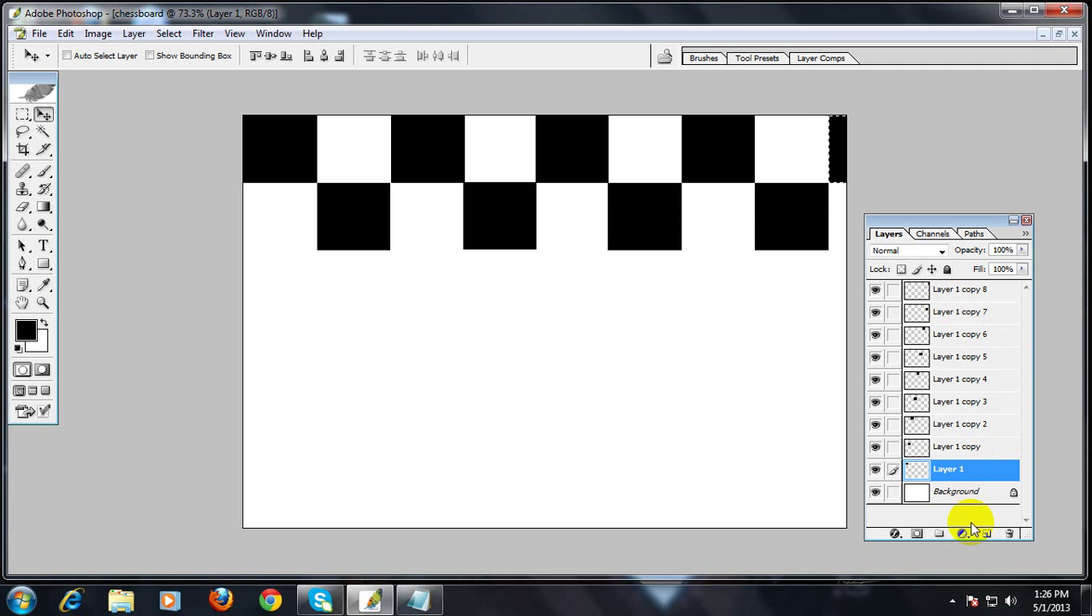
- Select the whole canvas, try to shift its contents, and clear the selection
left_click(168, 33)
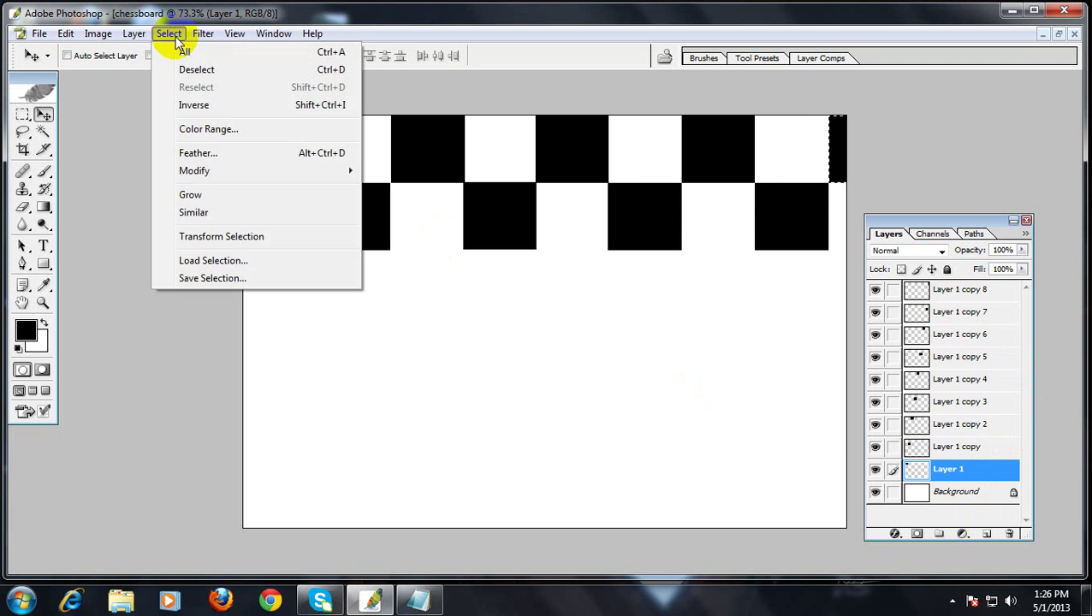
left_click(185, 52)
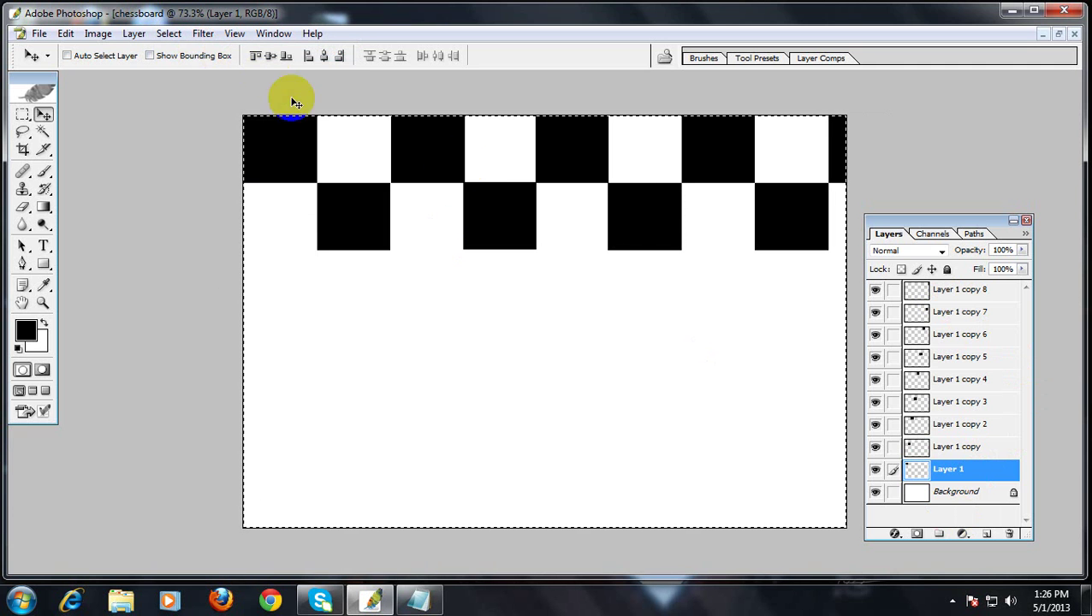
left_click_drag(776, 210, 452, 151)
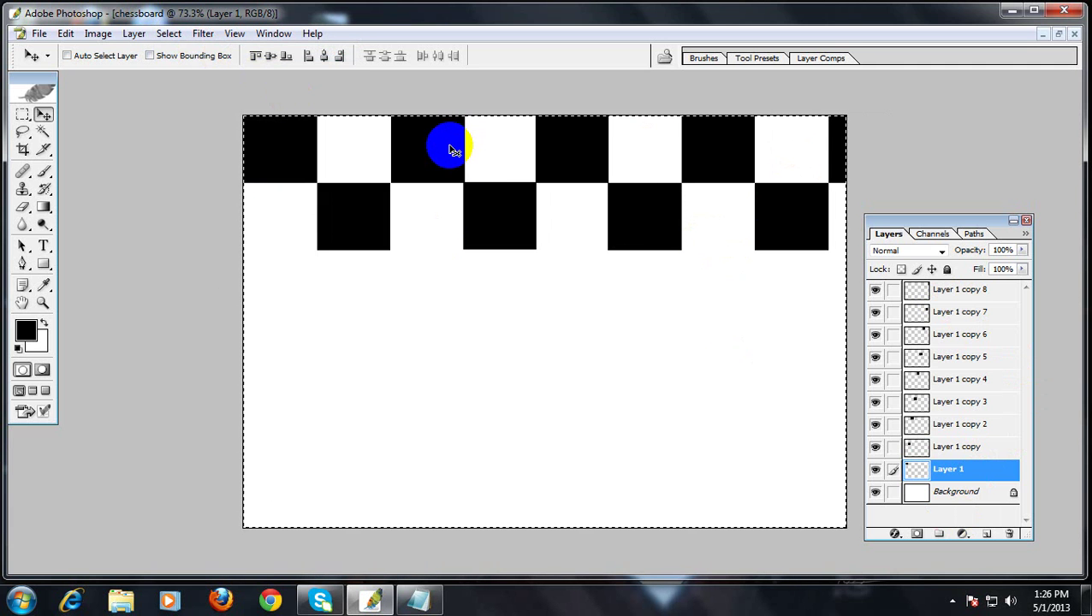
key("ctrl+d")
left_click(183, 37)
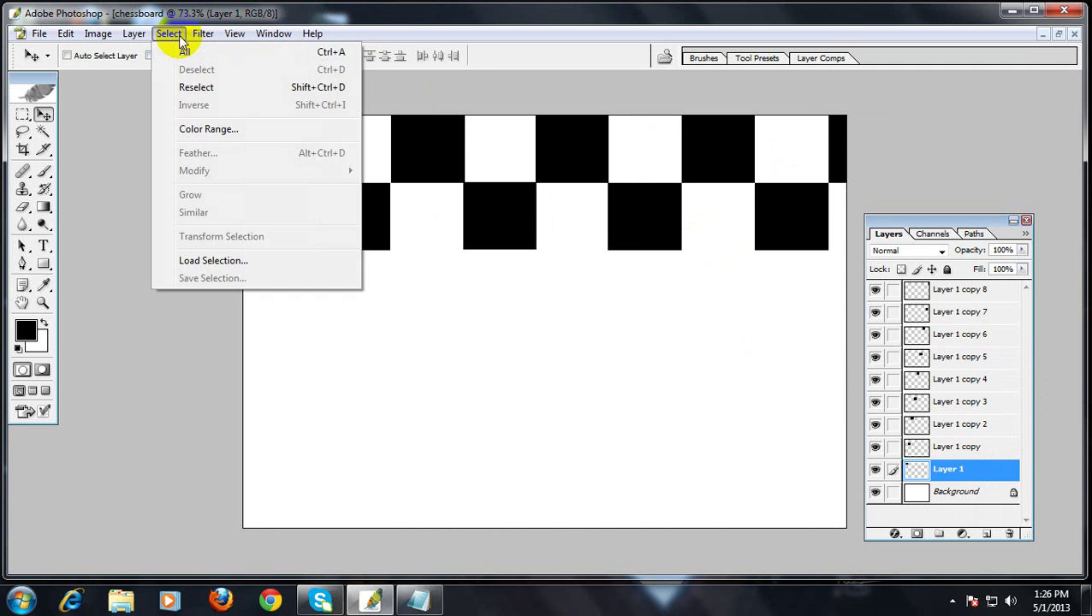
mouse_move(137, 36)
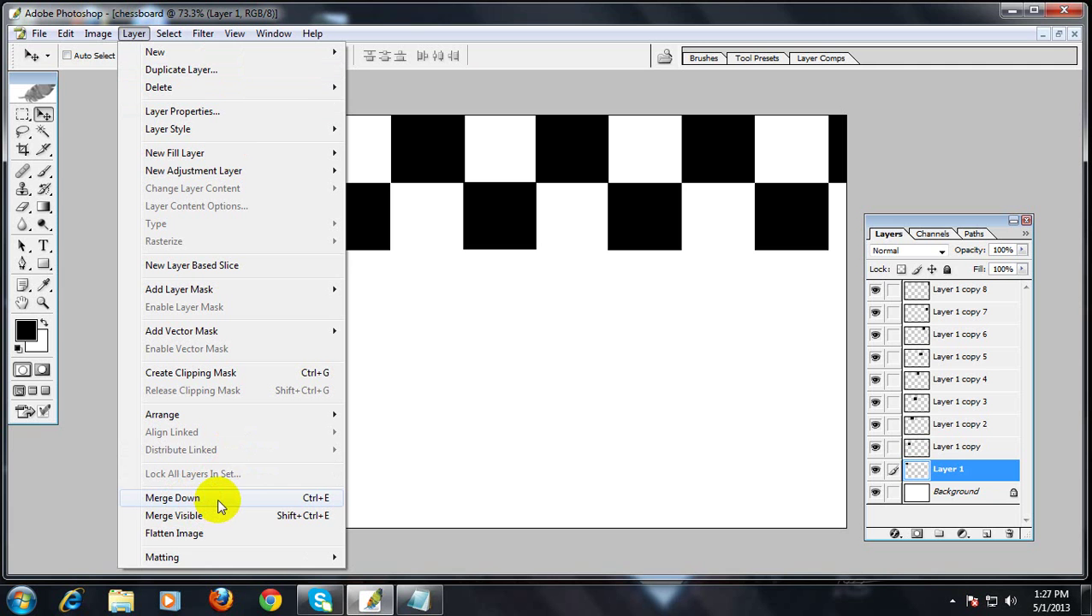
left_click(95, 275)
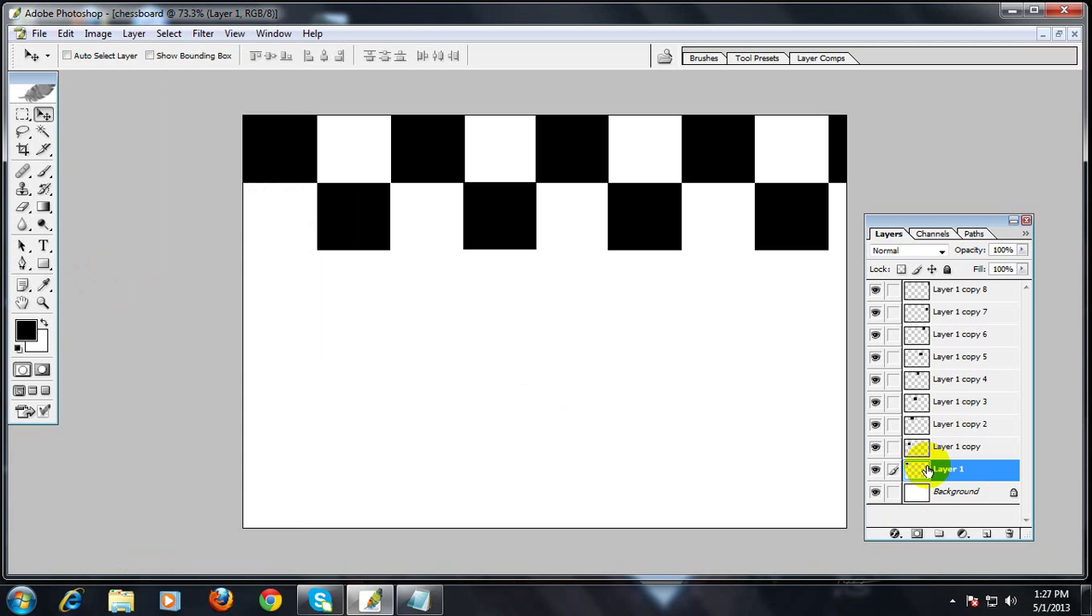
- Make Layer 1 copy 8 active, try merging it with its linked layers twice, and undo each merge
key("alt+bracketleft")
key("alt+bracketright")
left_click(942, 334)
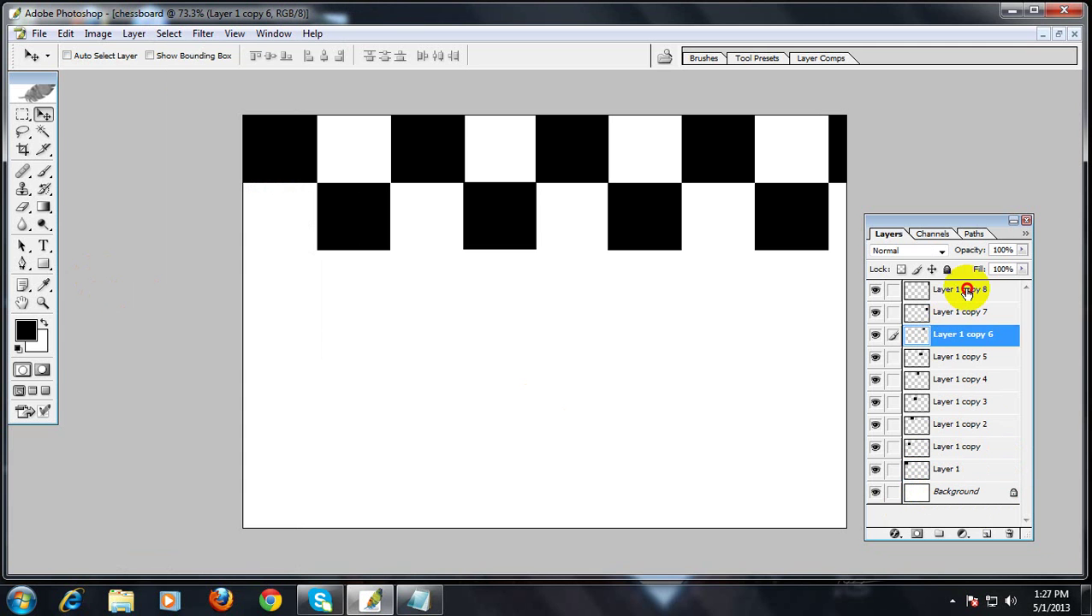
left_click(967, 291)
key("ctrl+minus")
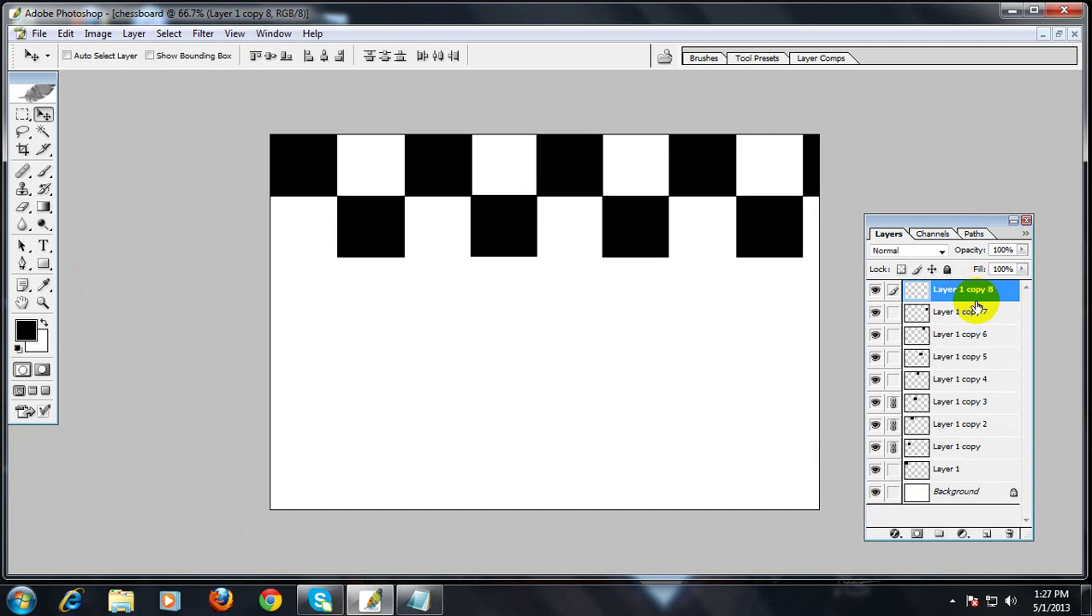
key("ctrl+e")
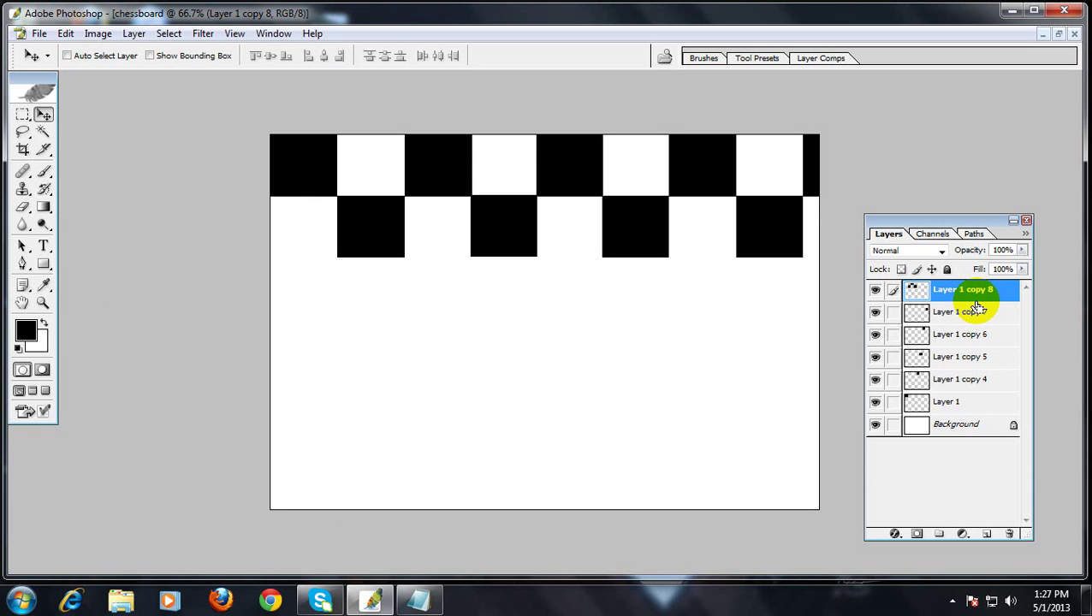
key("ctrl+z")
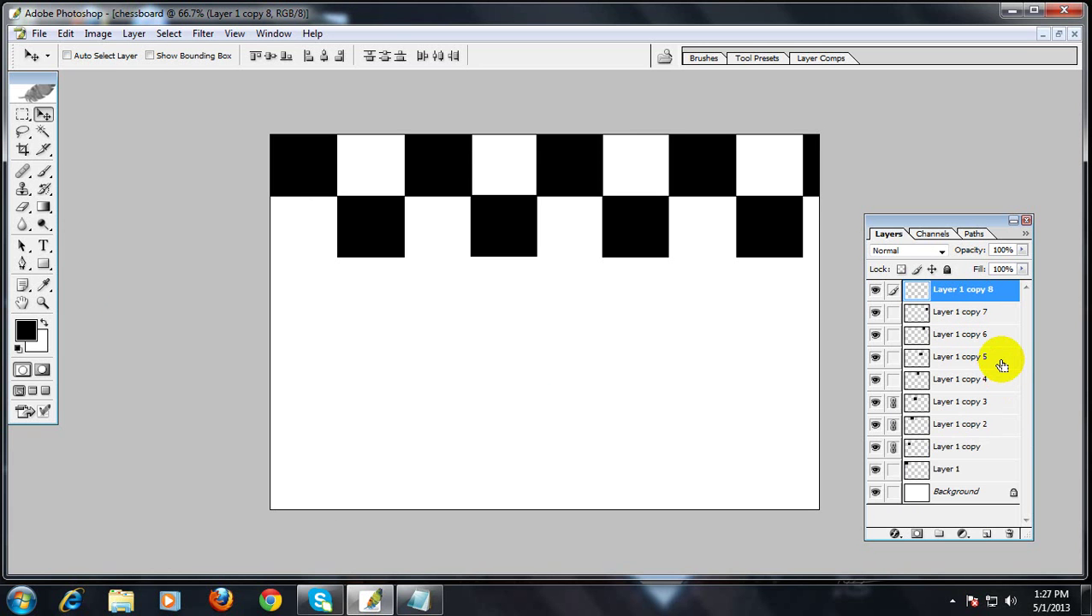
key("ctrl+e")
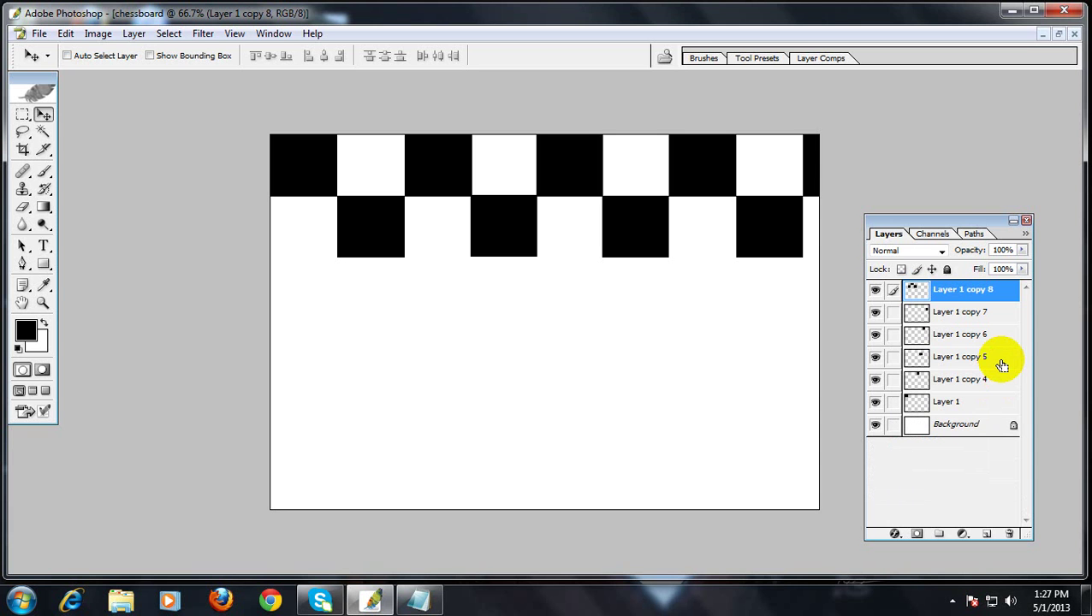
key("ctrl+z")
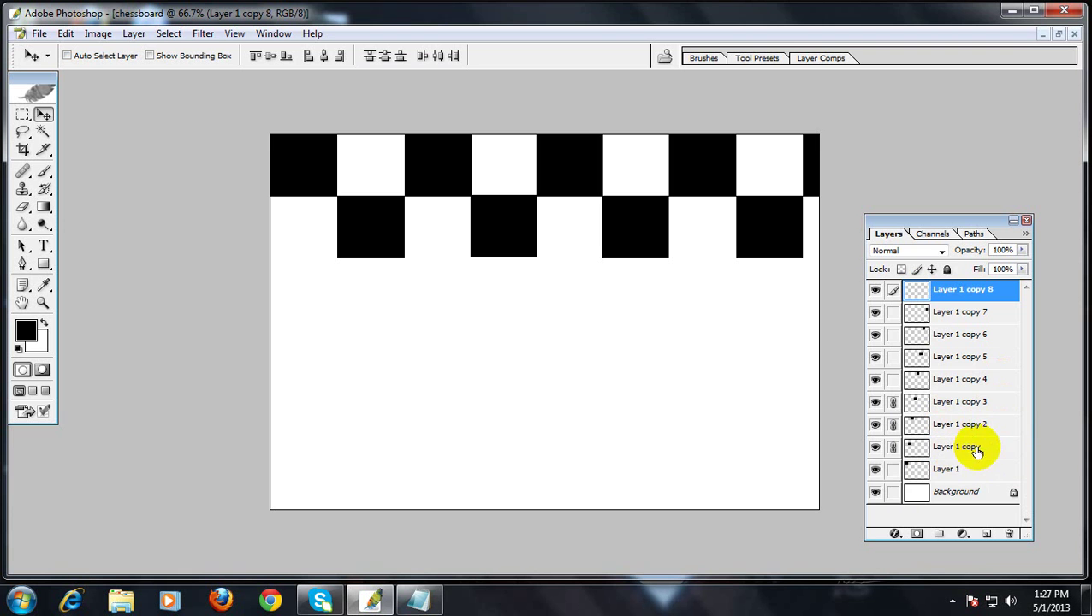
- Make Layer 1 copy 7 active, load Layer 1 copy 8's outline as a selection, and switch the transparent-pixel lock on and off
left_click(958, 314)
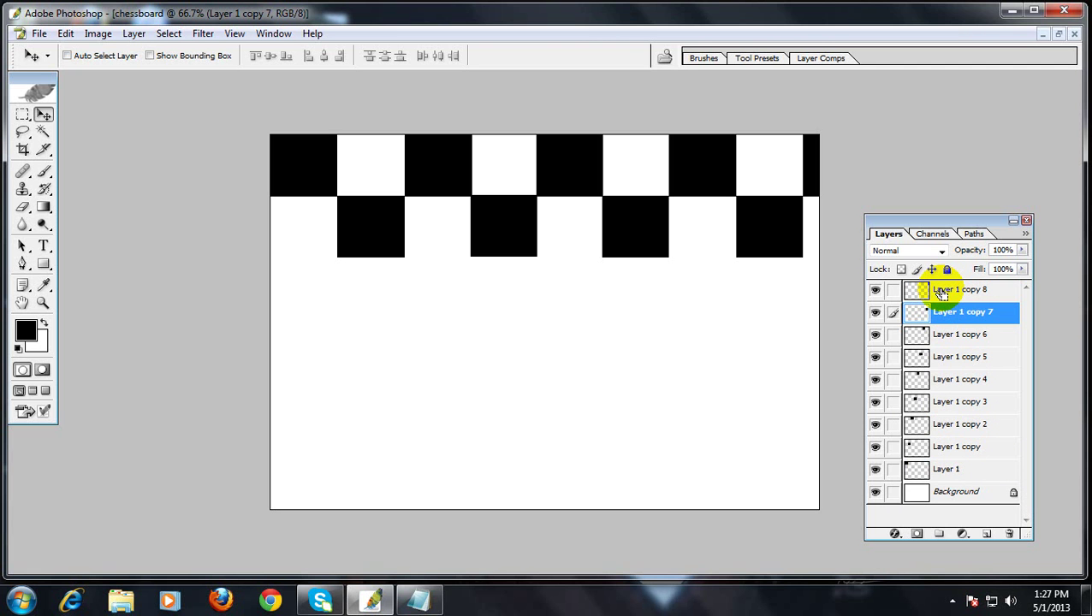
left_click(874, 290)
left_click(901, 270)
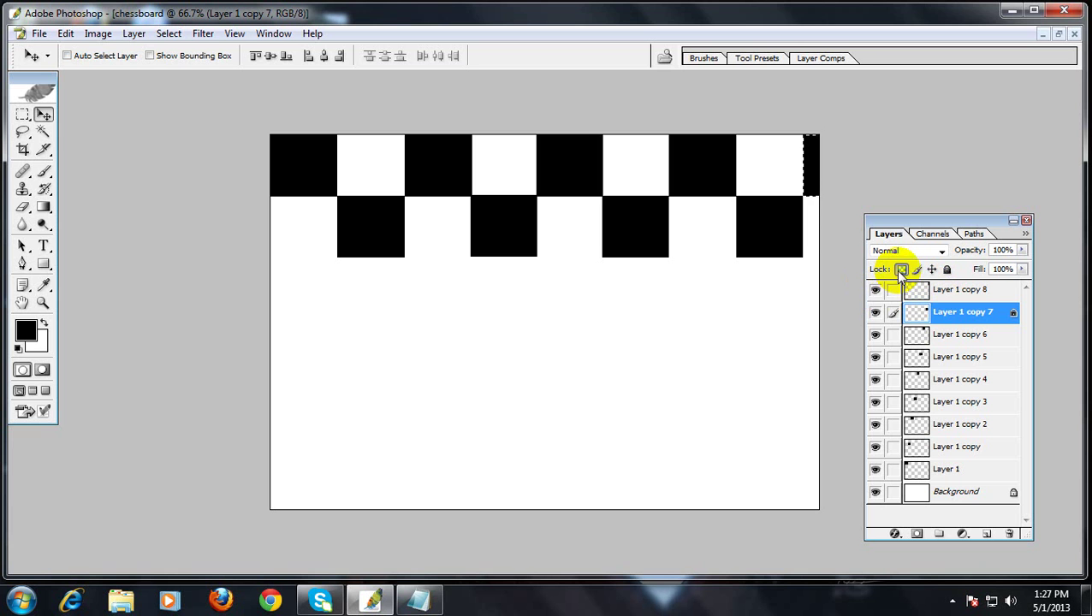
left_click(900, 270)
left_click(901, 271)
left_click(901, 271)
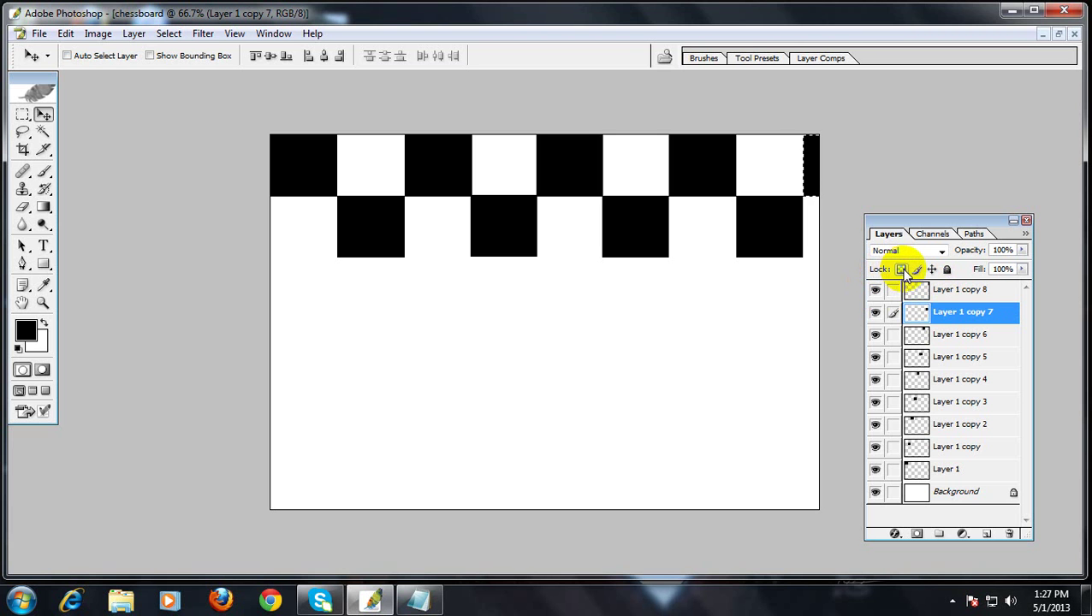
- Make Layer 1 copy 8 active and unlink Layer 1 copy, Layer 1 copy 2 and Layer 1 copy 3 from it
left_click(971, 291)
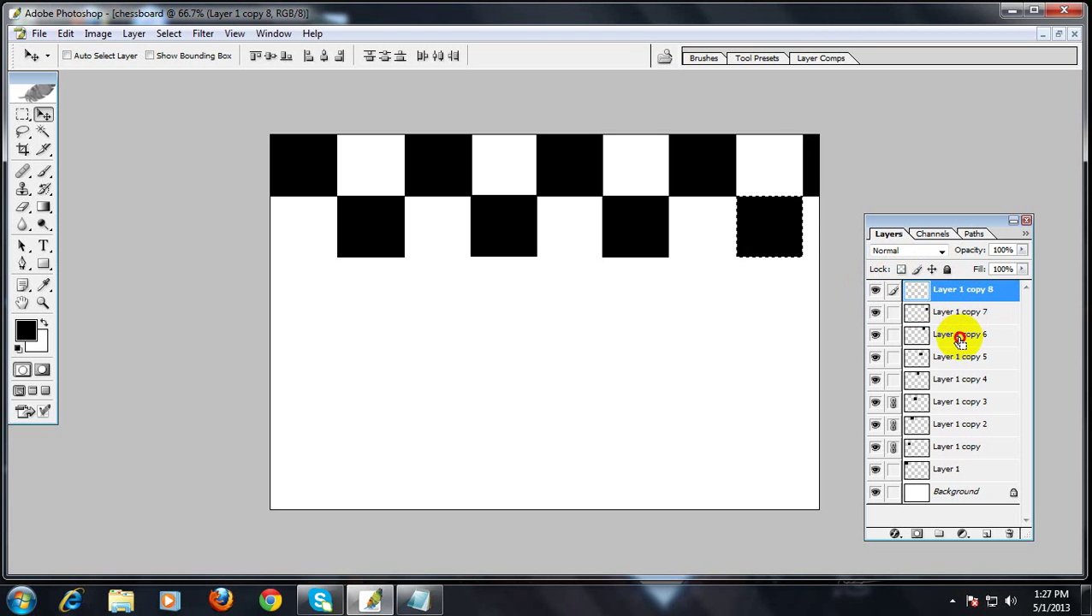
left_click(942, 425, "ctrl")
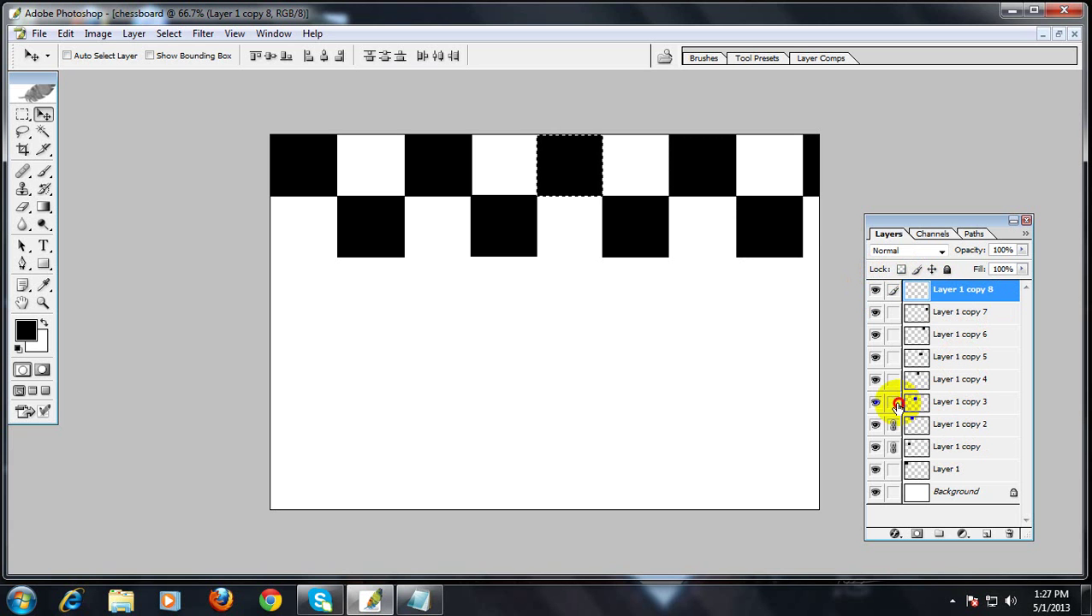
left_click(875, 449)
left_click(876, 449)
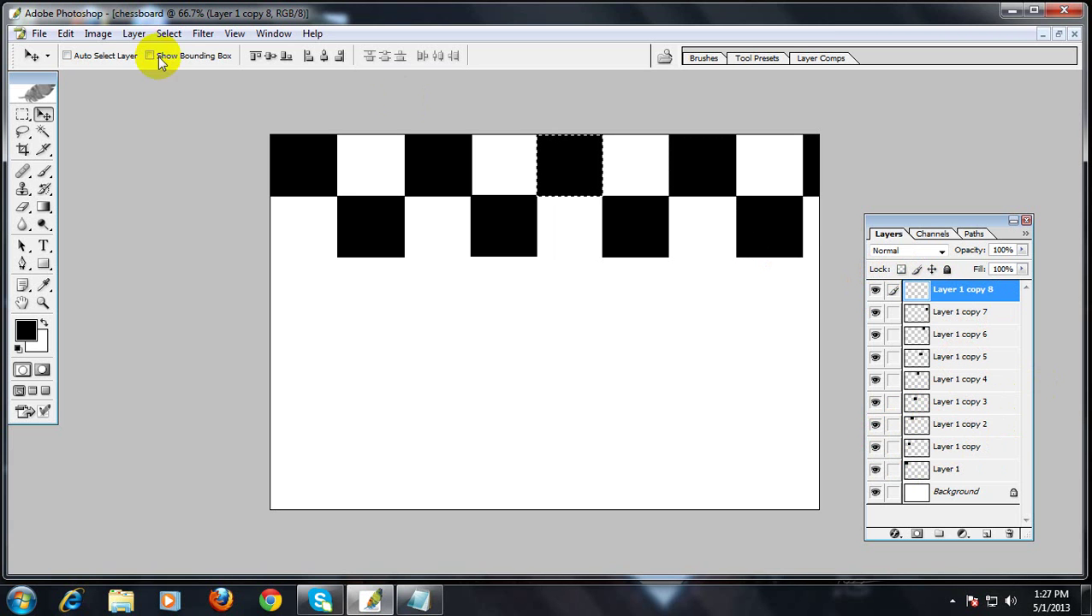
- Move the Layers panel higher beside the canvas
left_click(133, 34)
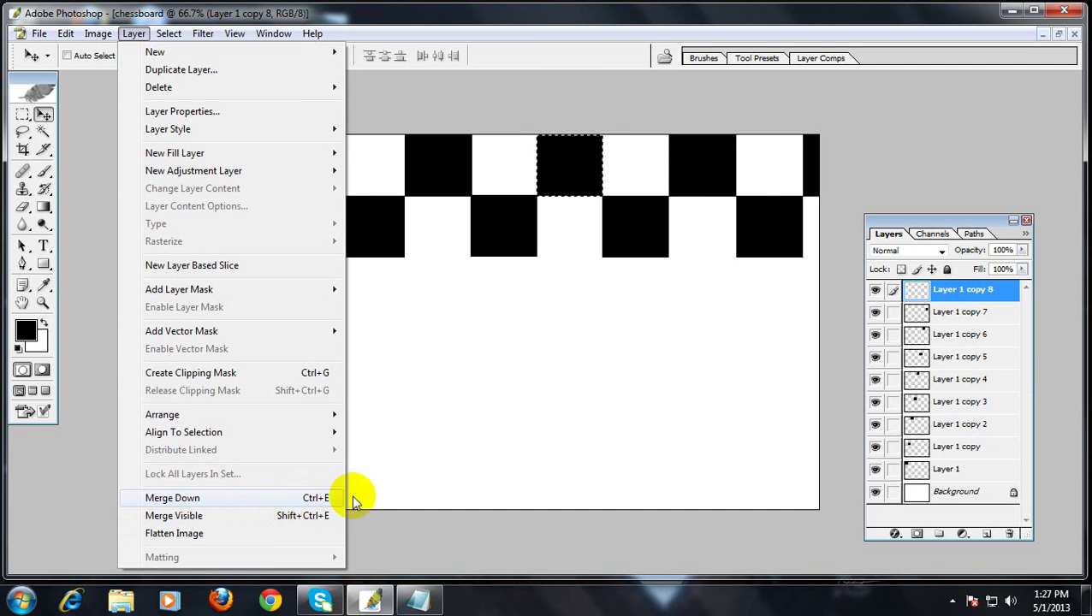
left_click(872, 202)
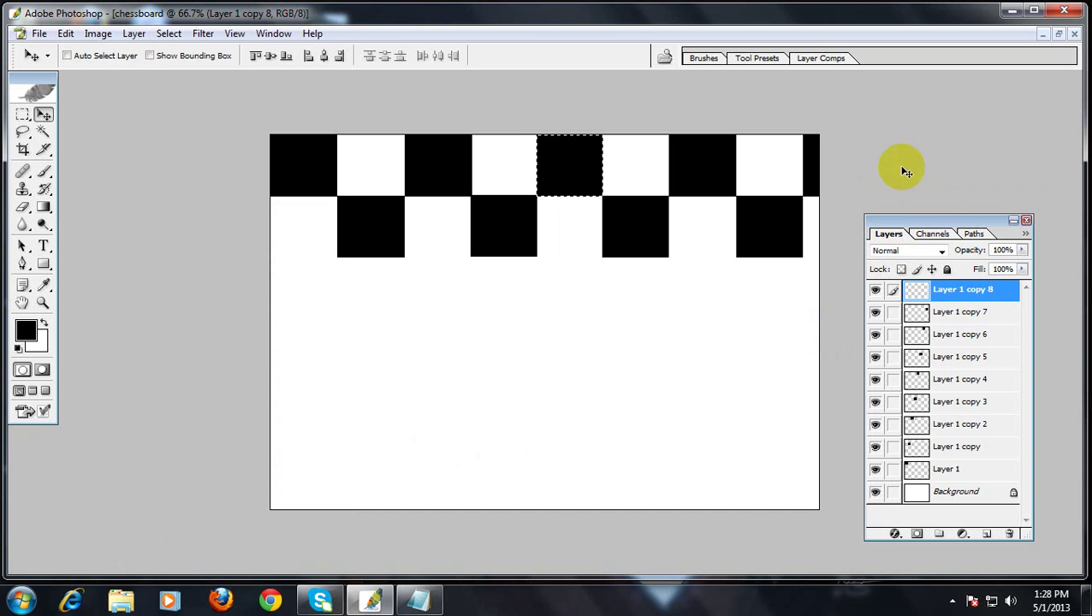
left_click_drag(934, 233, 928, 152)
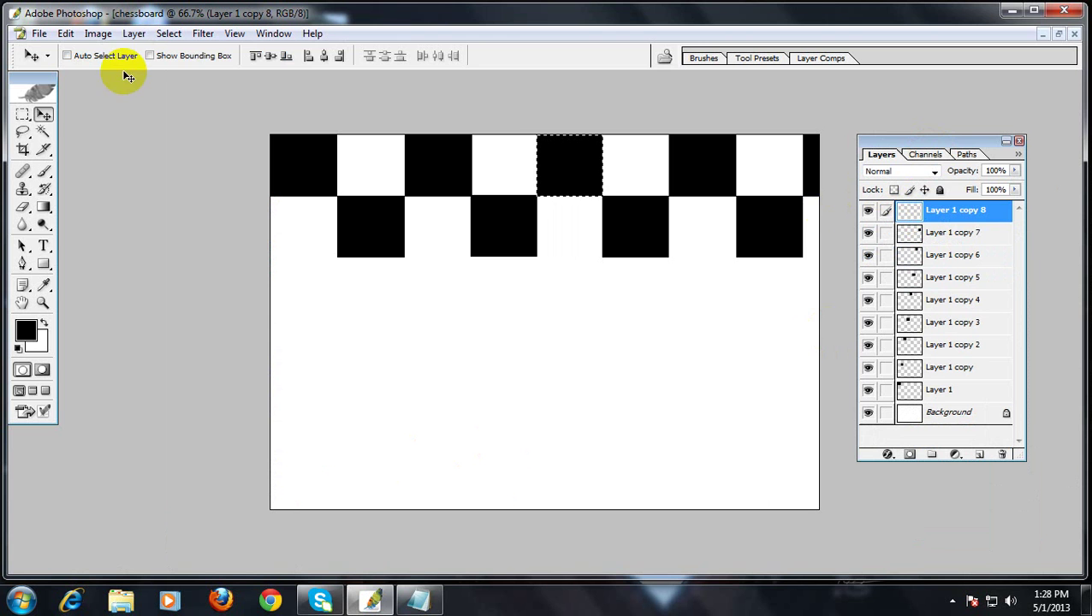
- Try twice to move the selected square area on Layer 1 copy 8 with the Move tool
left_click(21, 116)
left_click(44, 114)
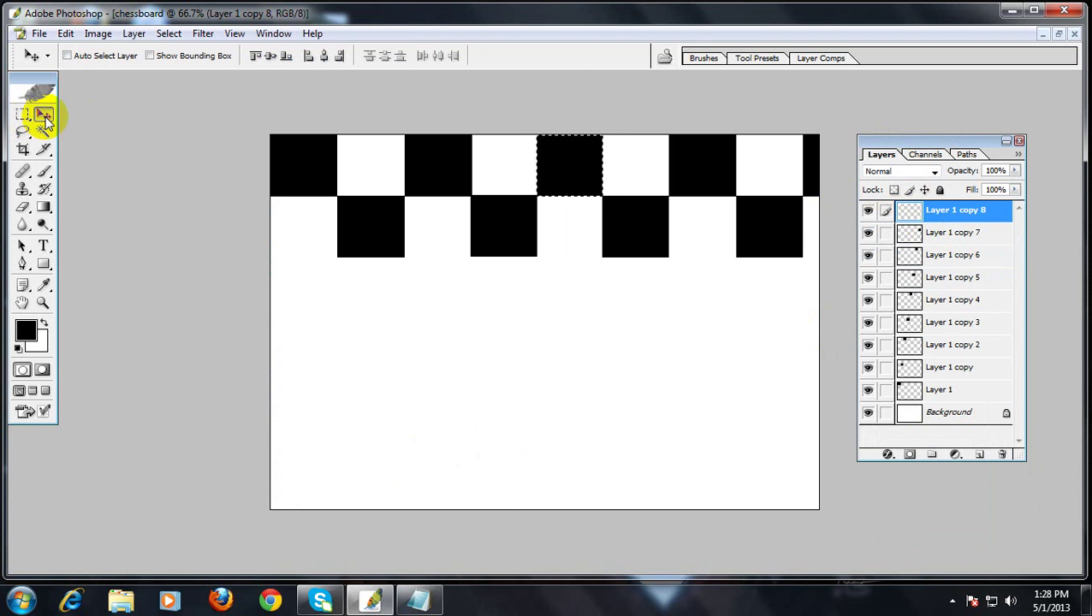
left_click_drag(521, 224, 563, 199)
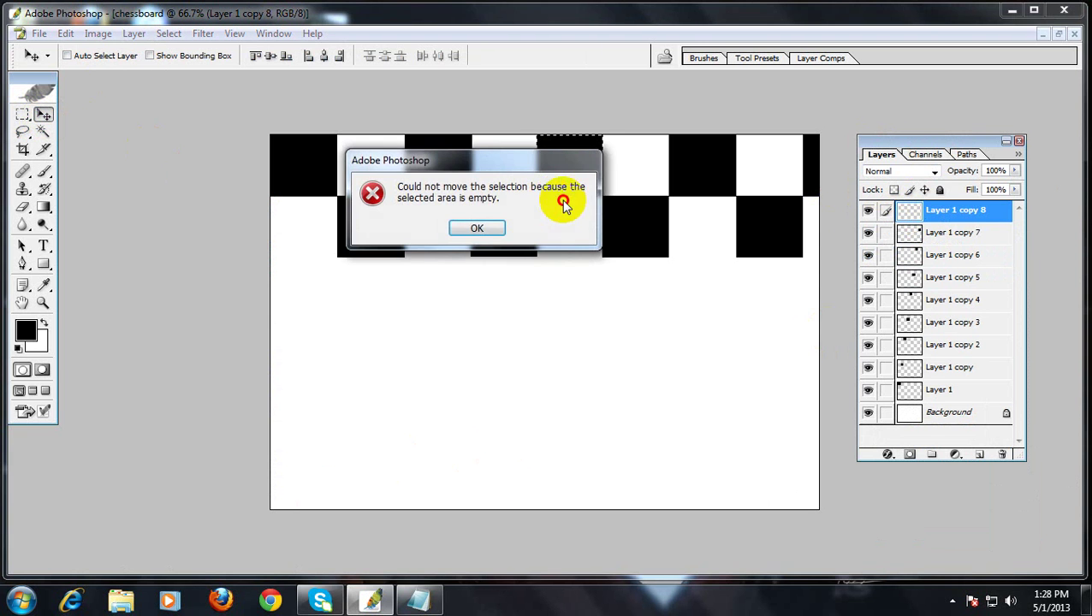
left_click(470, 231)
left_click(884, 213)
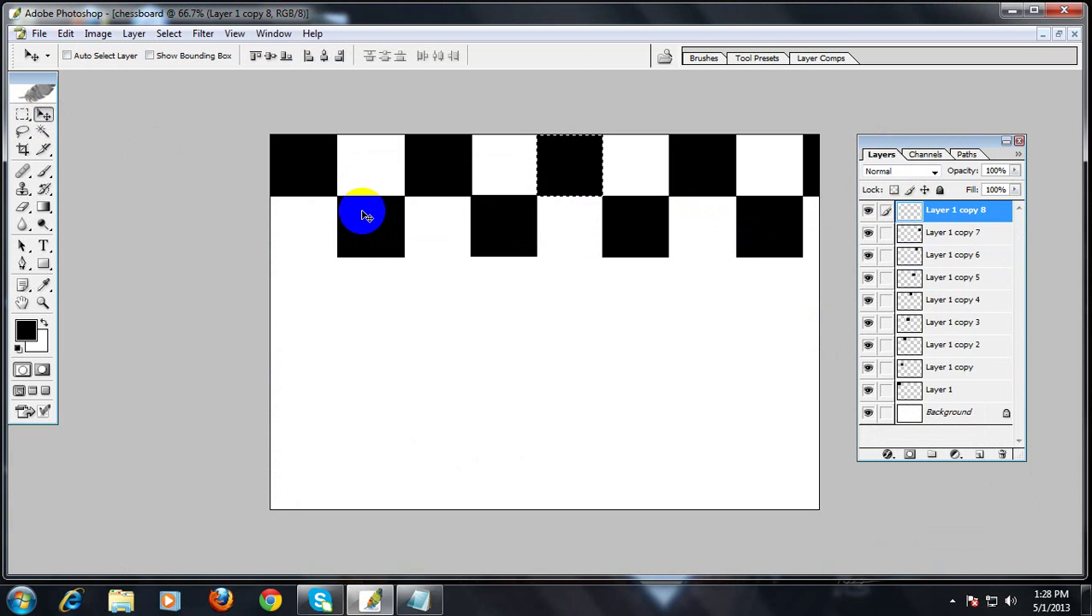
left_click_drag(569, 178, 573, 195)
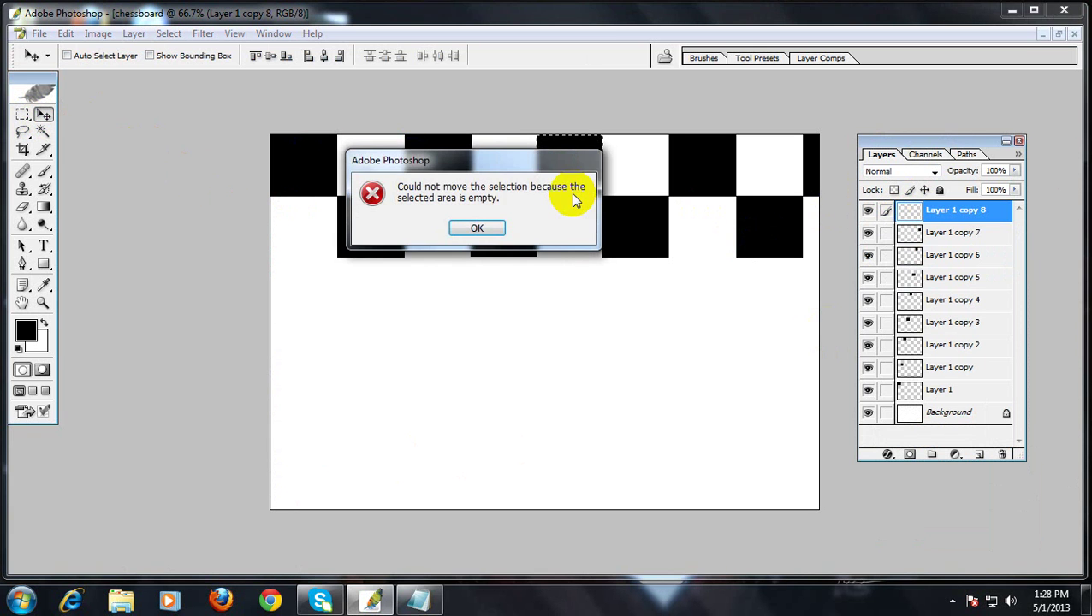
left_click(478, 226)
- Clear the selection and make Layer 1 copy 8 the active layer, leaving its name editing without a change
key("ctrl+d")
left_click_drag(488, 244, 559, 168)
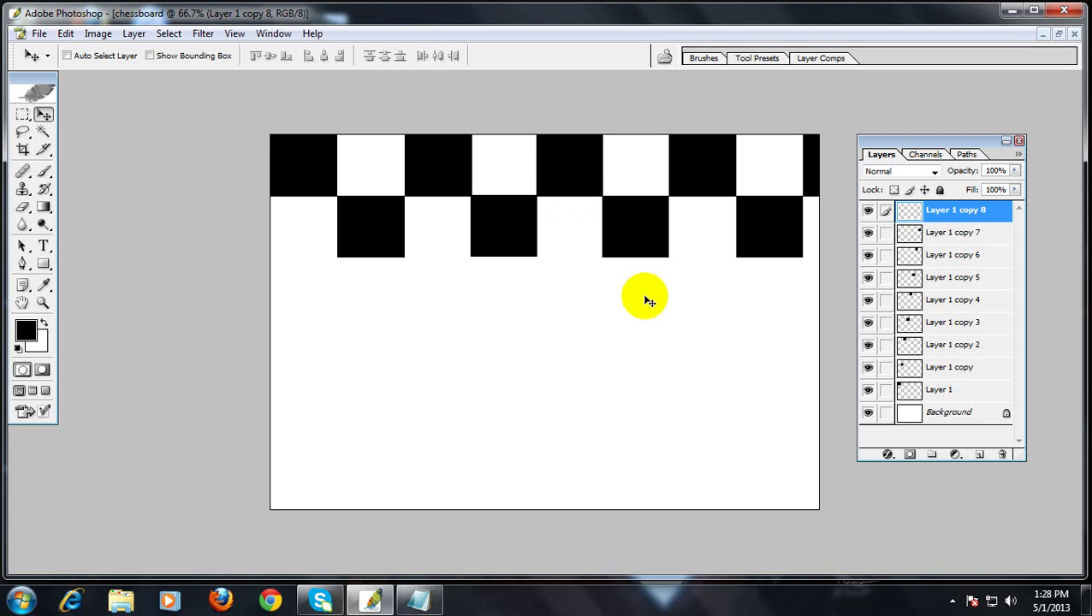
left_click(952, 232)
double_click(944, 209)
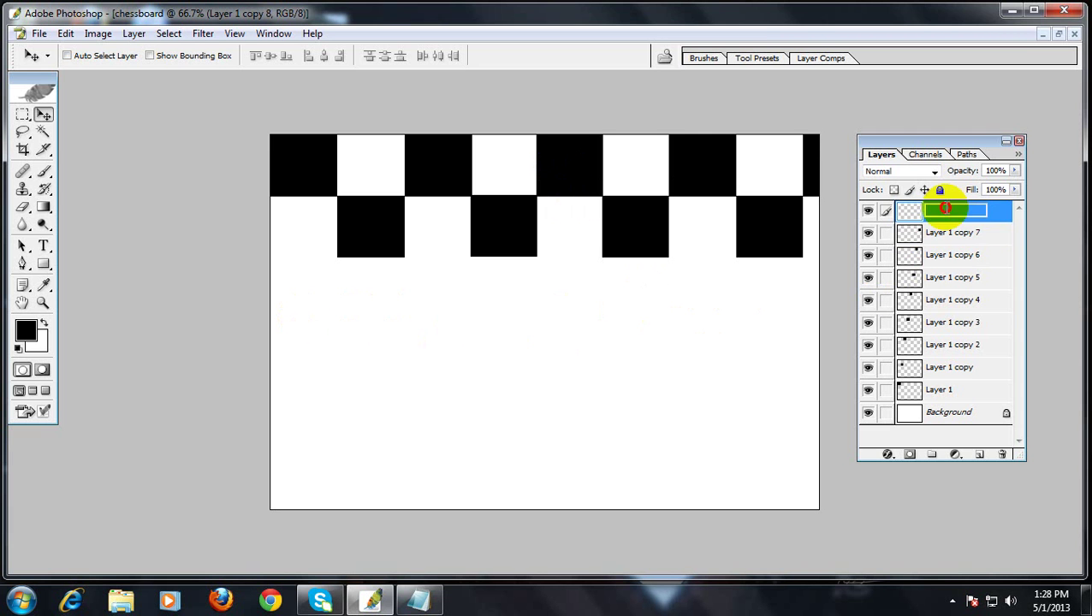
left_click(792, 207)
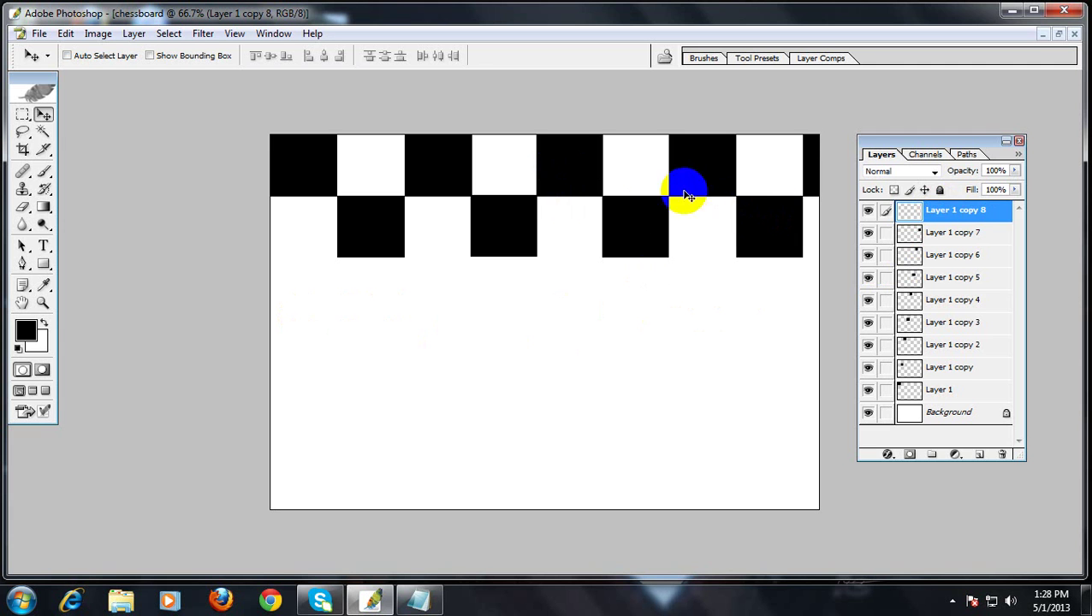
- Activate Layer 1 copy 5, Layer 1 copy 3 and finally Layer 1 copy 4 by picking their squares on the canvas
left_click(638, 216, "ctrl")
left_click(476, 235, "ctrl")
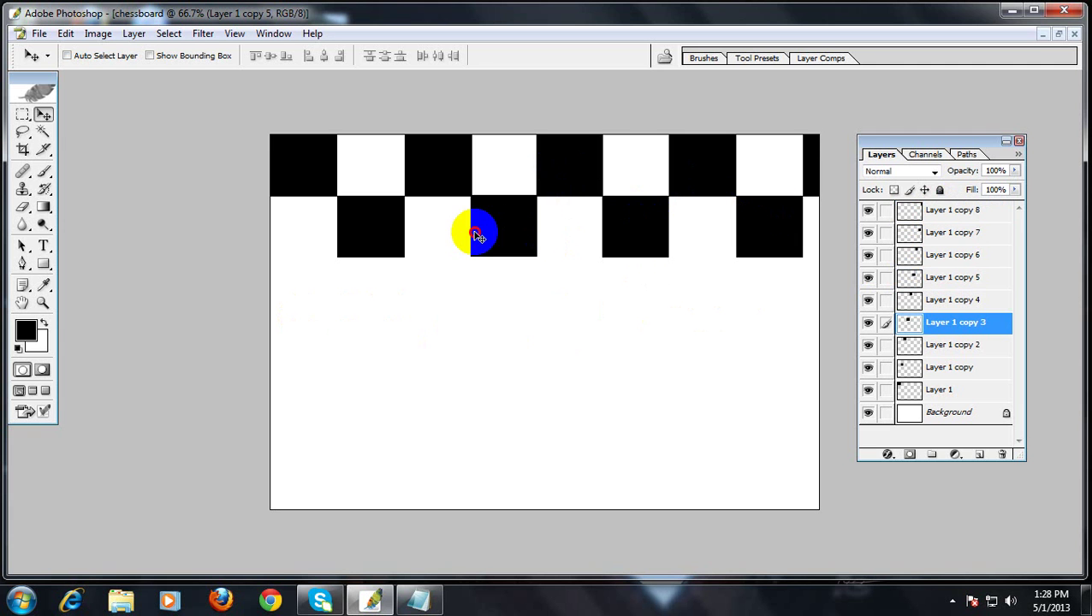
left_click(597, 163, "ctrl")
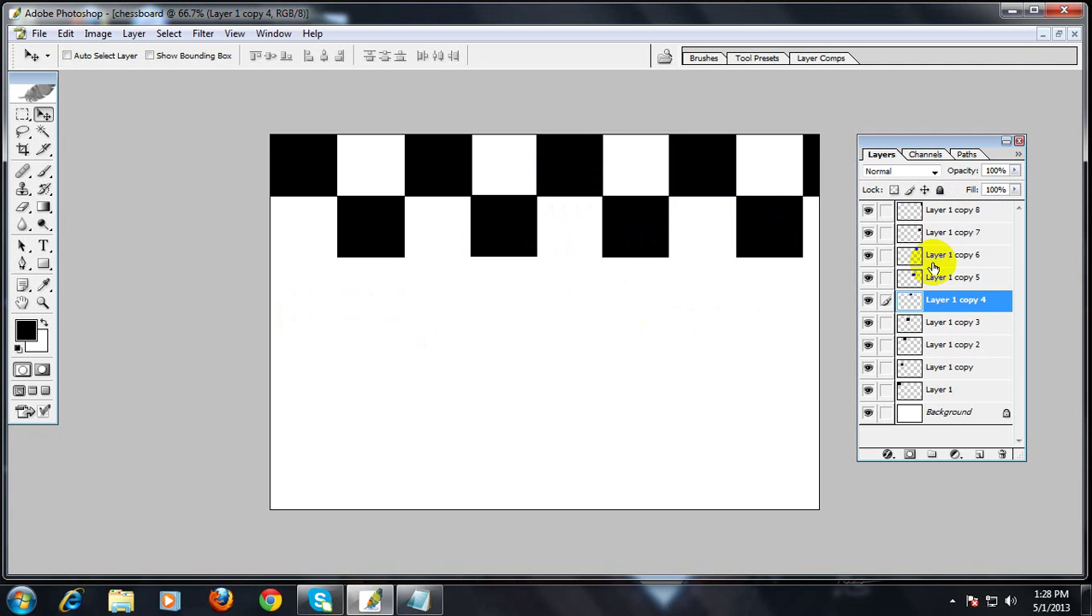
- Load the outlines of several Layer 1 copies as selections in turn, ending with the square of Layer 1 copy 3
left_click(911, 277, "ctrl")
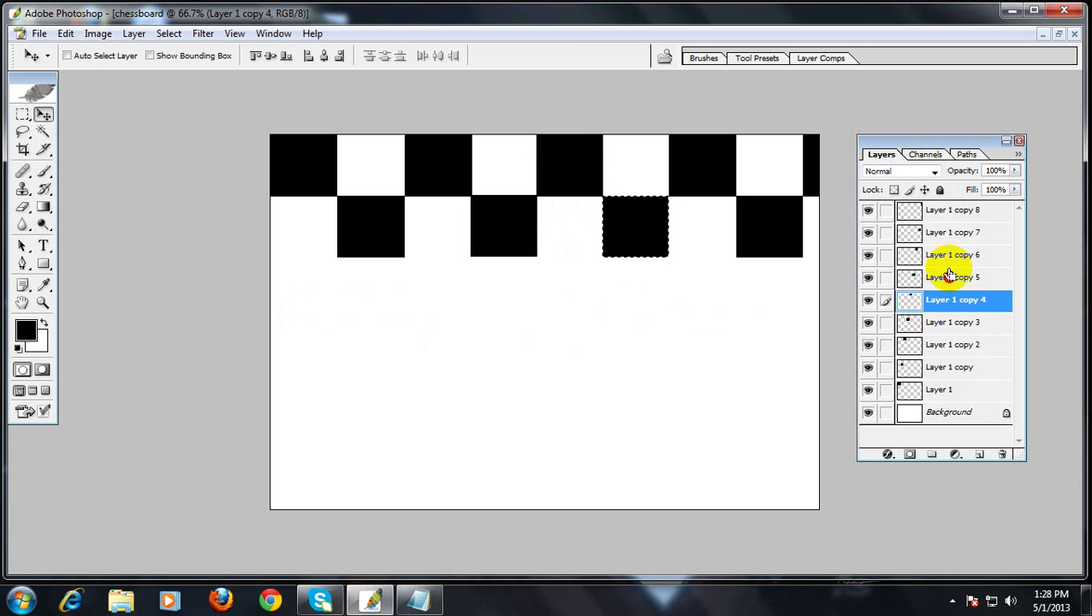
double_click(947, 233, "ctrl")
double_click(944, 210, "ctrl")
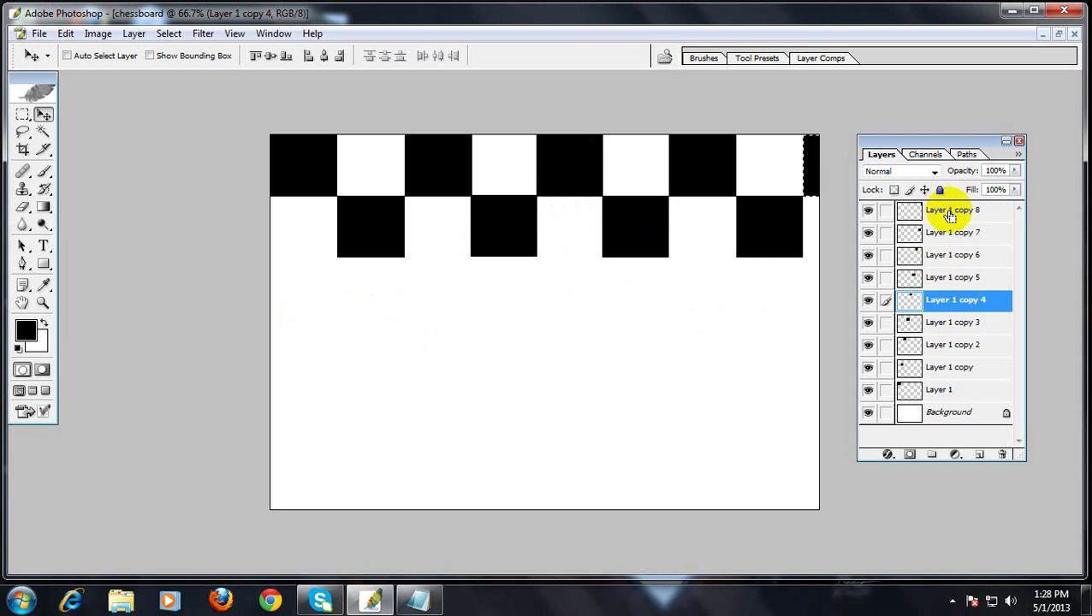
left_click(975, 295)
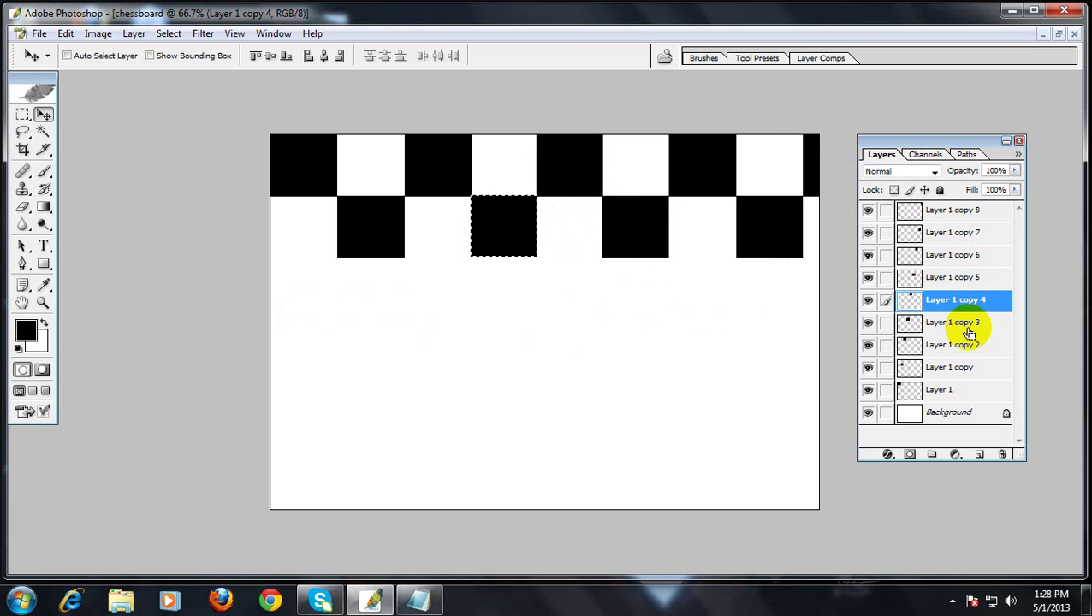
- Merge Layer 1 copy 4 down through copy 3, copy 2 and Layer 1 copy into Layer 1
key("ctrl+e")
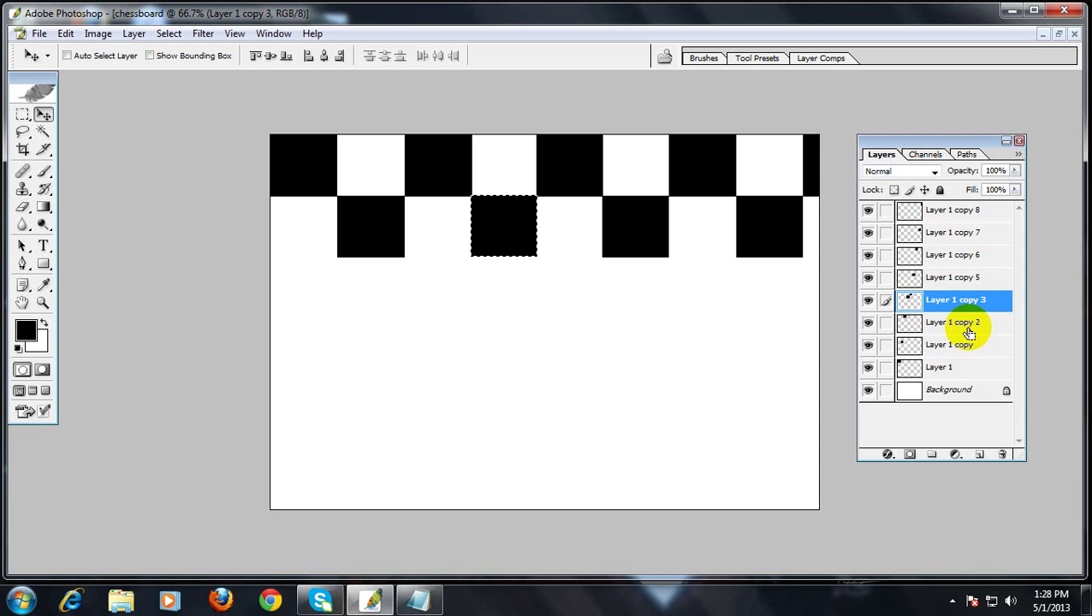
key("ctrl+e")
key("ctrl+e")
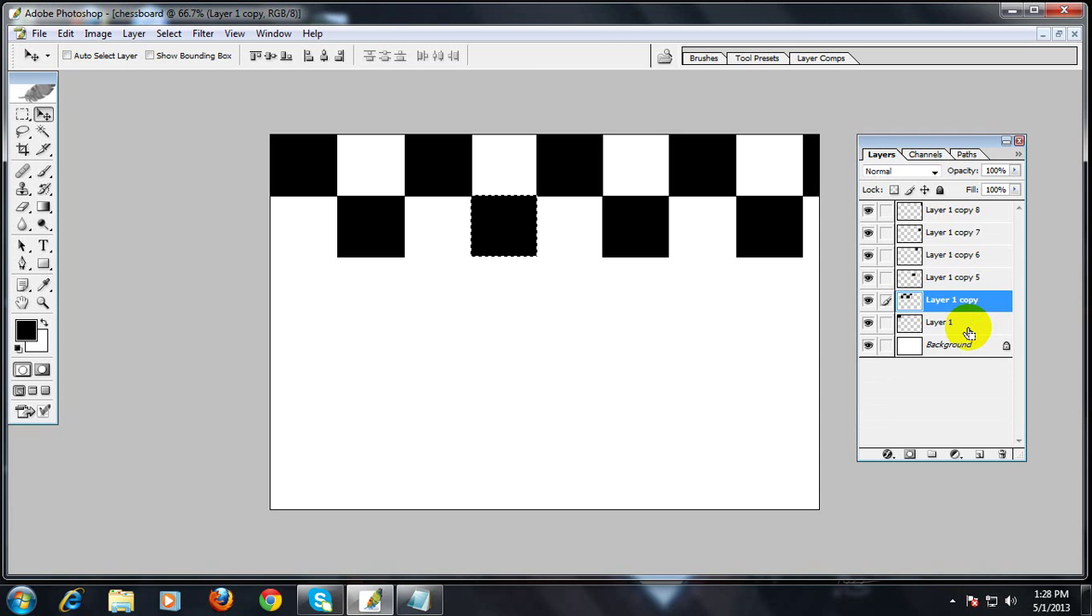
key("ctrl+e")
- Merge Layer 1 copy 8 down through copies 7, 6 and 5 into Layer 1
left_click(959, 213)
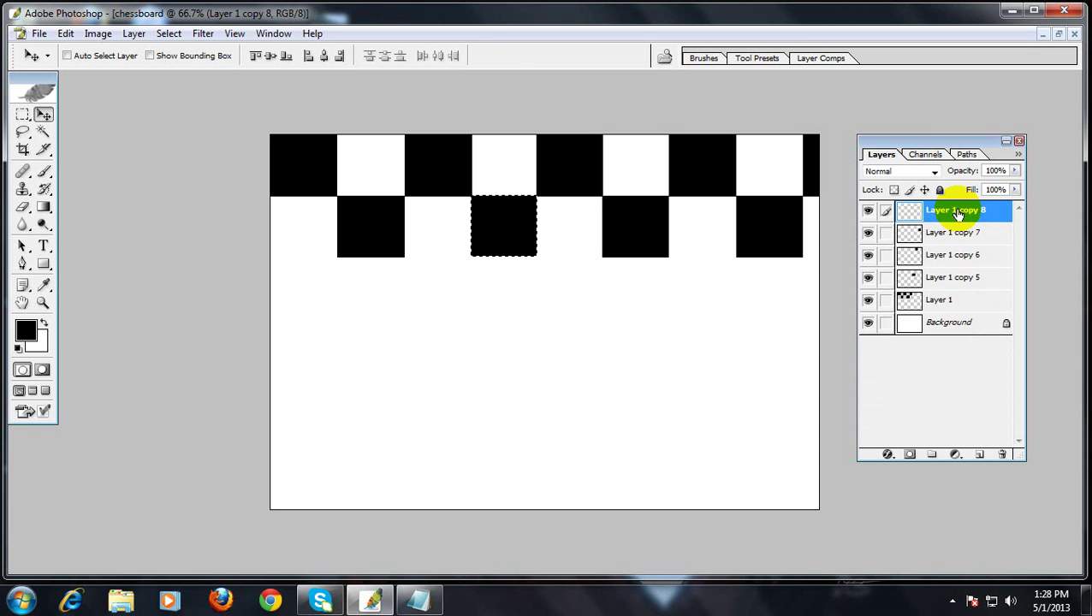
key("ctrl+e")
key("ctrl+e")
key("ctrl+e")
key("ctrl+e")
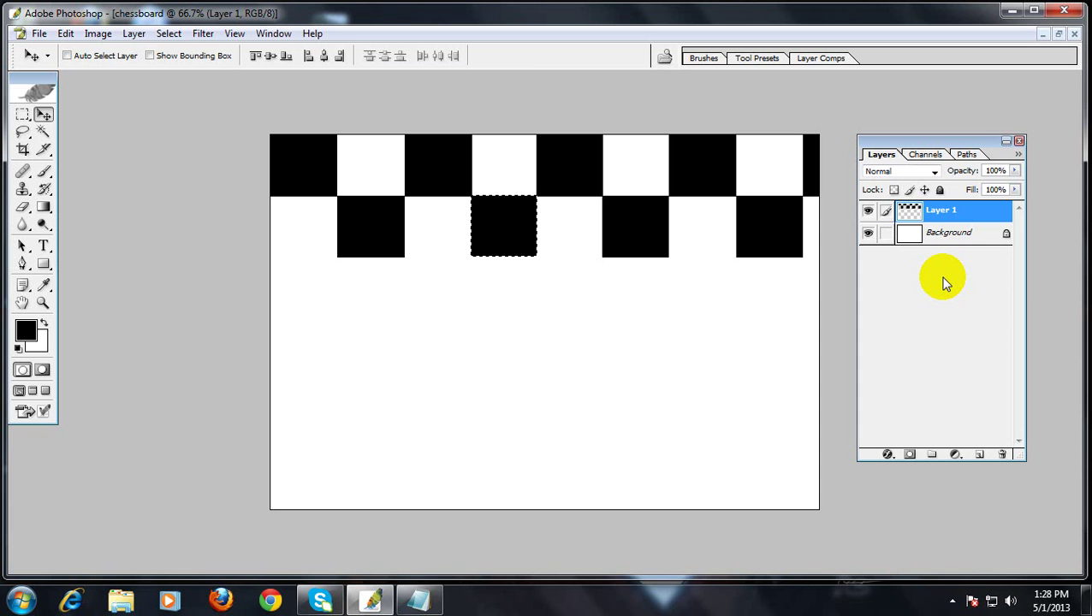
key("ctrl+e")
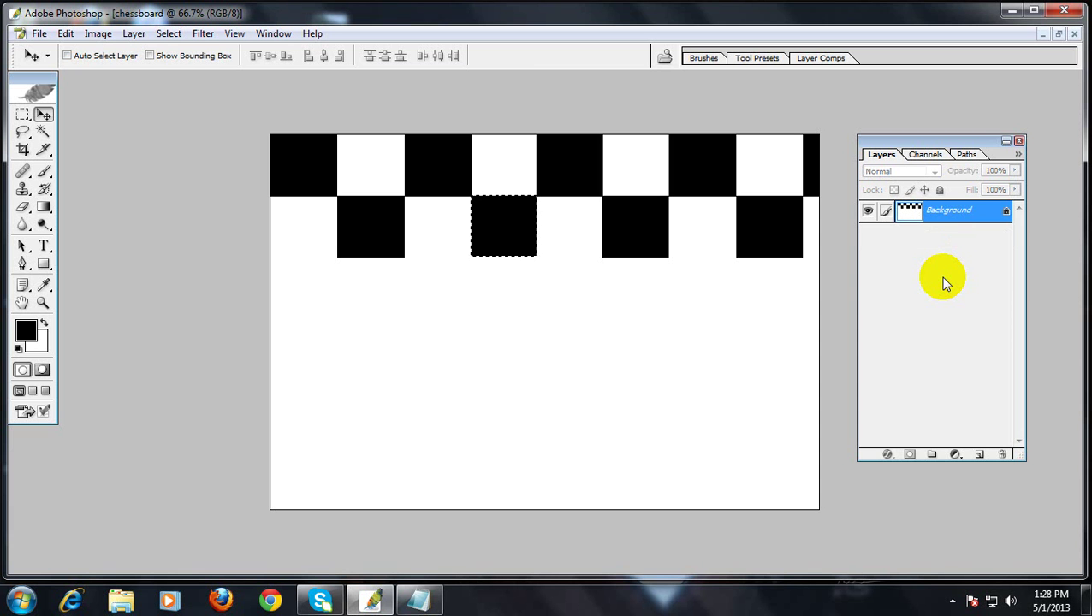
double_click(941, 209)
left_click(661, 269)
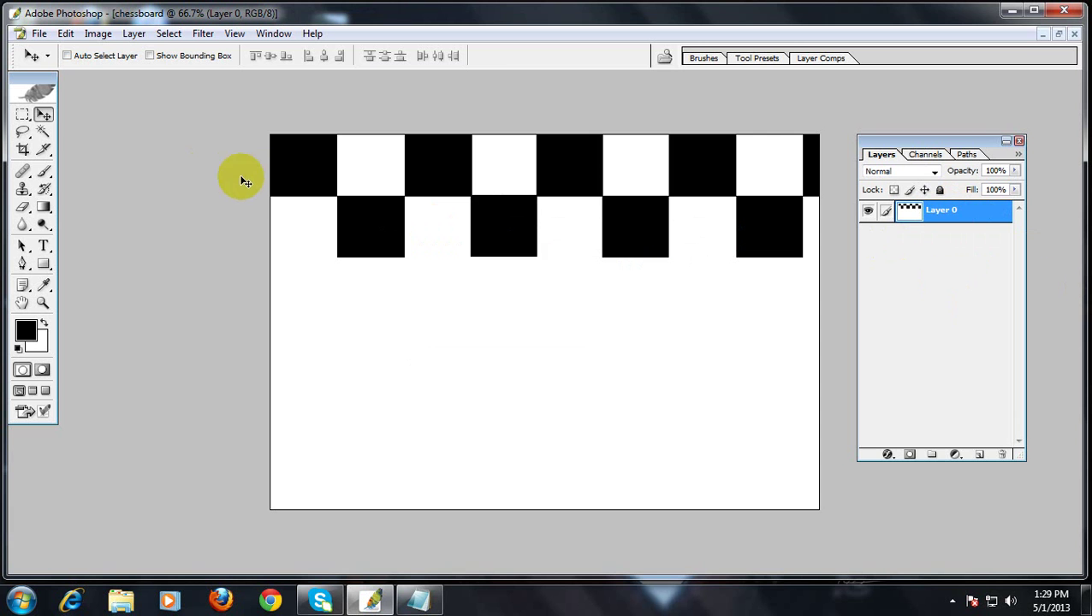
left_click_drag(471, 224, 505, 229)
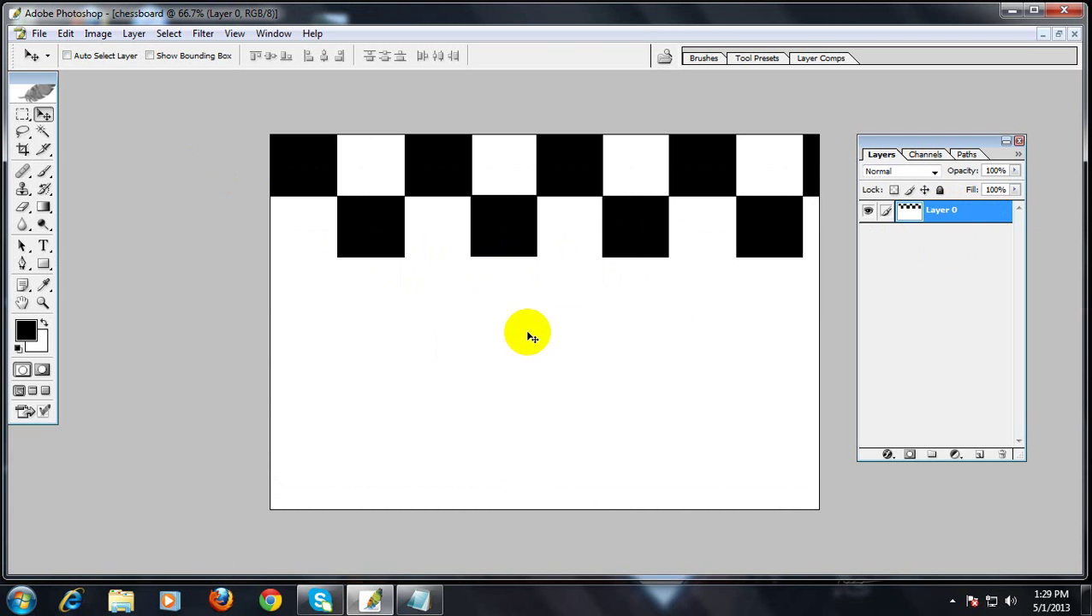
key("ctrl+z")
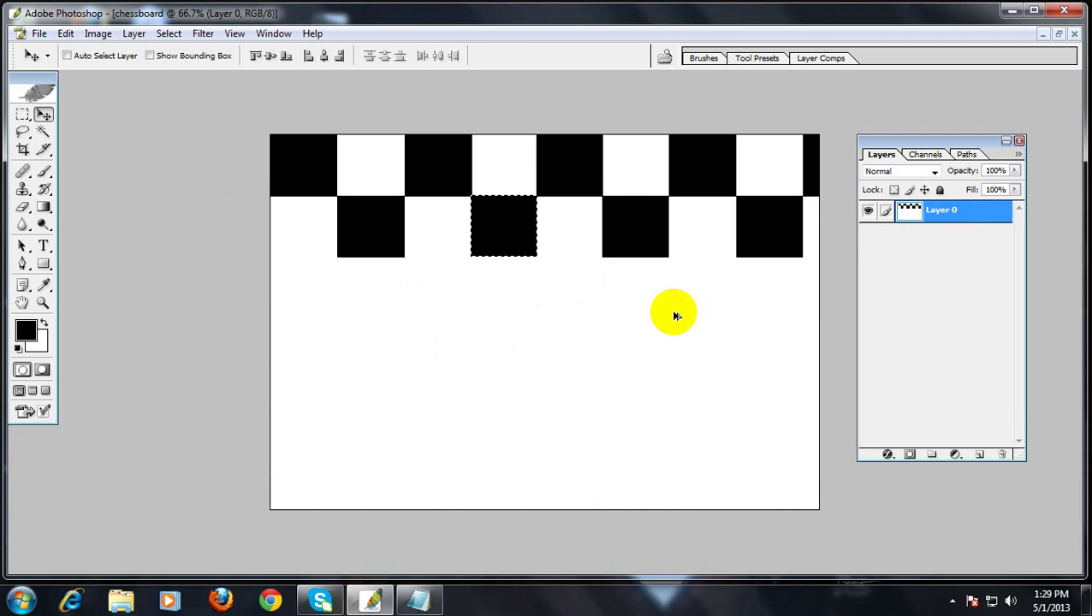
key("ctrl+alt+z")
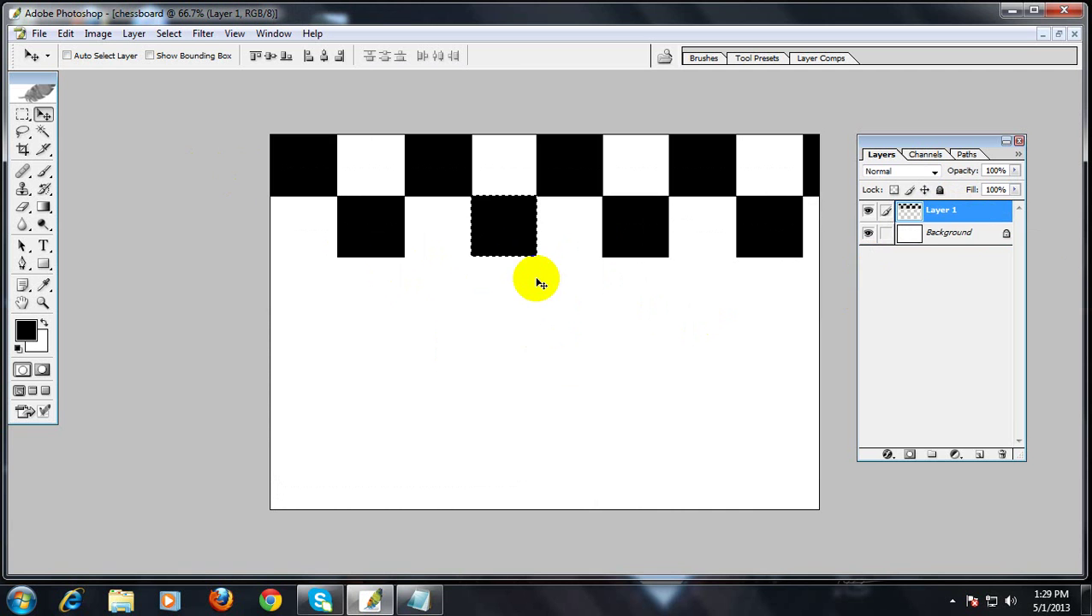
- Clear the selection around the black square while keeping Layer 1 active
key("ctrl+d")
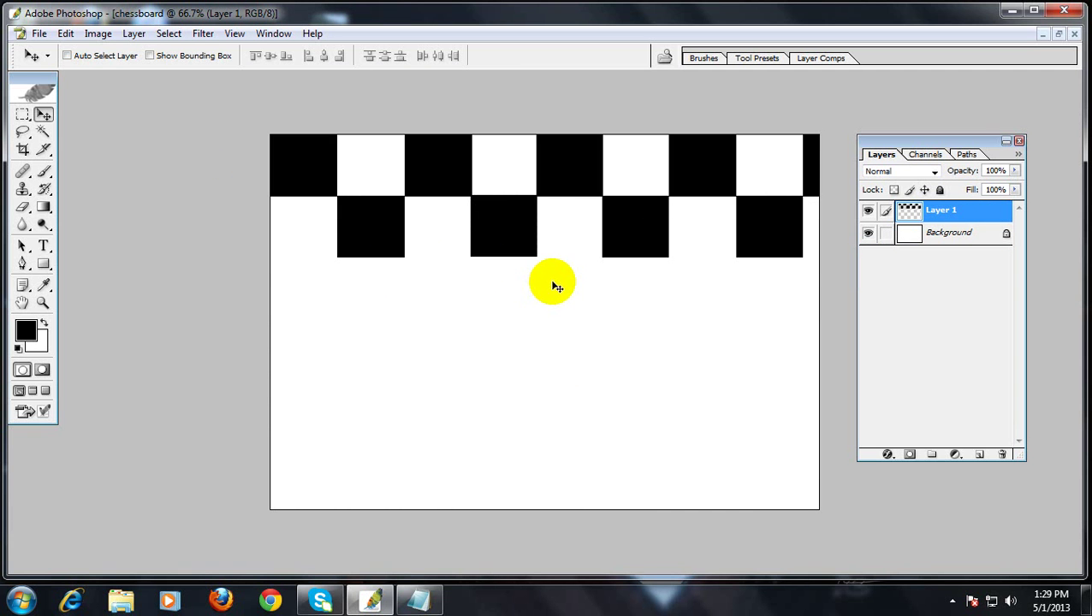
mouse_move(489, 221)
left_mouse_down()
mouse_move(488, 293)
mouse_move(491, 220)
left_mouse_up()
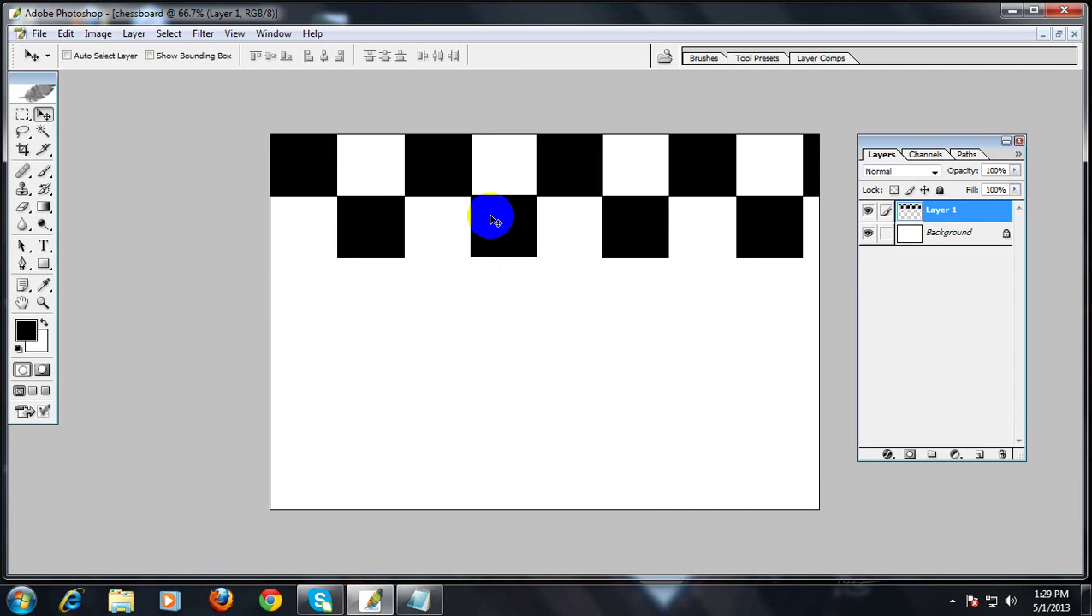
- Switch to Notepad, add the line "press crlt+e to merge the layer" and return to Photoshop
left_click(418, 600)
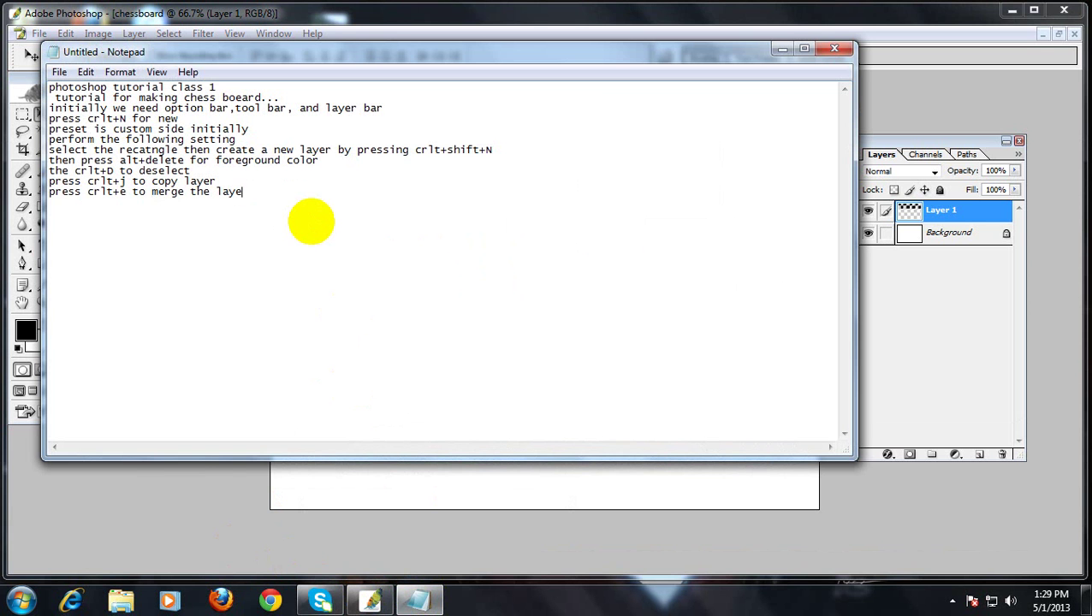
left_click(782, 49)
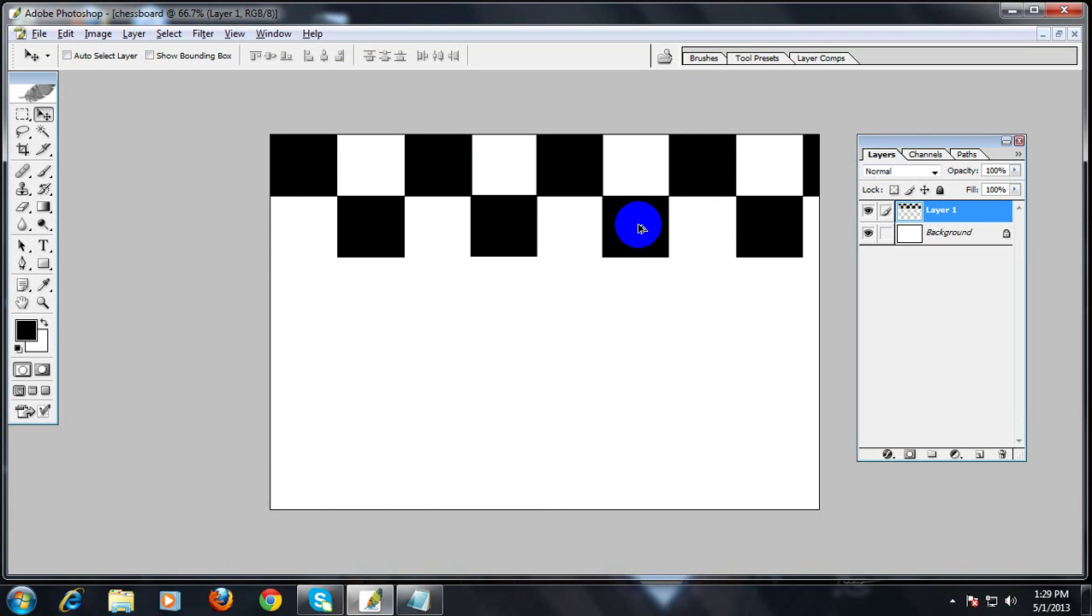
- Duplicate the two-row checkered strip on Layer 1 three times, placing each copy directly below the previous one to fill the canvas
left_click_drag(640, 229, 648, 539)
left_click(646, 464, "alt")
left_click_drag(637, 501, 584, 517)
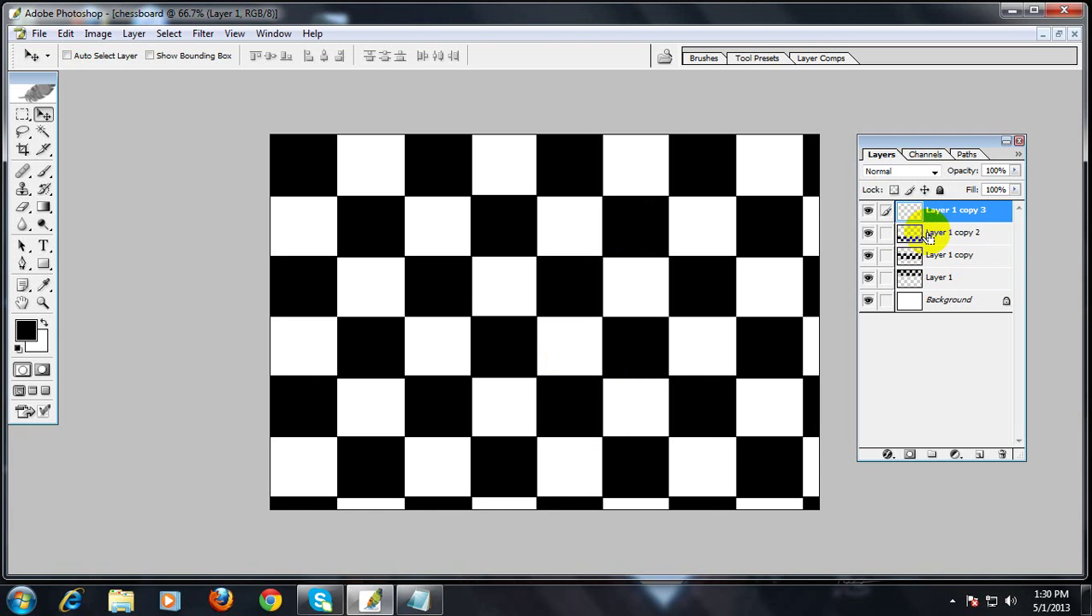
- Merge all visible layers into the Background and try picking squares on the locked result
key("ctrl+shift+e")
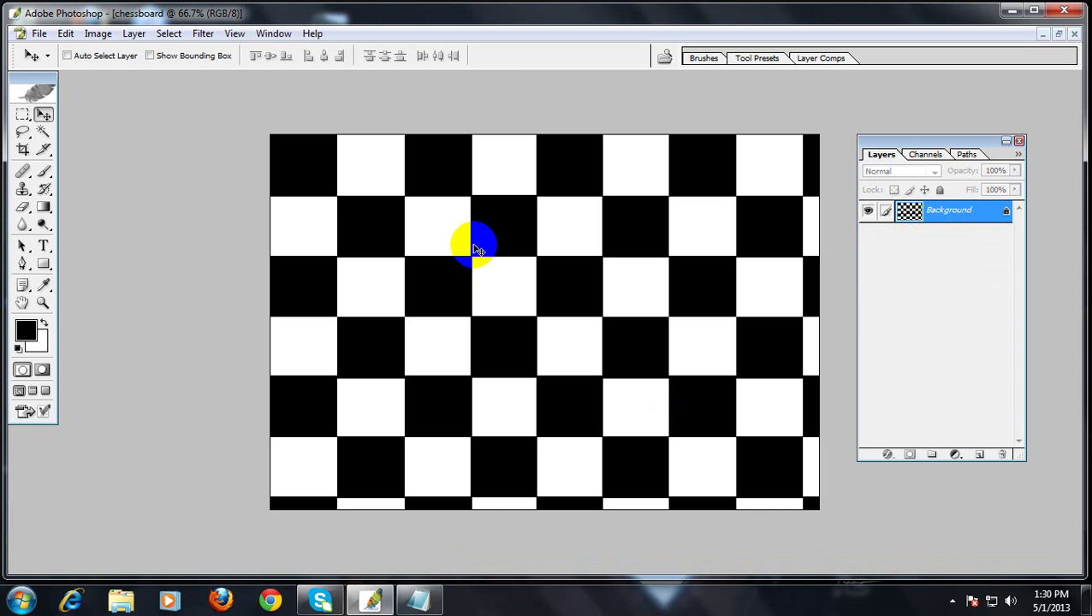
left_click(488, 284)
left_click(505, 229)
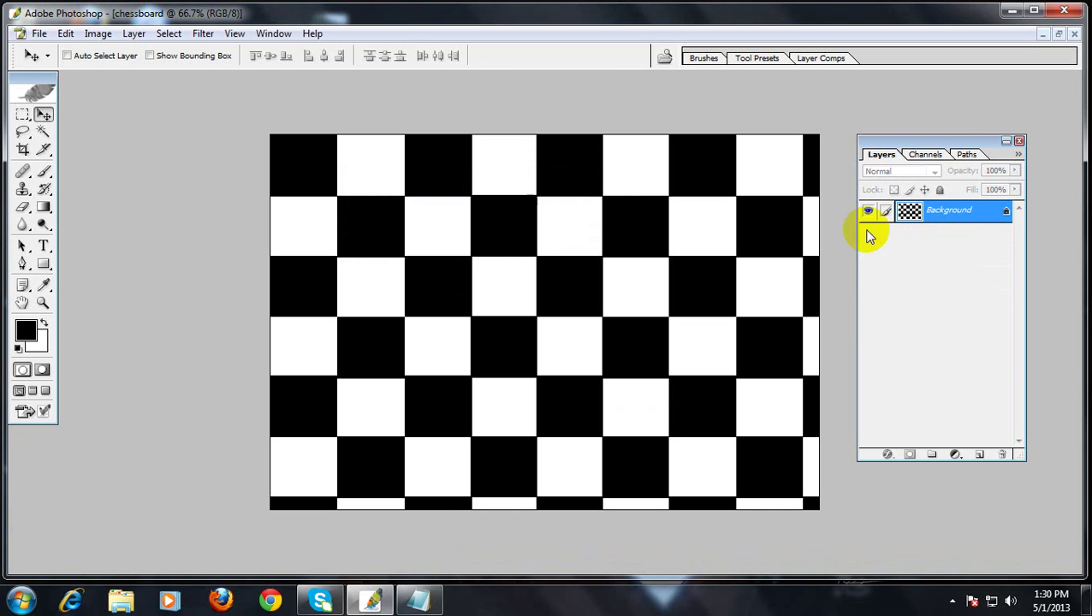
- Convert the locked Background into a normal layer named Layer 0 with Normal mode and 100% opacity
double_click(970, 214)
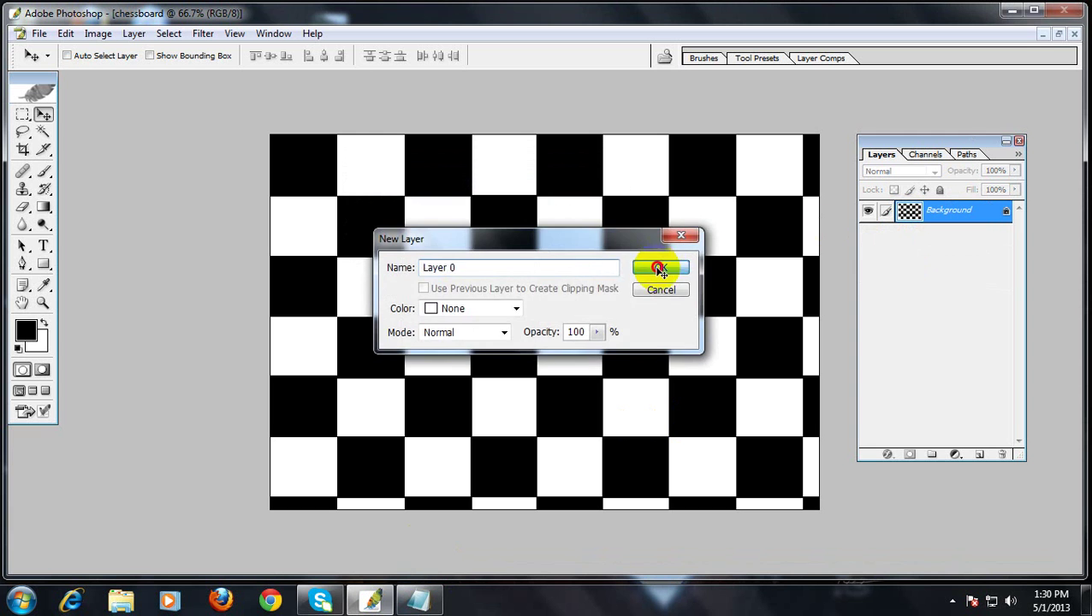
left_click(661, 267)
left_click_drag(566, 304, 531, 294)
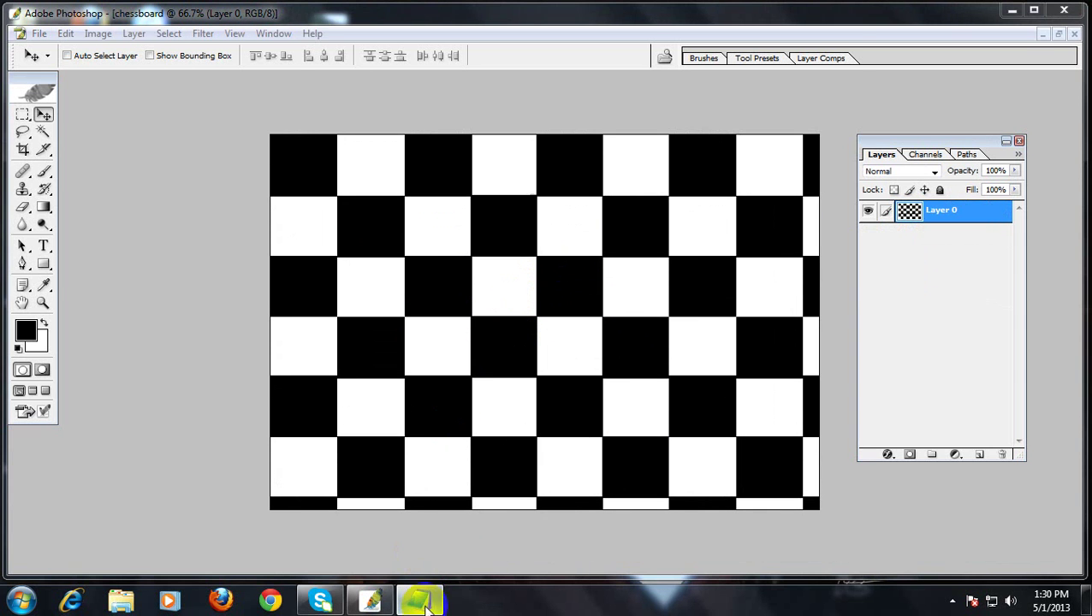
- Switch to Notepad and add the line "now press crlt+shift+e to merge visible"
left_click(419, 599)
type("now press crlt+shift+")
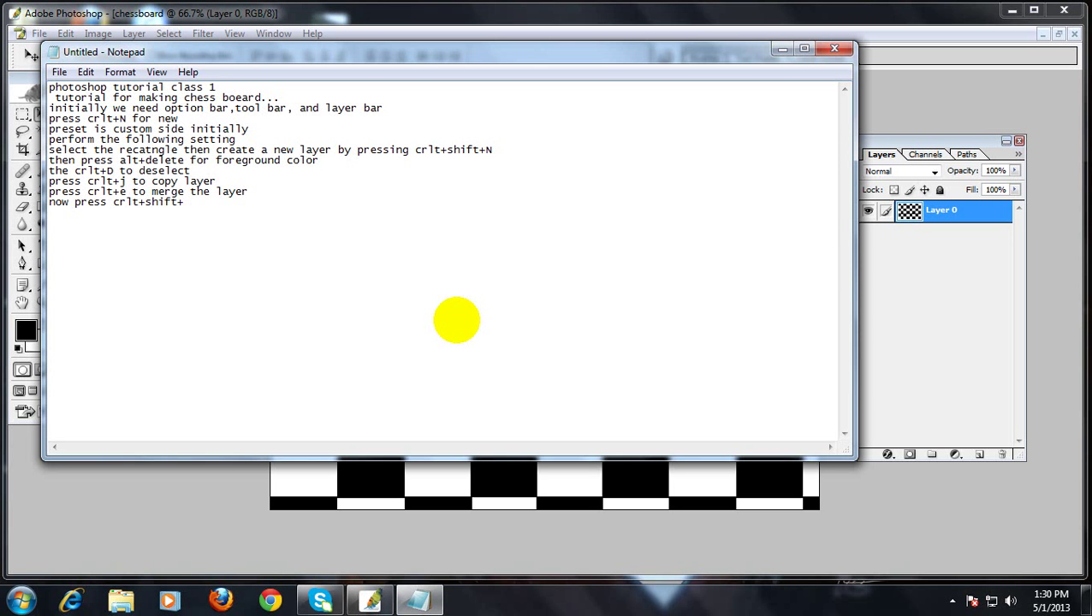
type("e to merge visib")
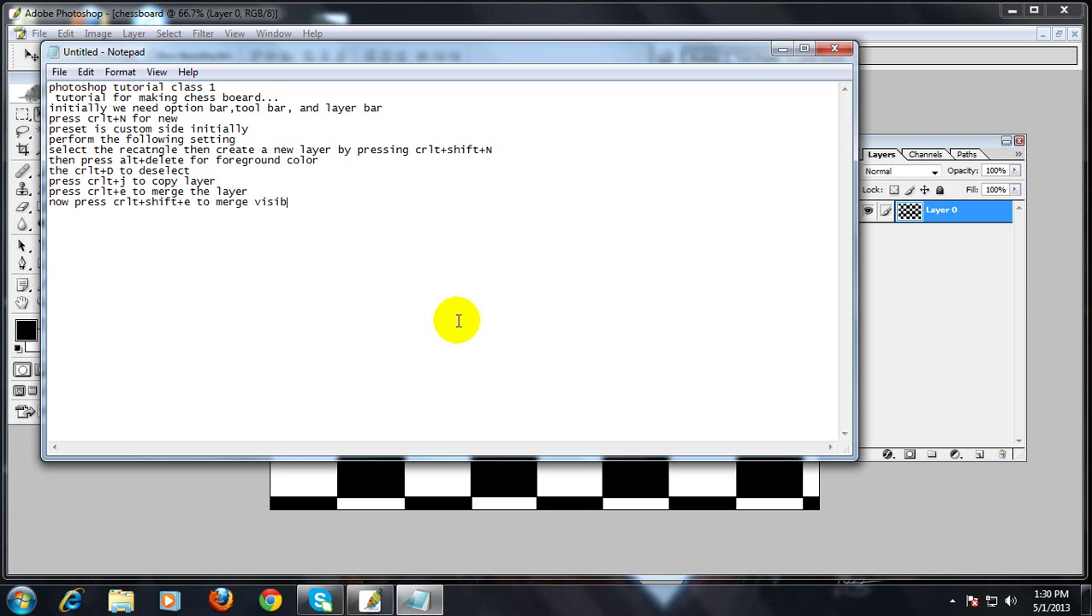
type("le")
- Add the line "then double click on background to unlock it" to the notes and return to Photoshop
key("Return")
type("then double cl")
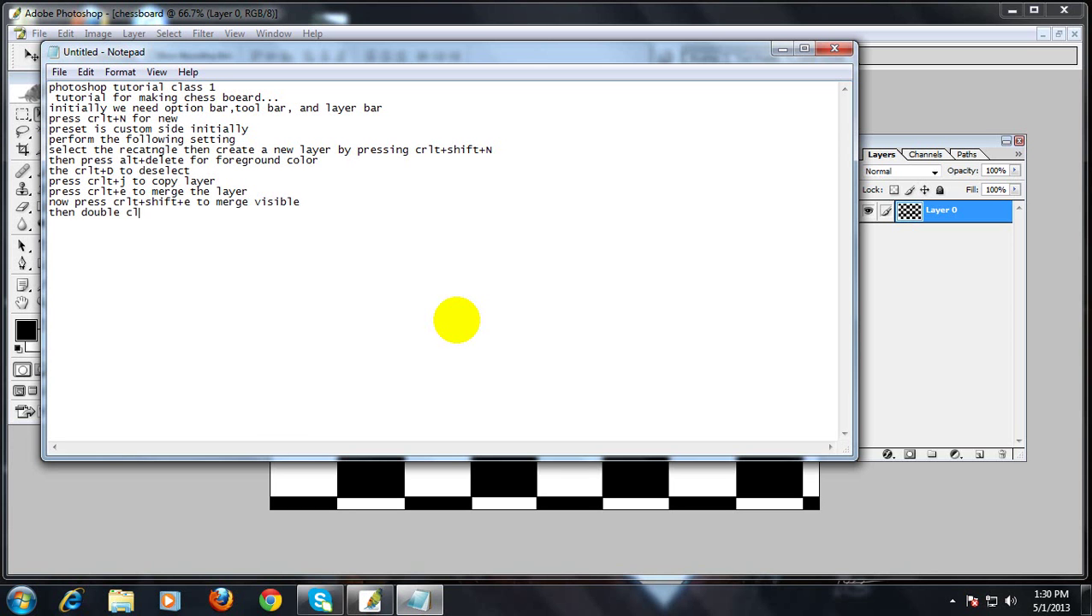
type("sik ")
type("ic")
type("k on background to unlock it")
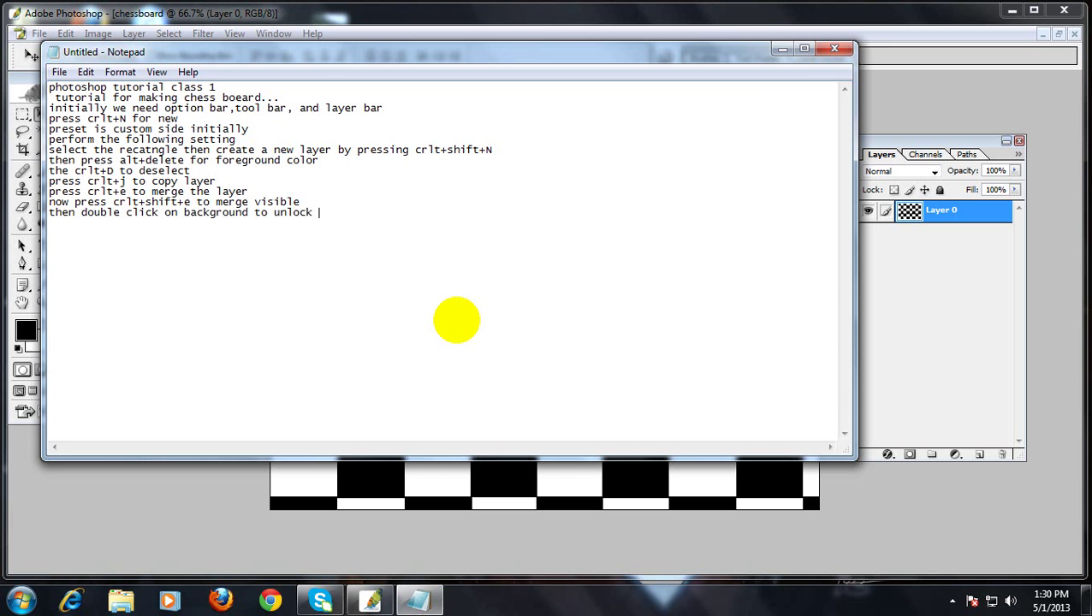
left_click(781, 50)
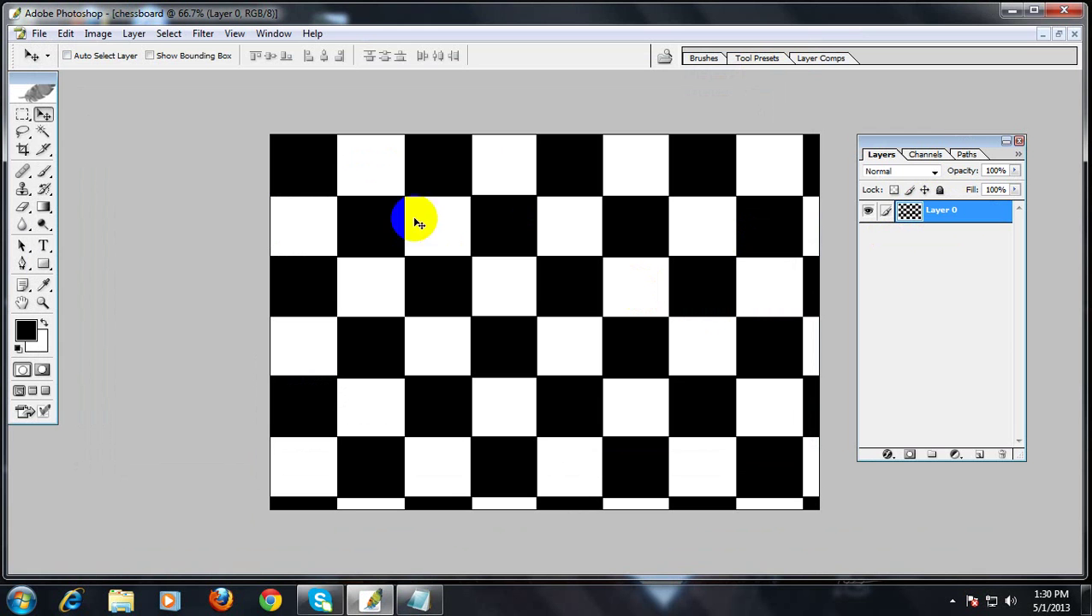
- Crop the image to seven columns by six rows of full squares, excluding the first column and the partial squares at the edges
left_click(23, 149)
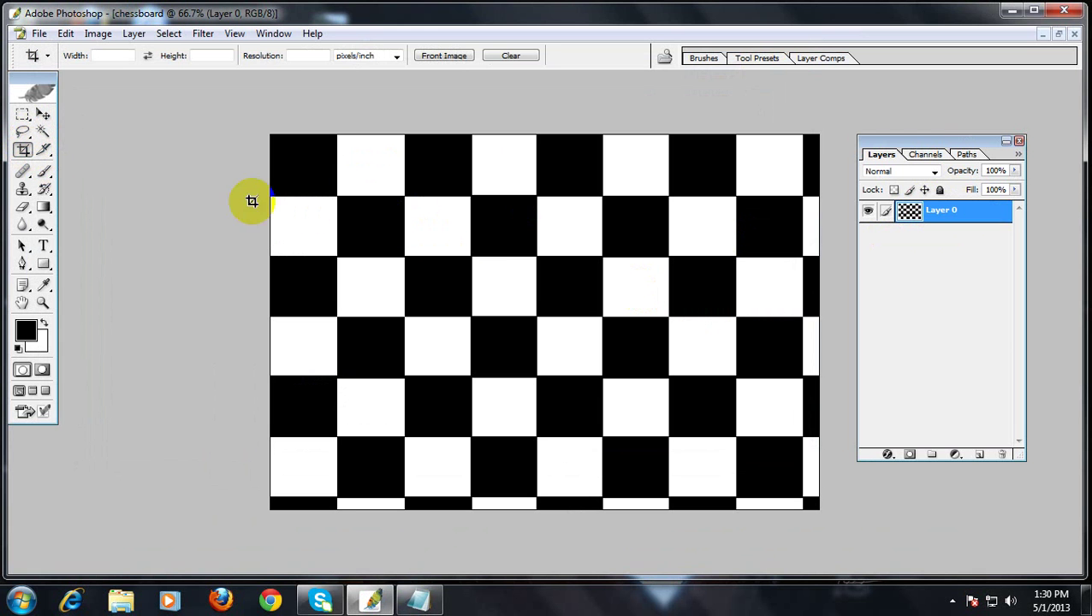
left_click_drag(338, 137, 782, 489)
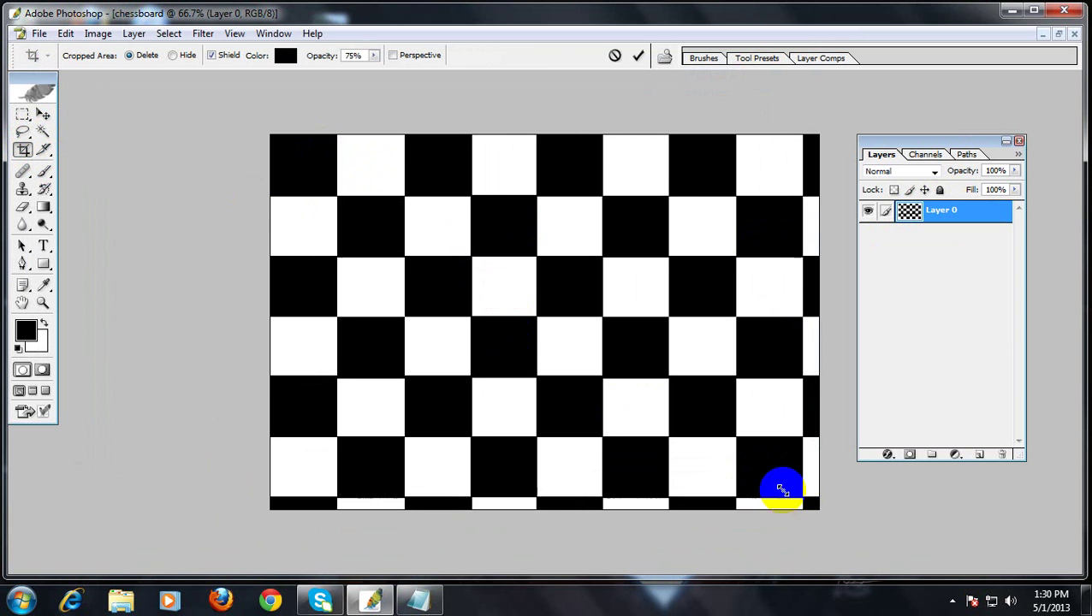
right_click(500, 304)
left_click(556, 318)
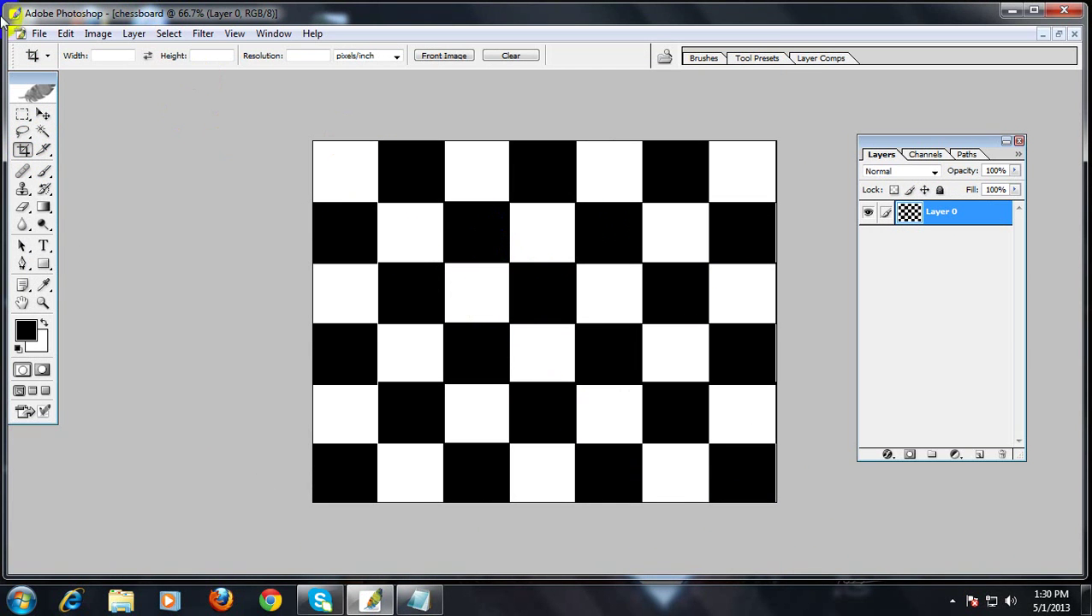
- Save the image in My Documents as "chess board.jpg" in JPEG format with quality 8 (High) and Baseline ("Standard")
left_click(39, 33)
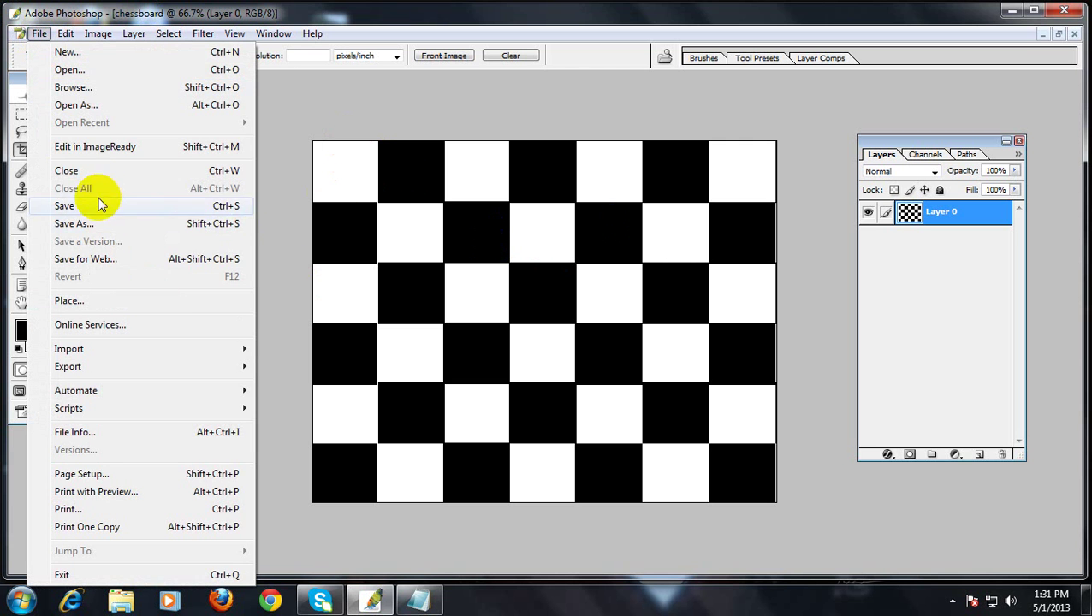
left_click(112, 223)
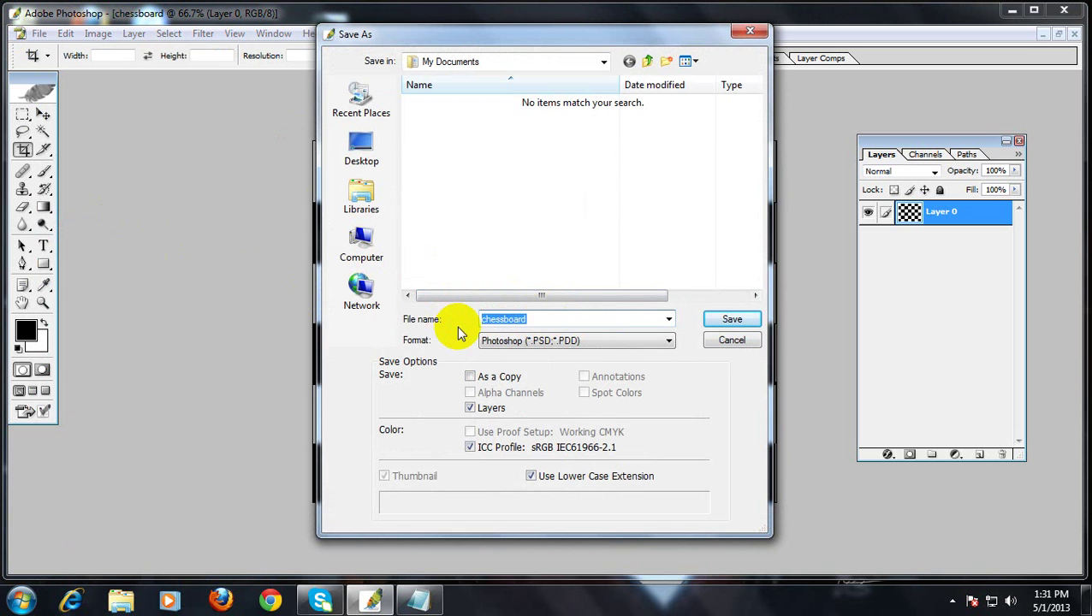
type("chess board")
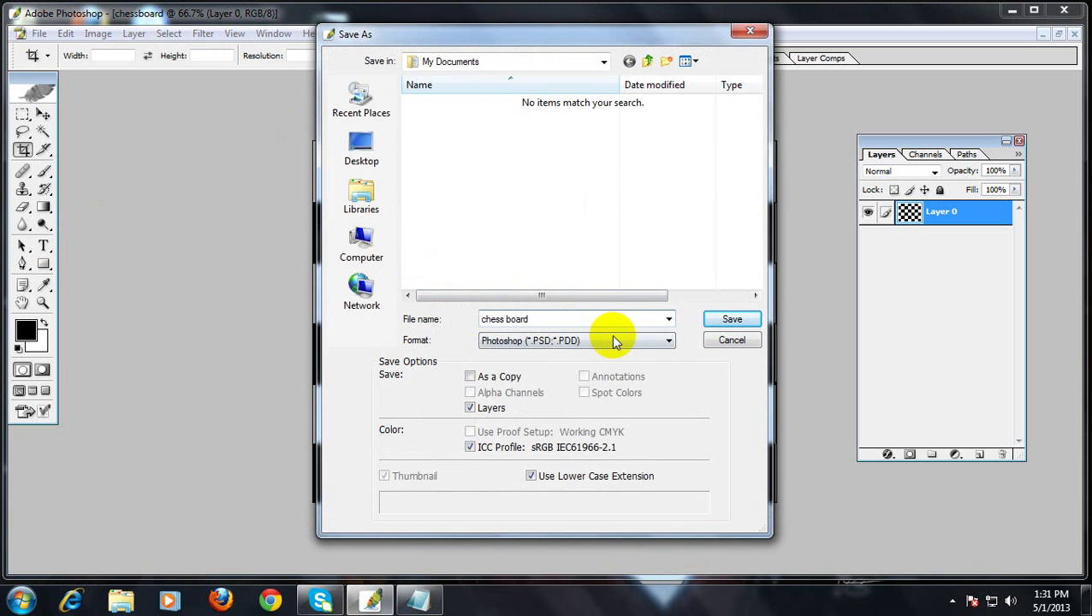
left_click(613, 341)
left_click(519, 438)
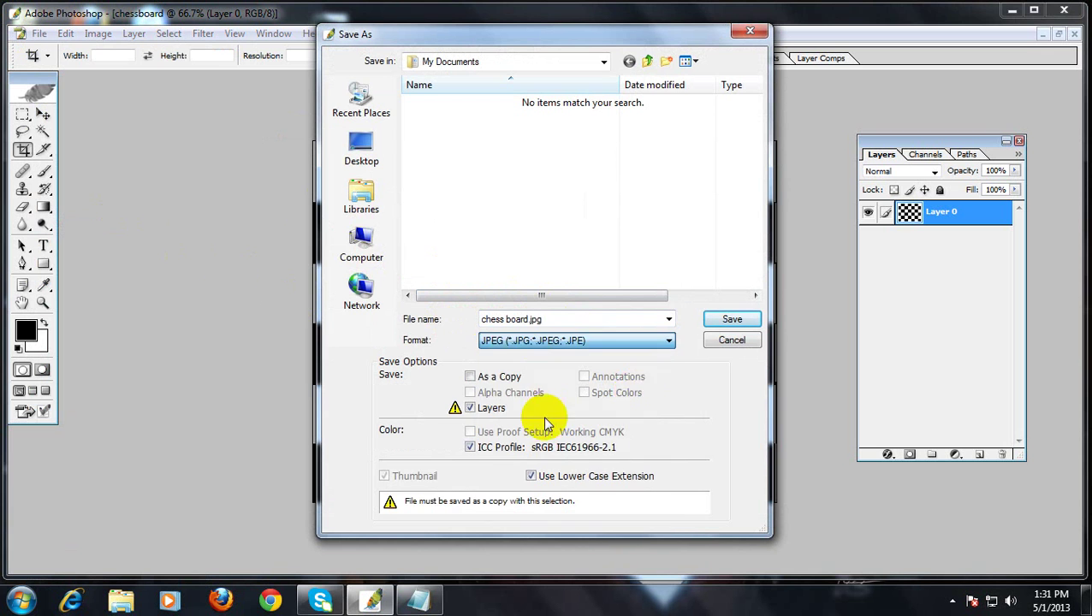
left_click(733, 320)
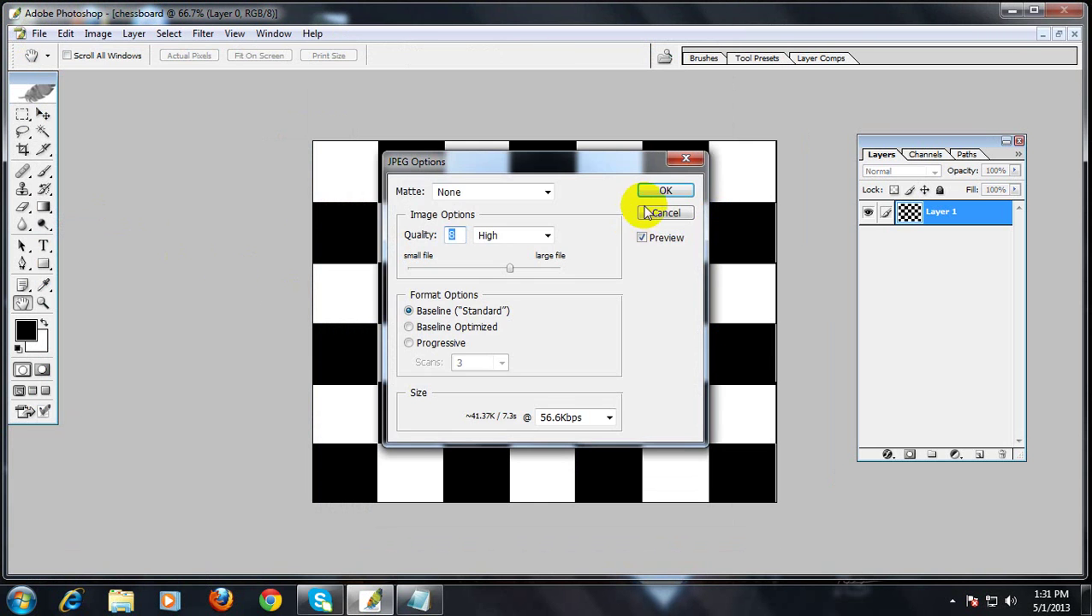
left_click(661, 190)
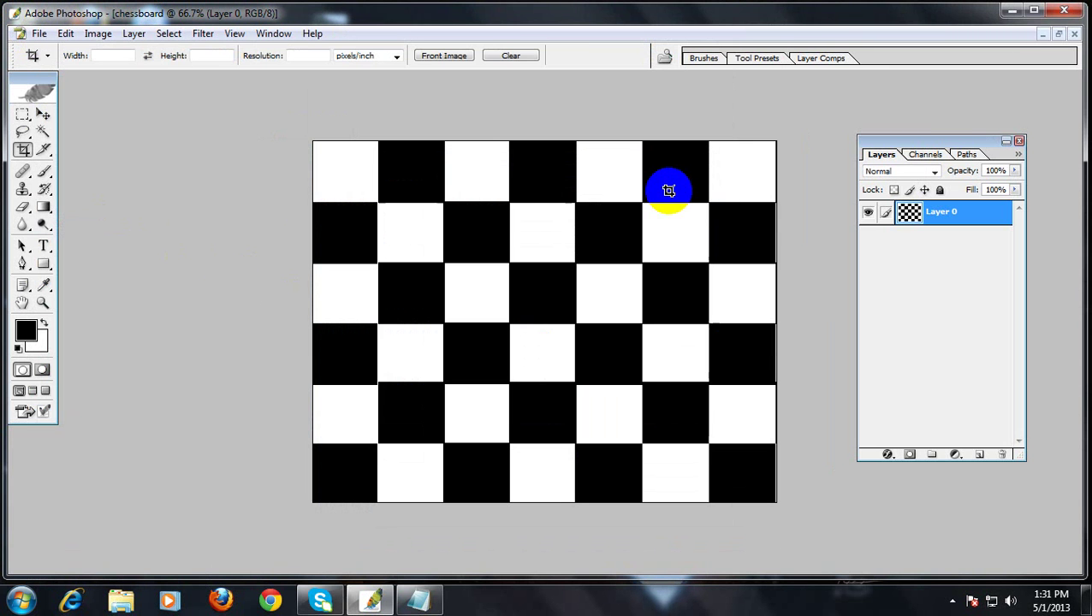
- Close Photoshop and answer its closing prompt
left_click(1064, 9)
left_click(496, 228)
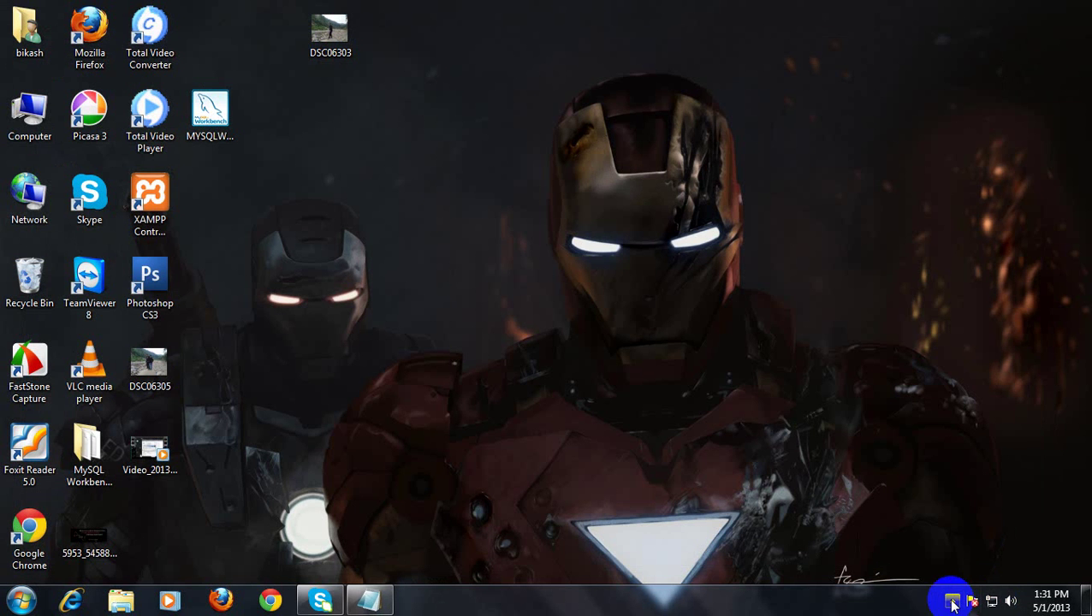
left_click(952, 599)
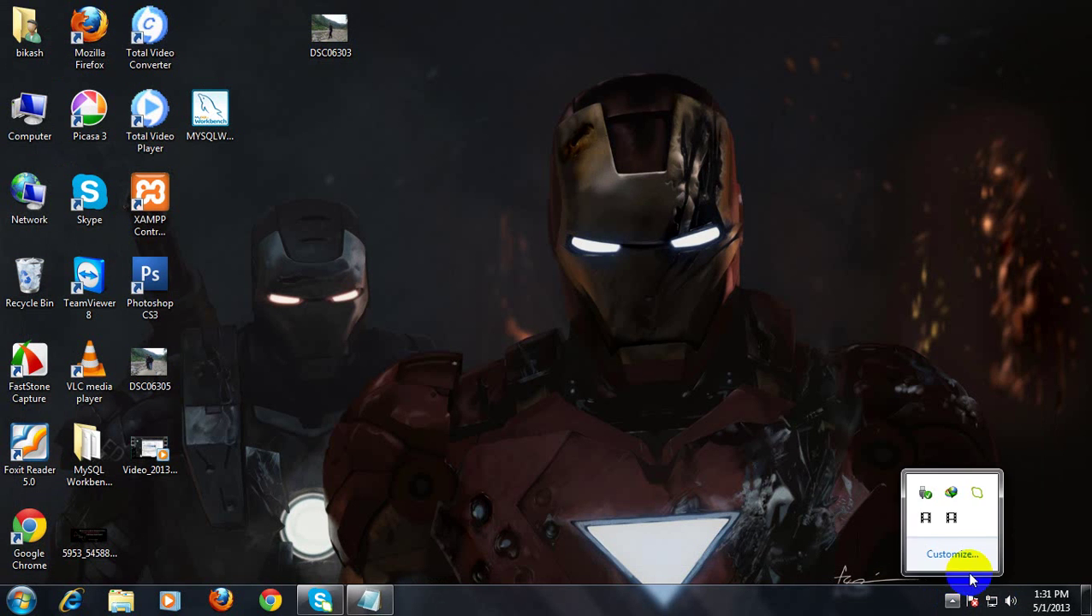